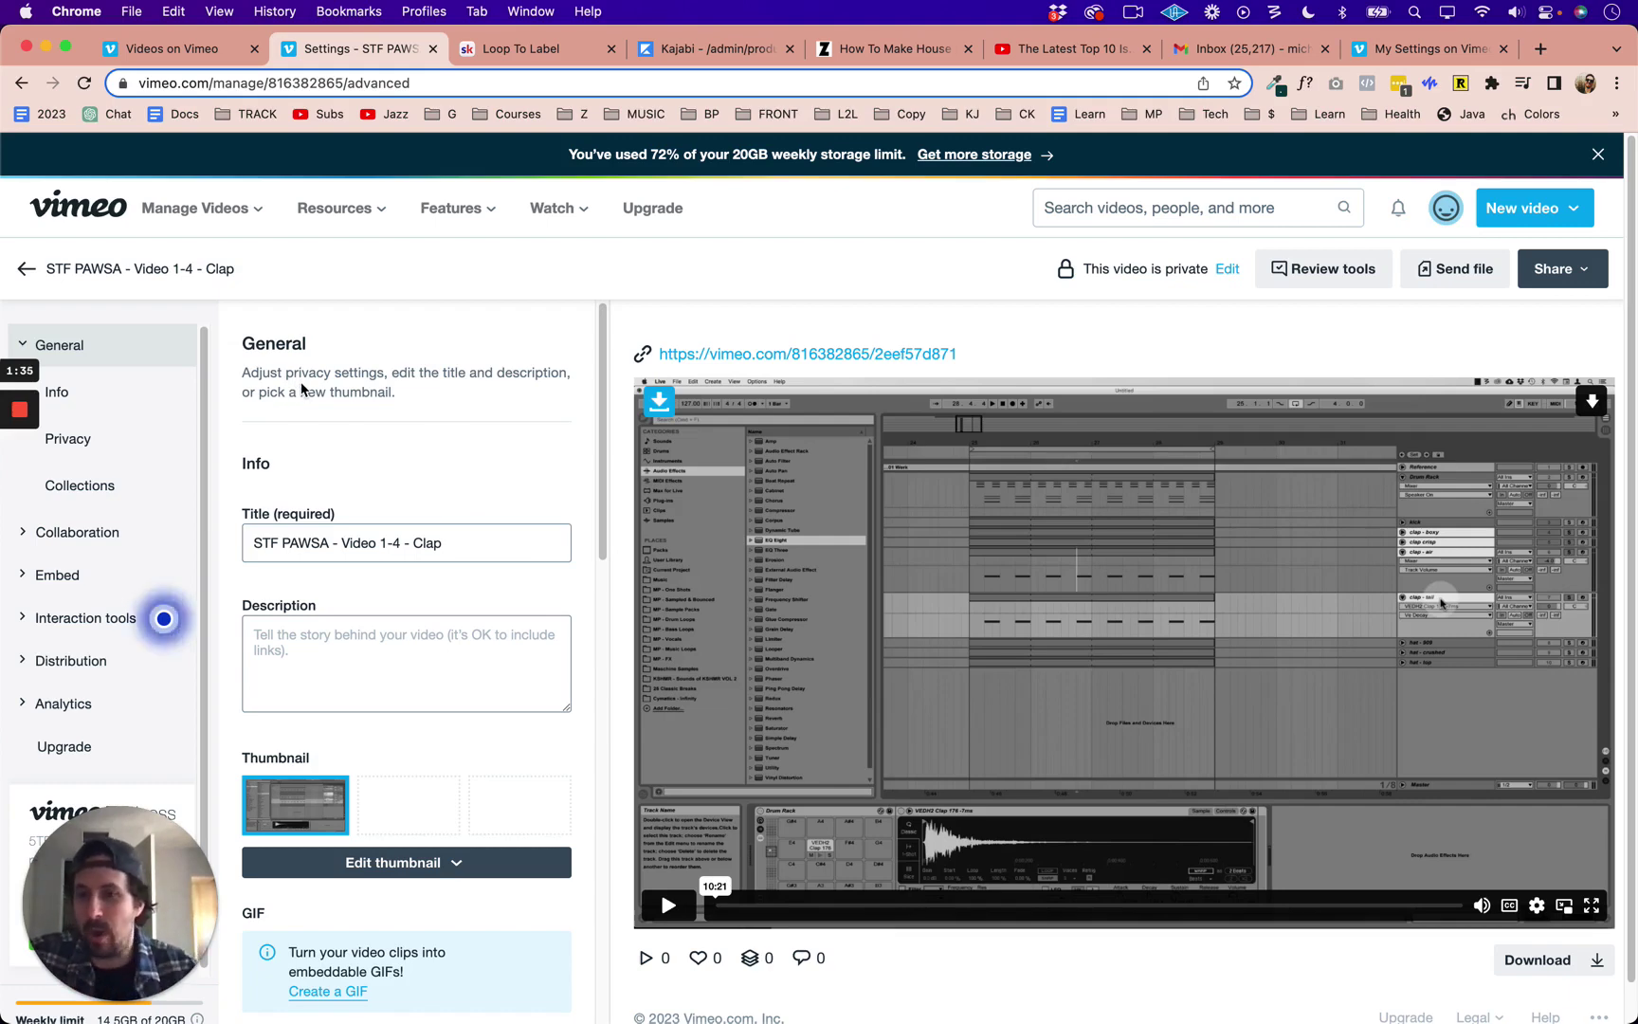
Step: Go to the account's upload defaults settings and look over the page
click(1422, 49)
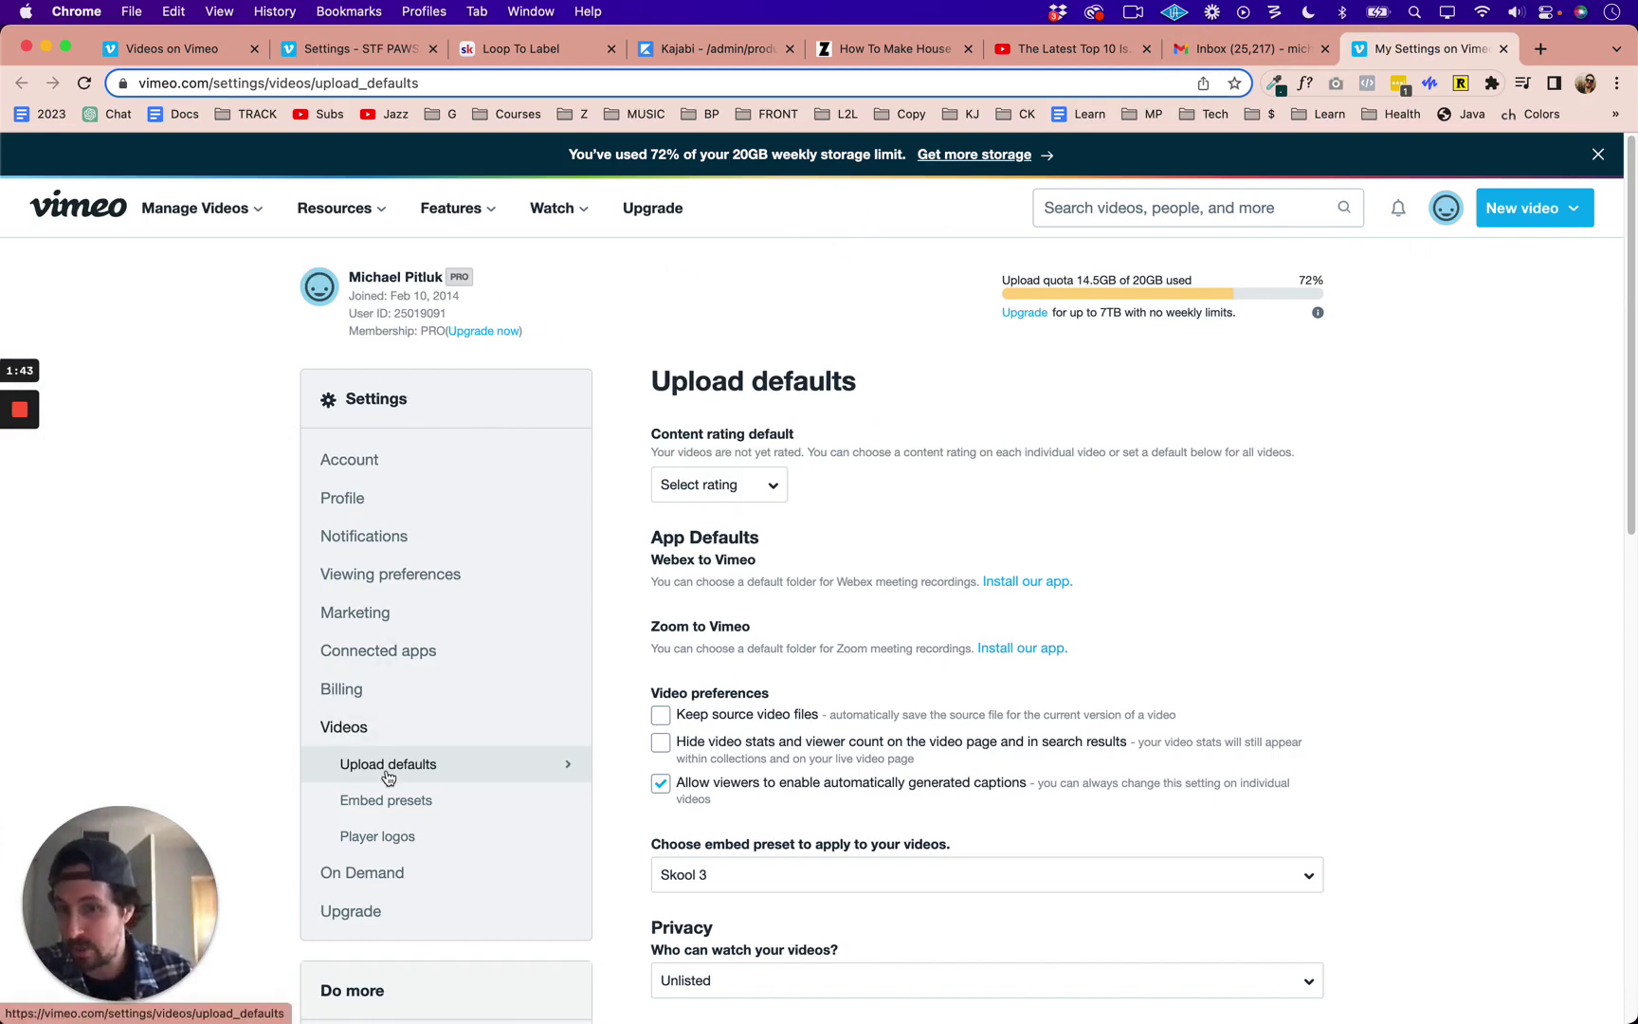
scroll(996, 606, down, 10)
scroll(868, 226, up, 10)
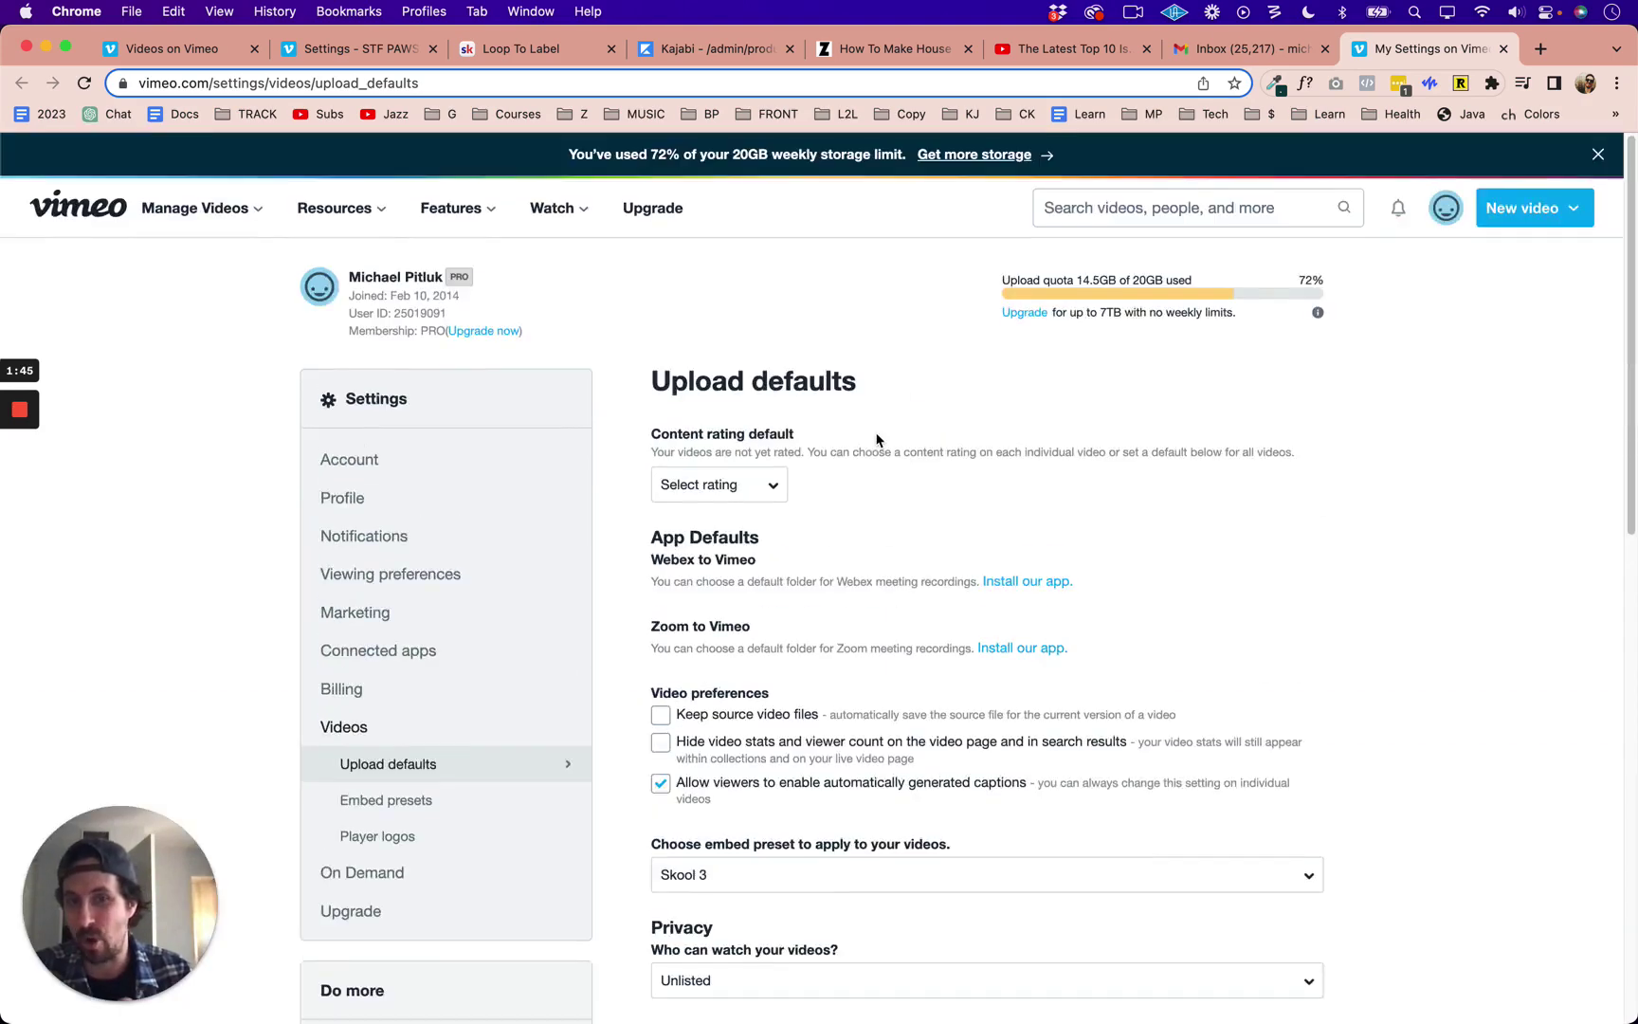
scroll(834, 455, down, 9)
scroll(702, 467, up, 5)
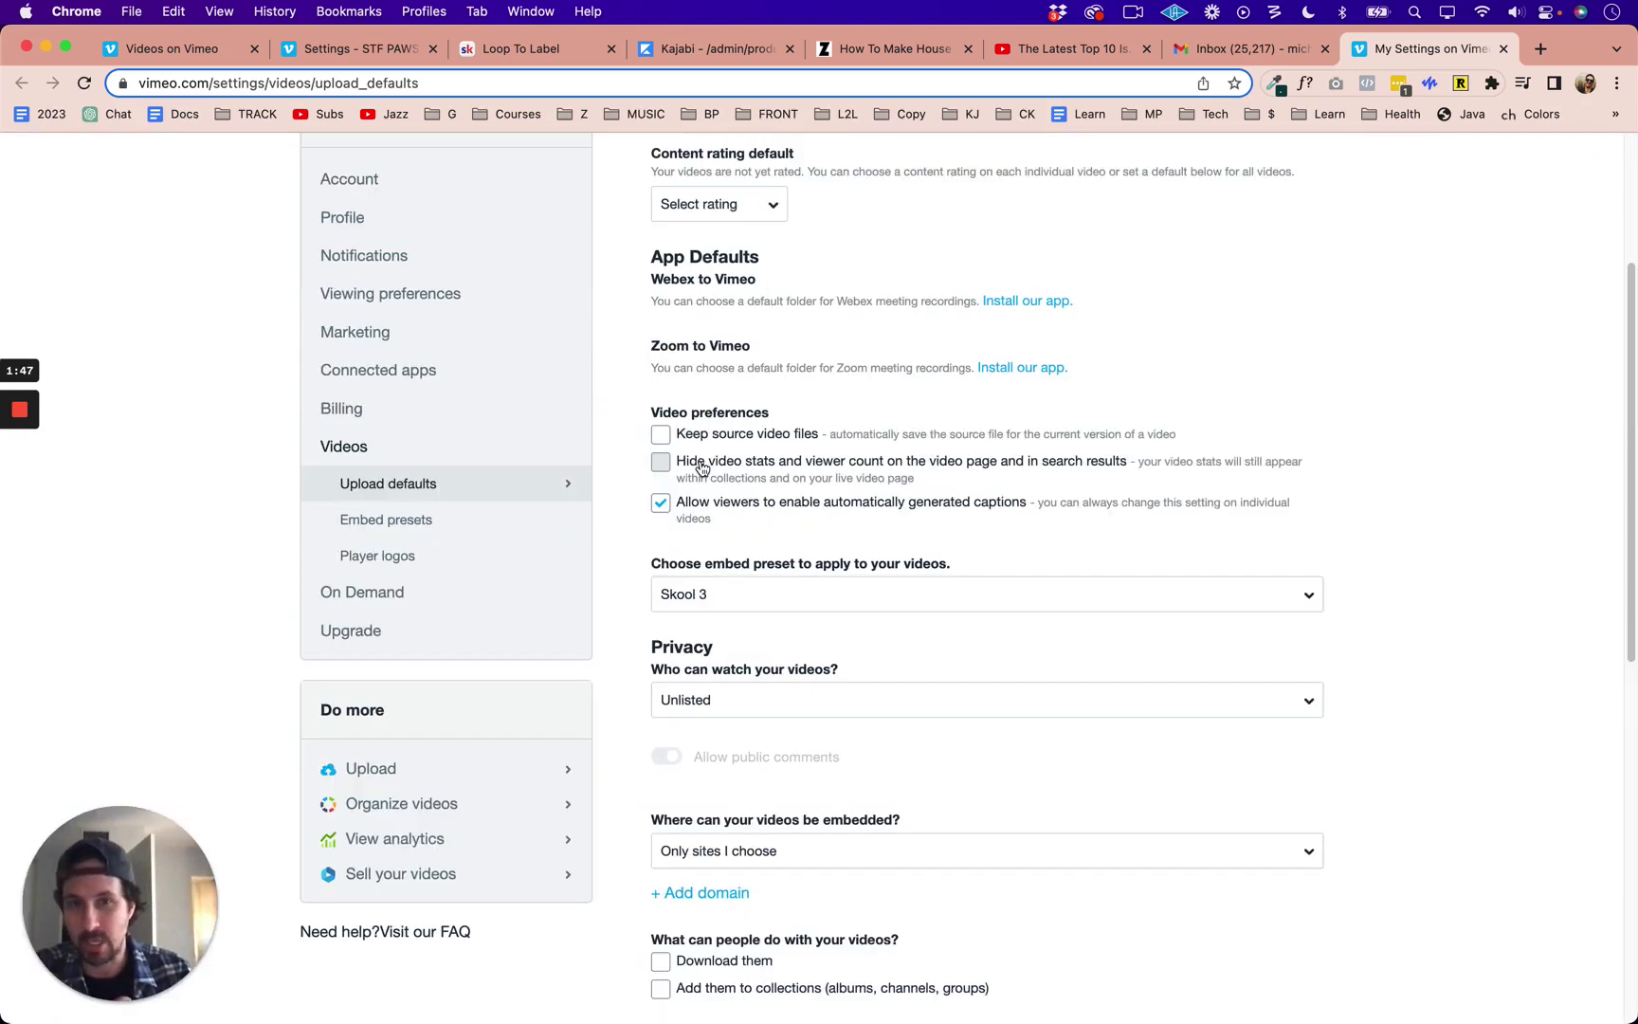
Step: Choose Skool 3 as the default embed preset, applying it to existing videos, and save
click(763, 608)
click(711, 527)
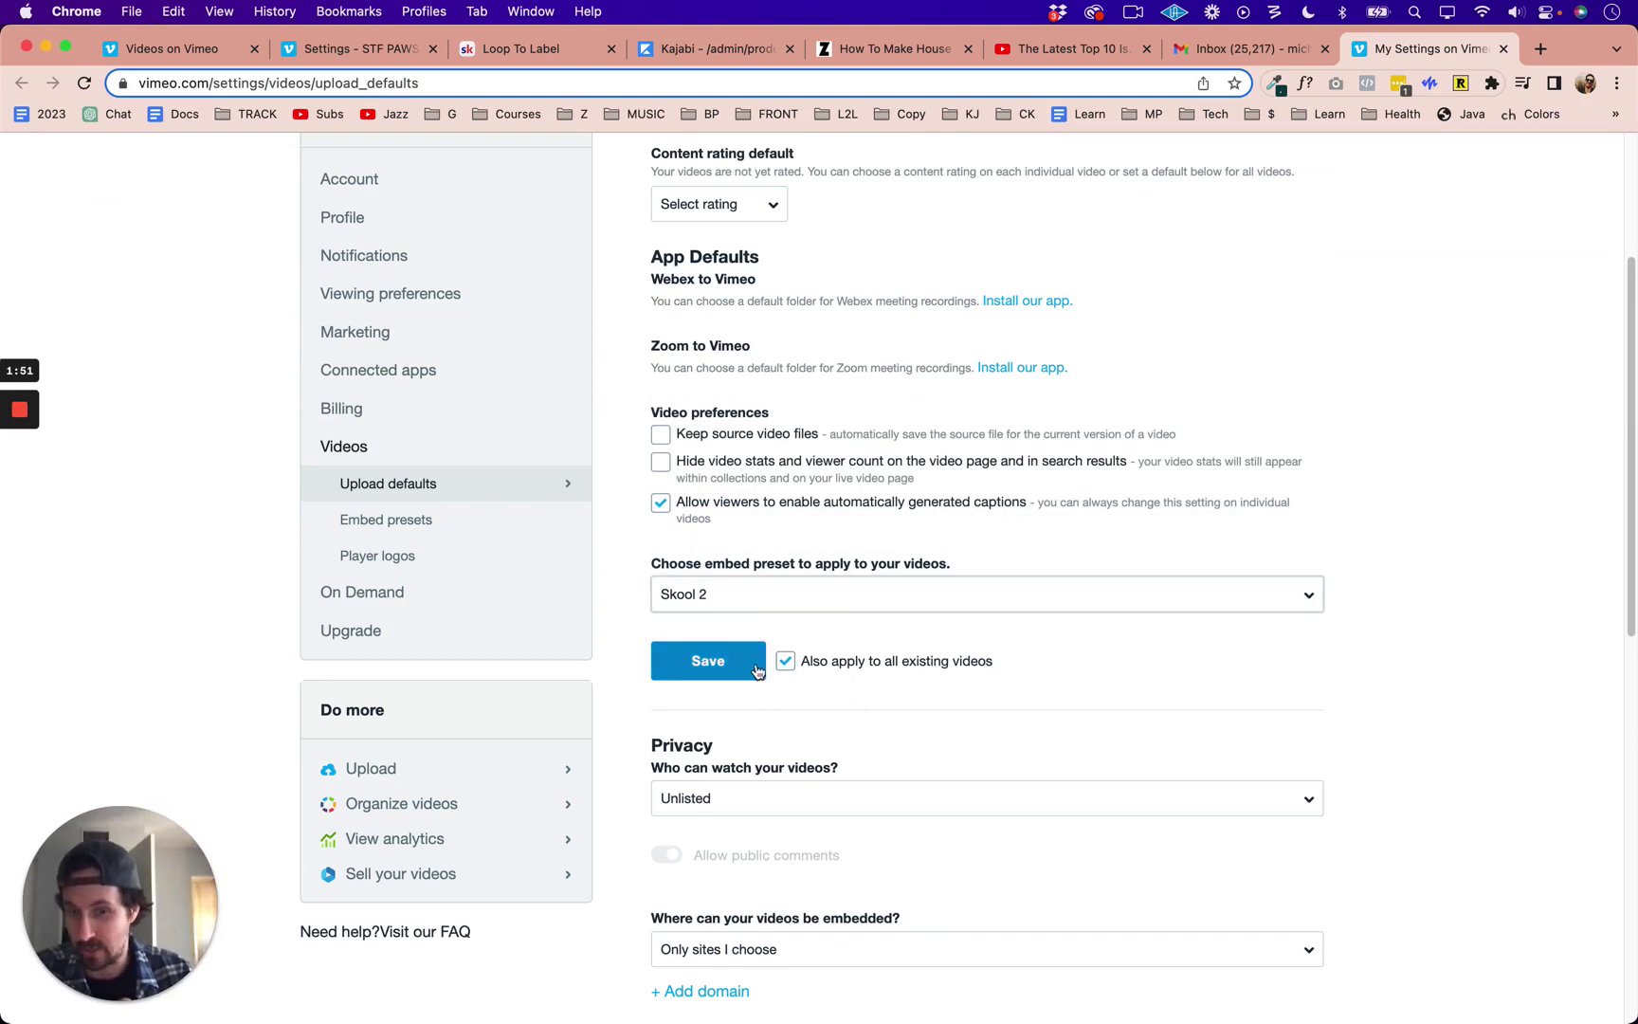
click(764, 596)
click(693, 562)
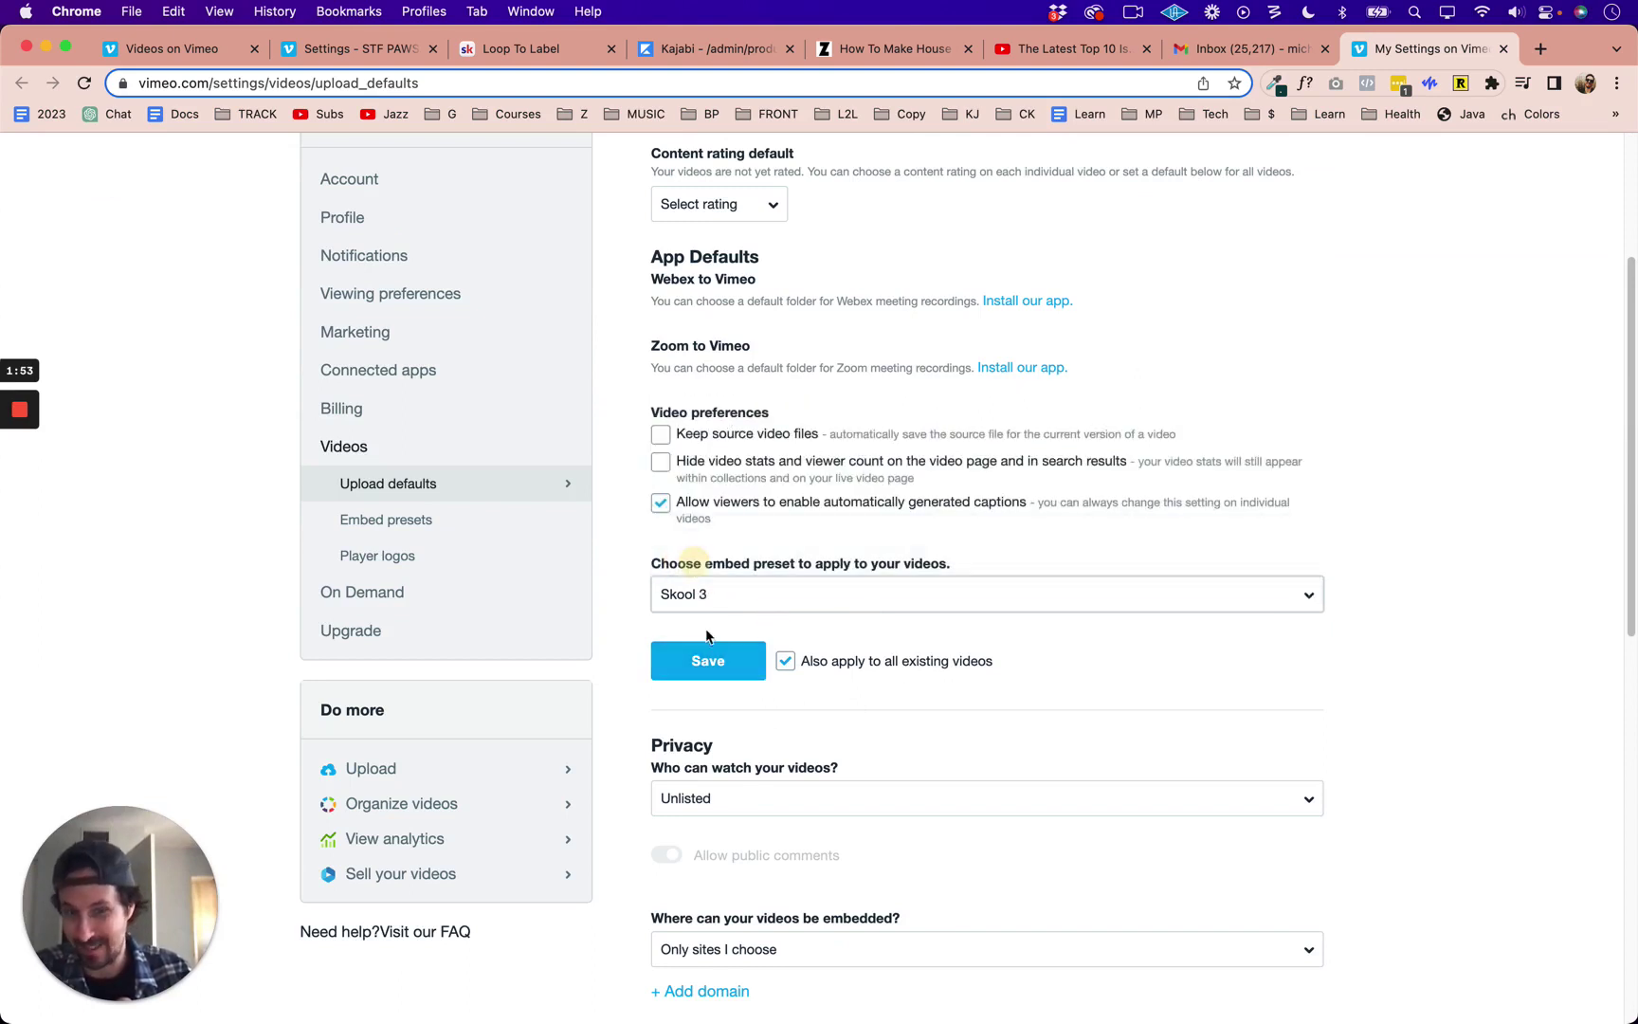
click(704, 672)
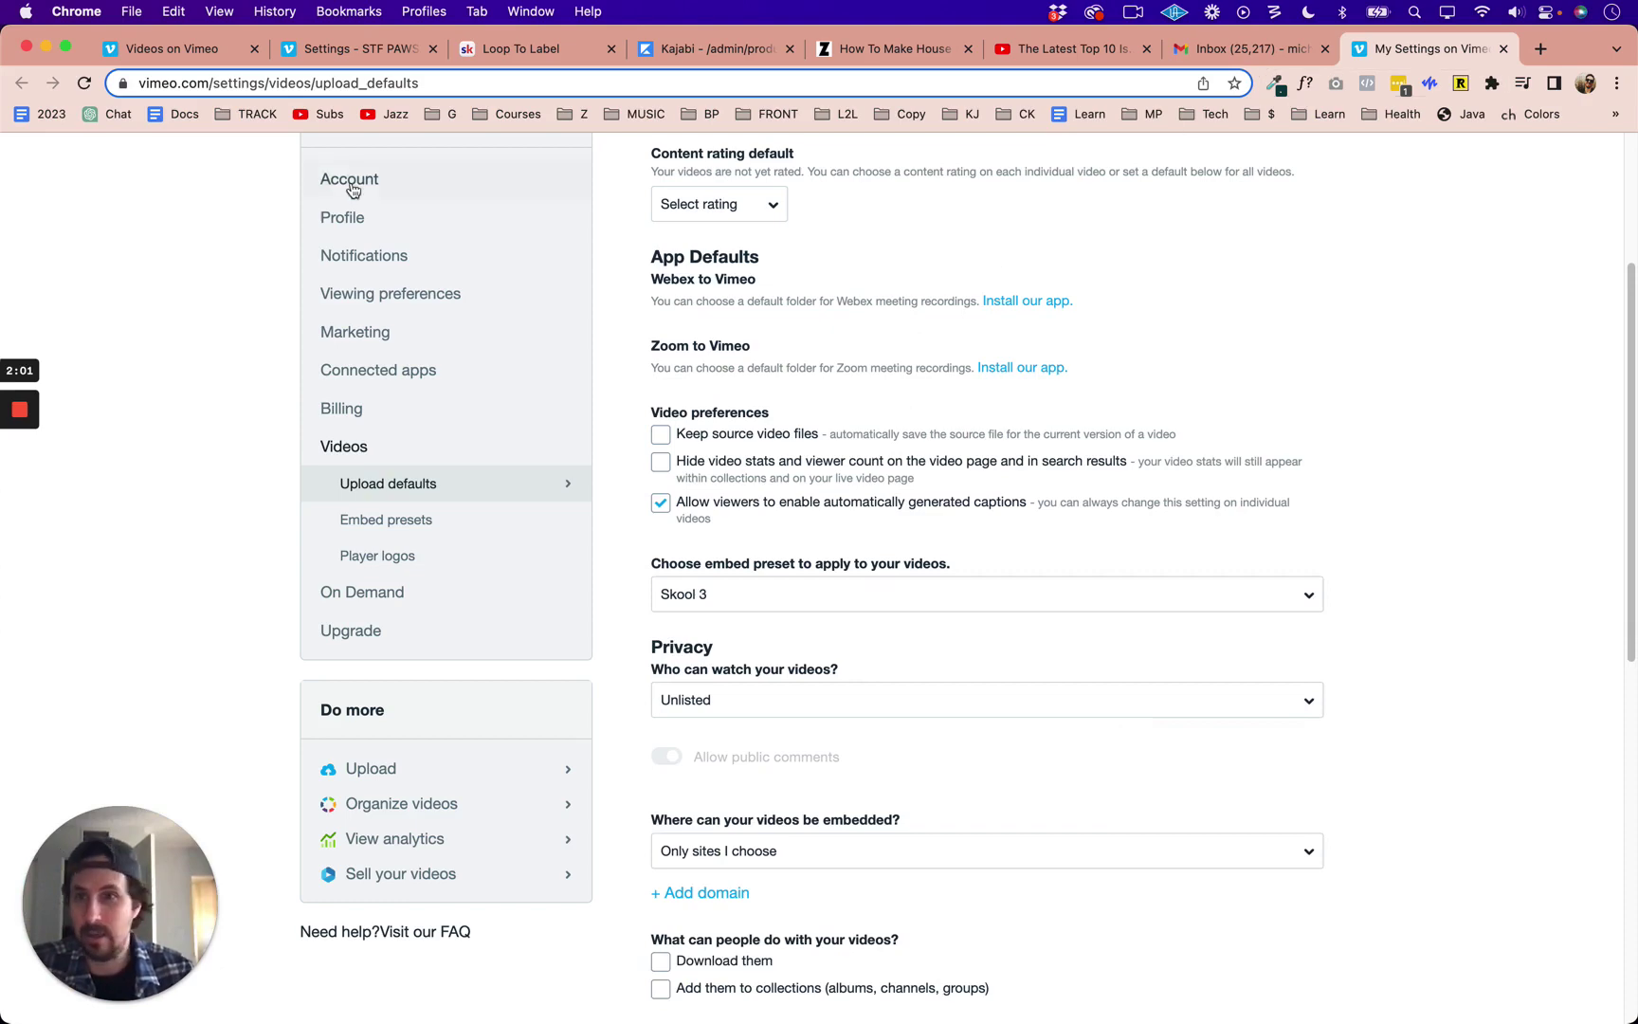
Step: Return to the video's Settings page and scroll down to its embed domain list
click(167, 47)
click(341, 47)
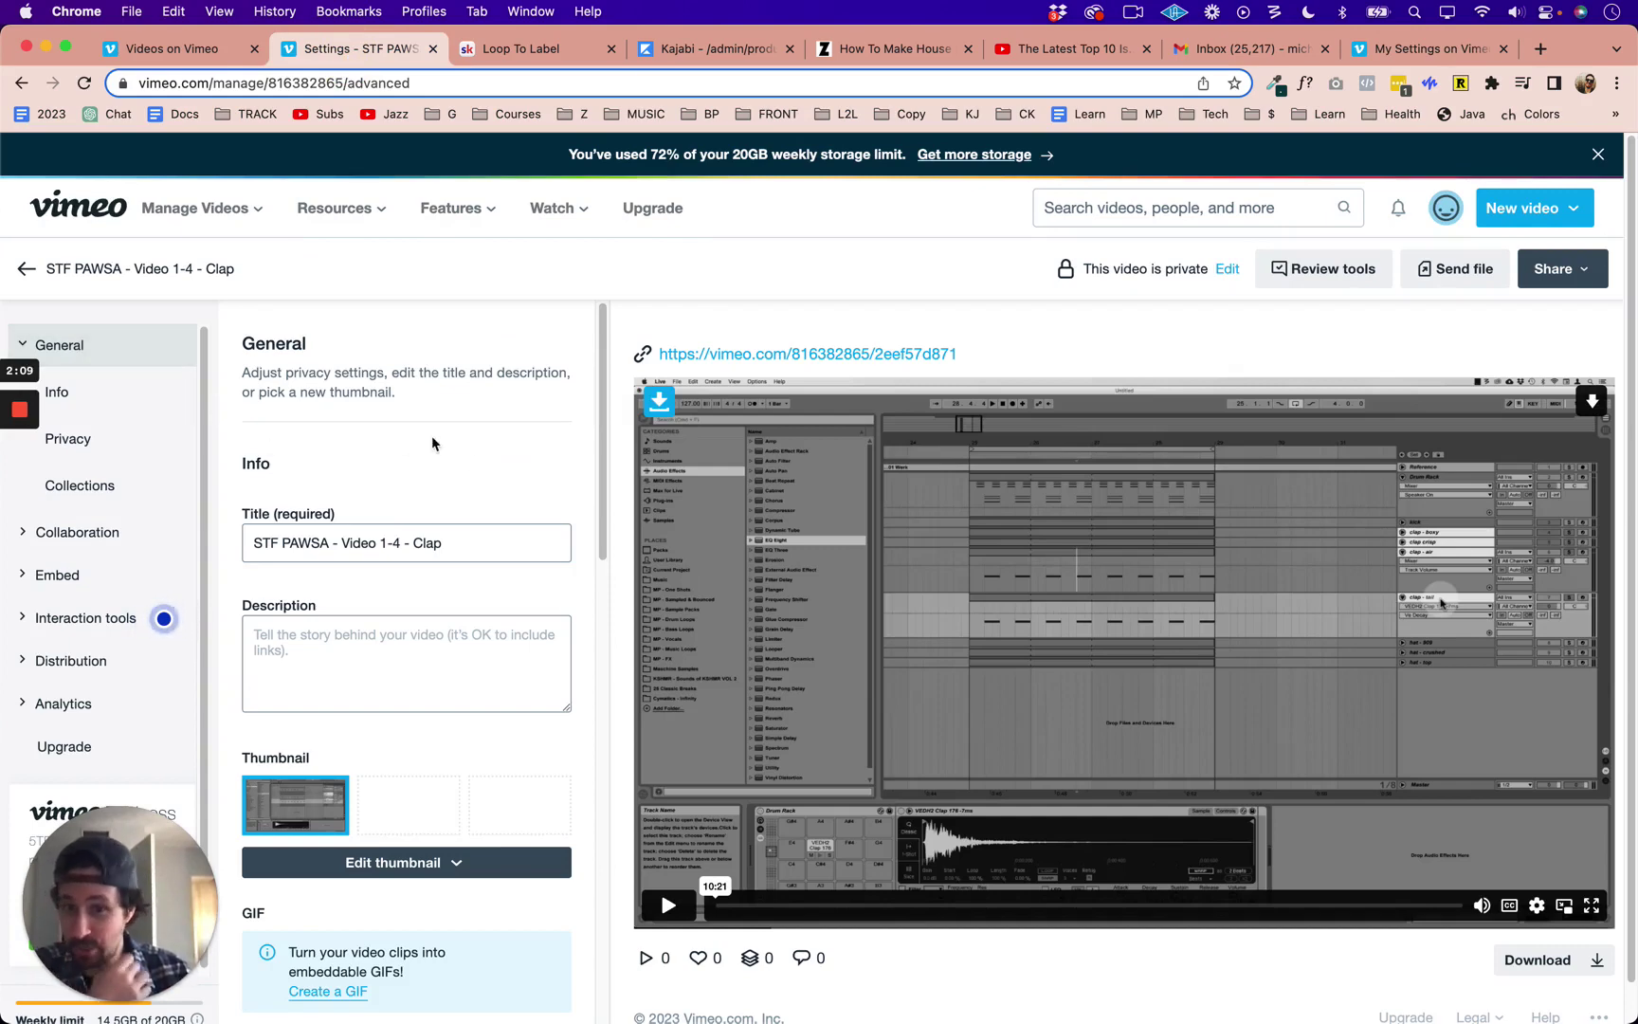
scroll(431, 436, down, 5)
scroll(347, 749, down, 3)
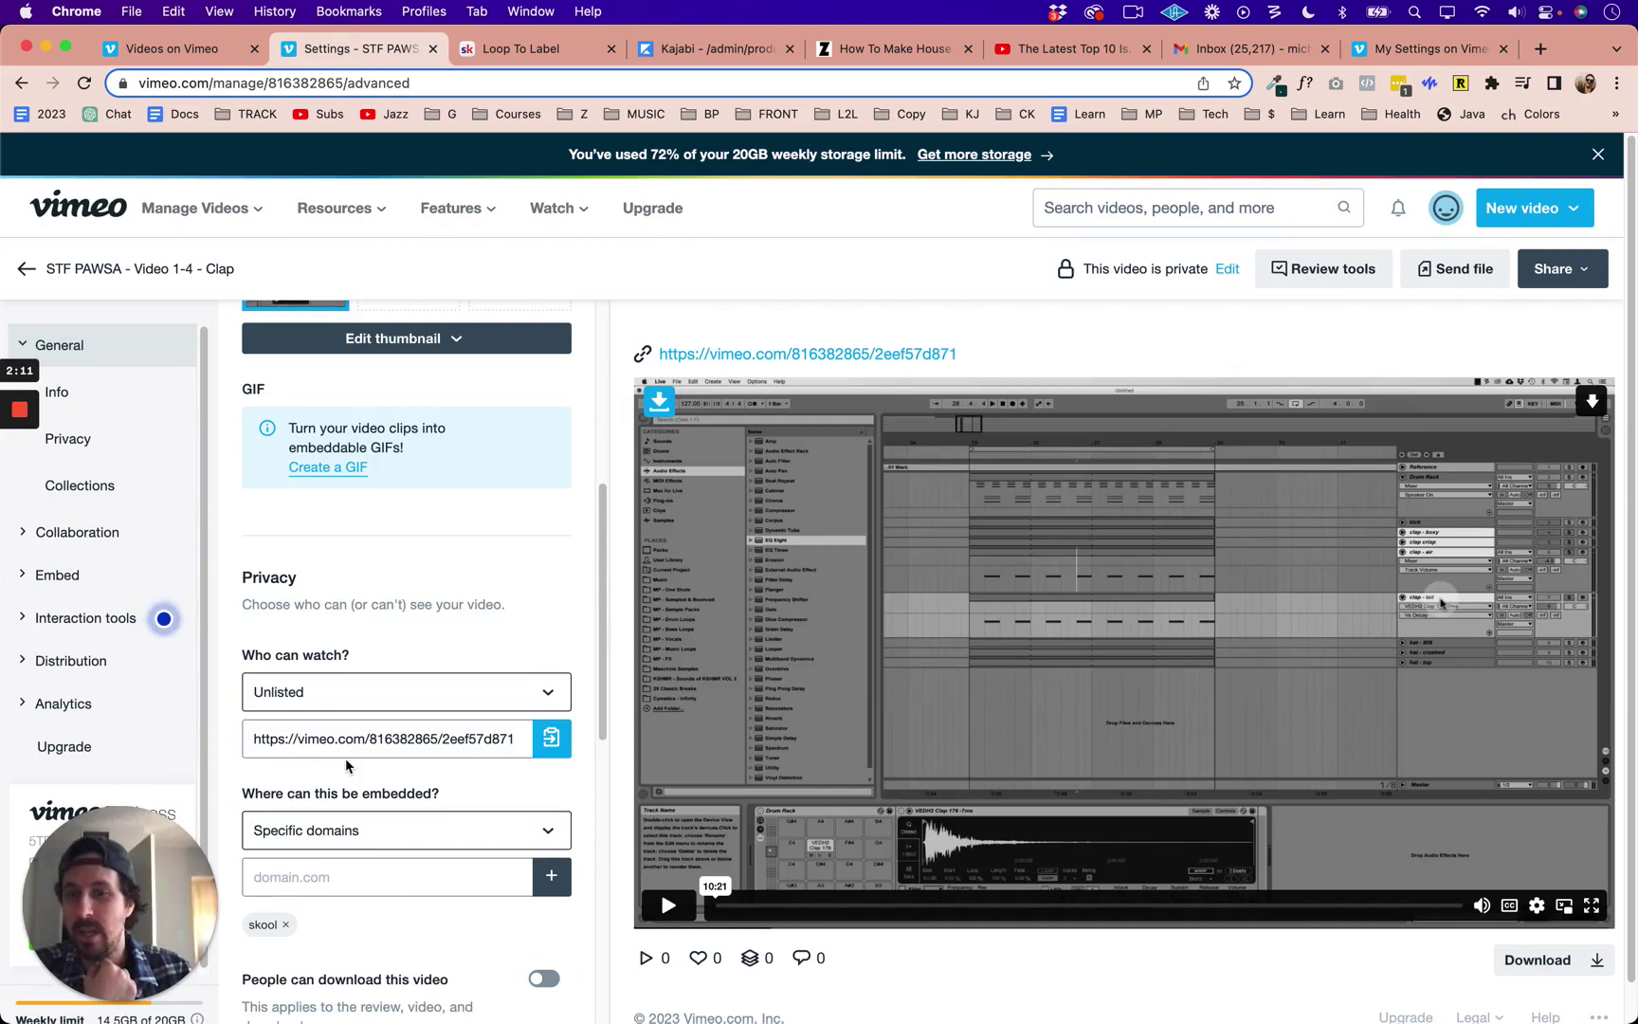
scroll(351, 616, up, 4)
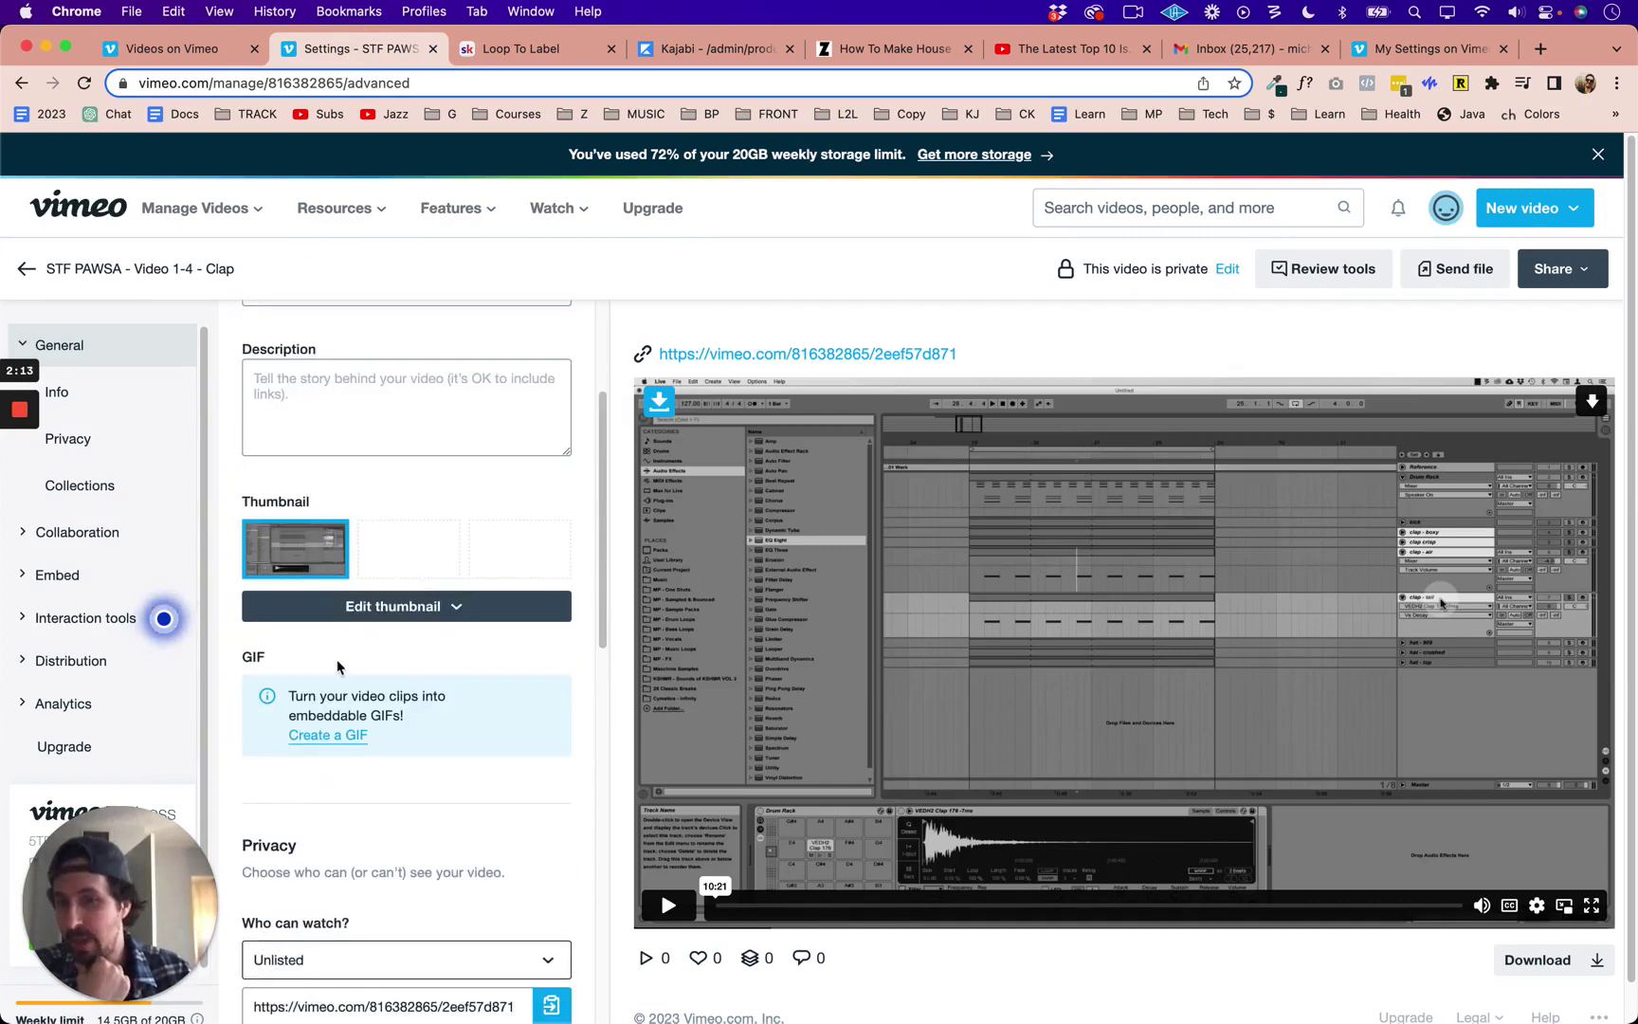
scroll(325, 749, down, 6)
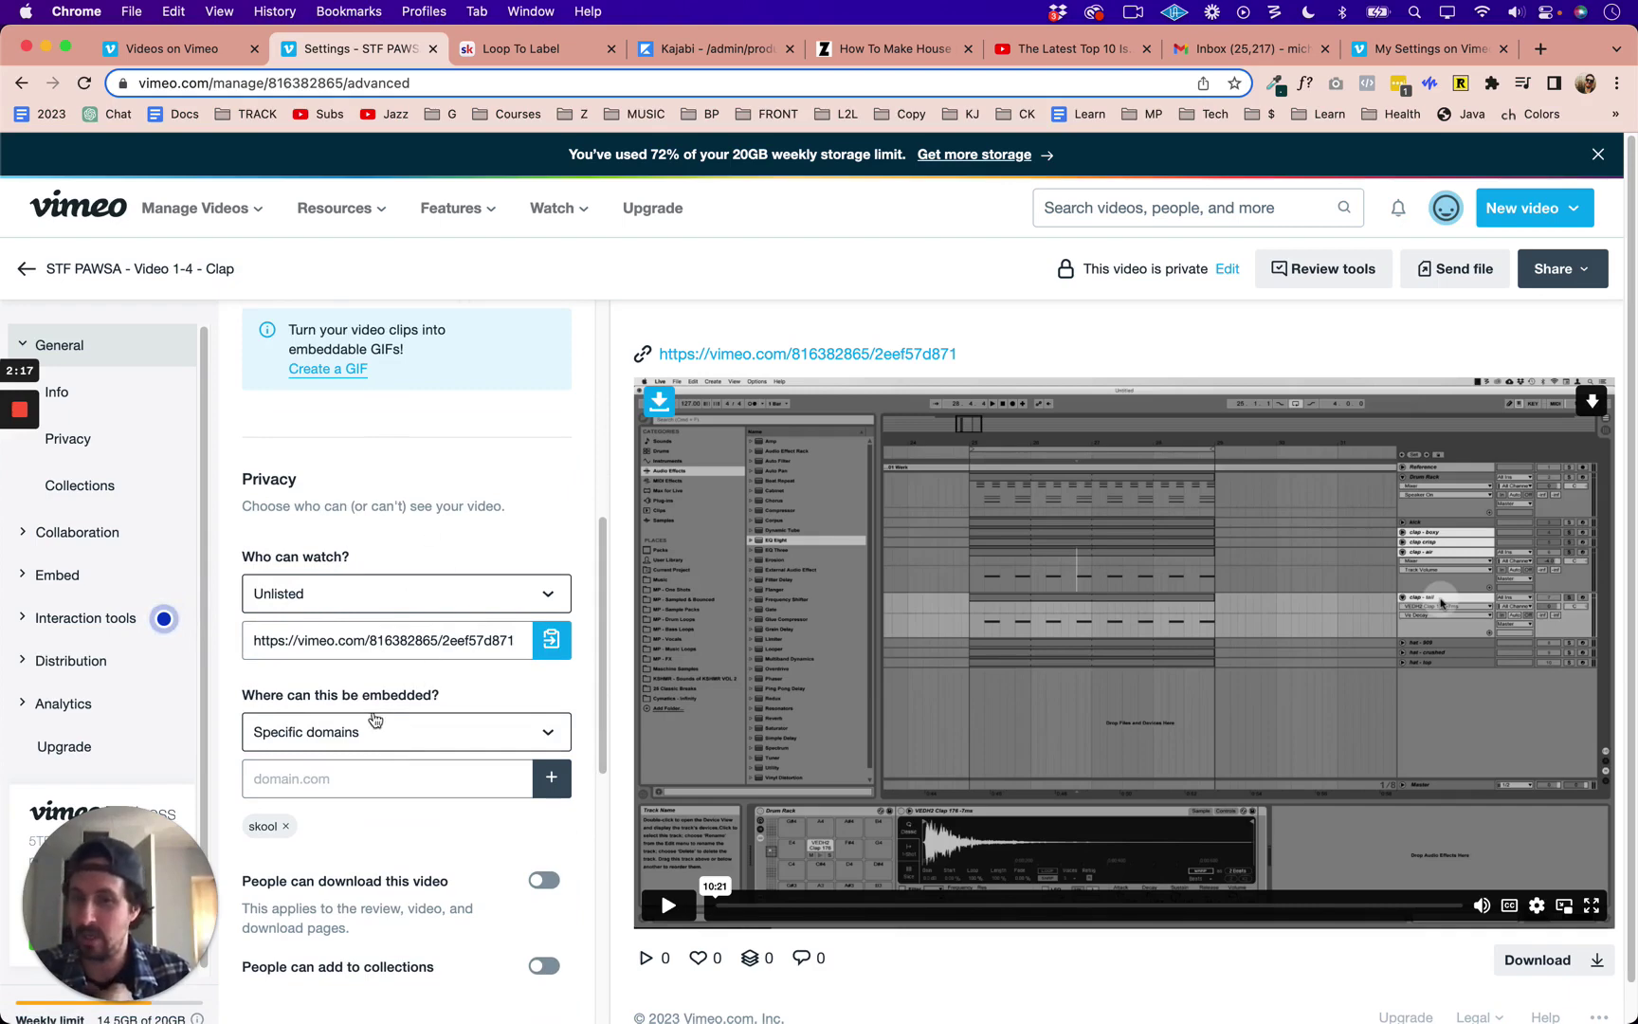
scroll(375, 721, down, 1)
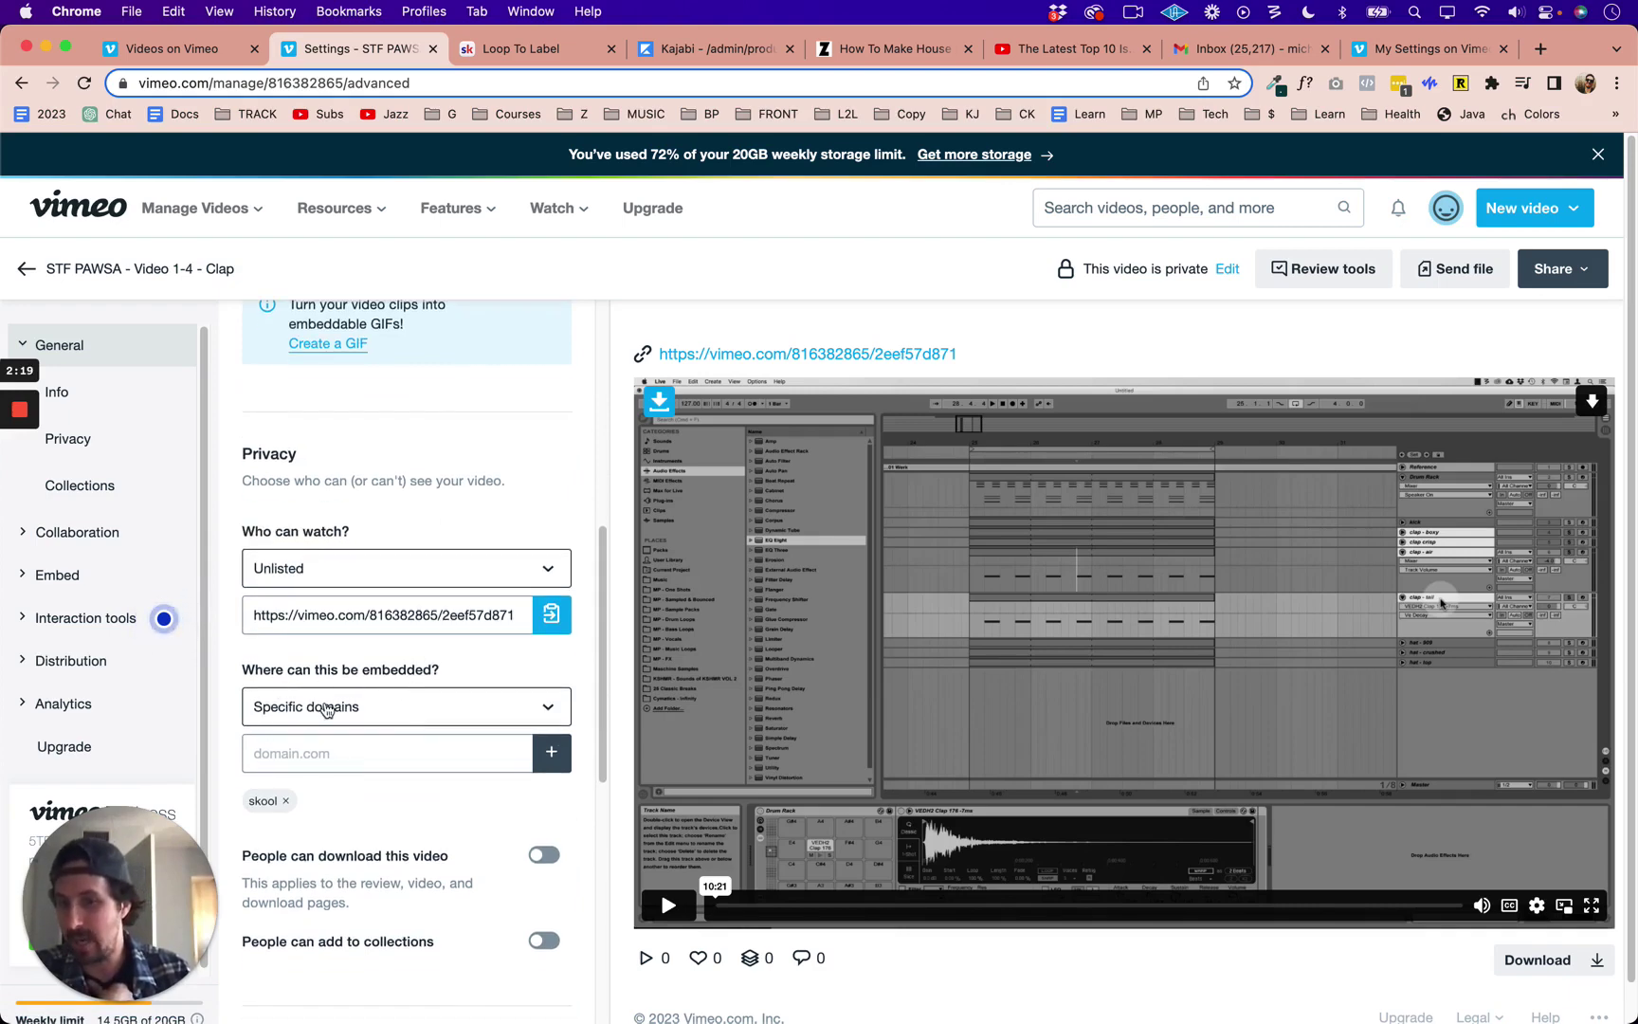
scroll(462, 724, down, 1)
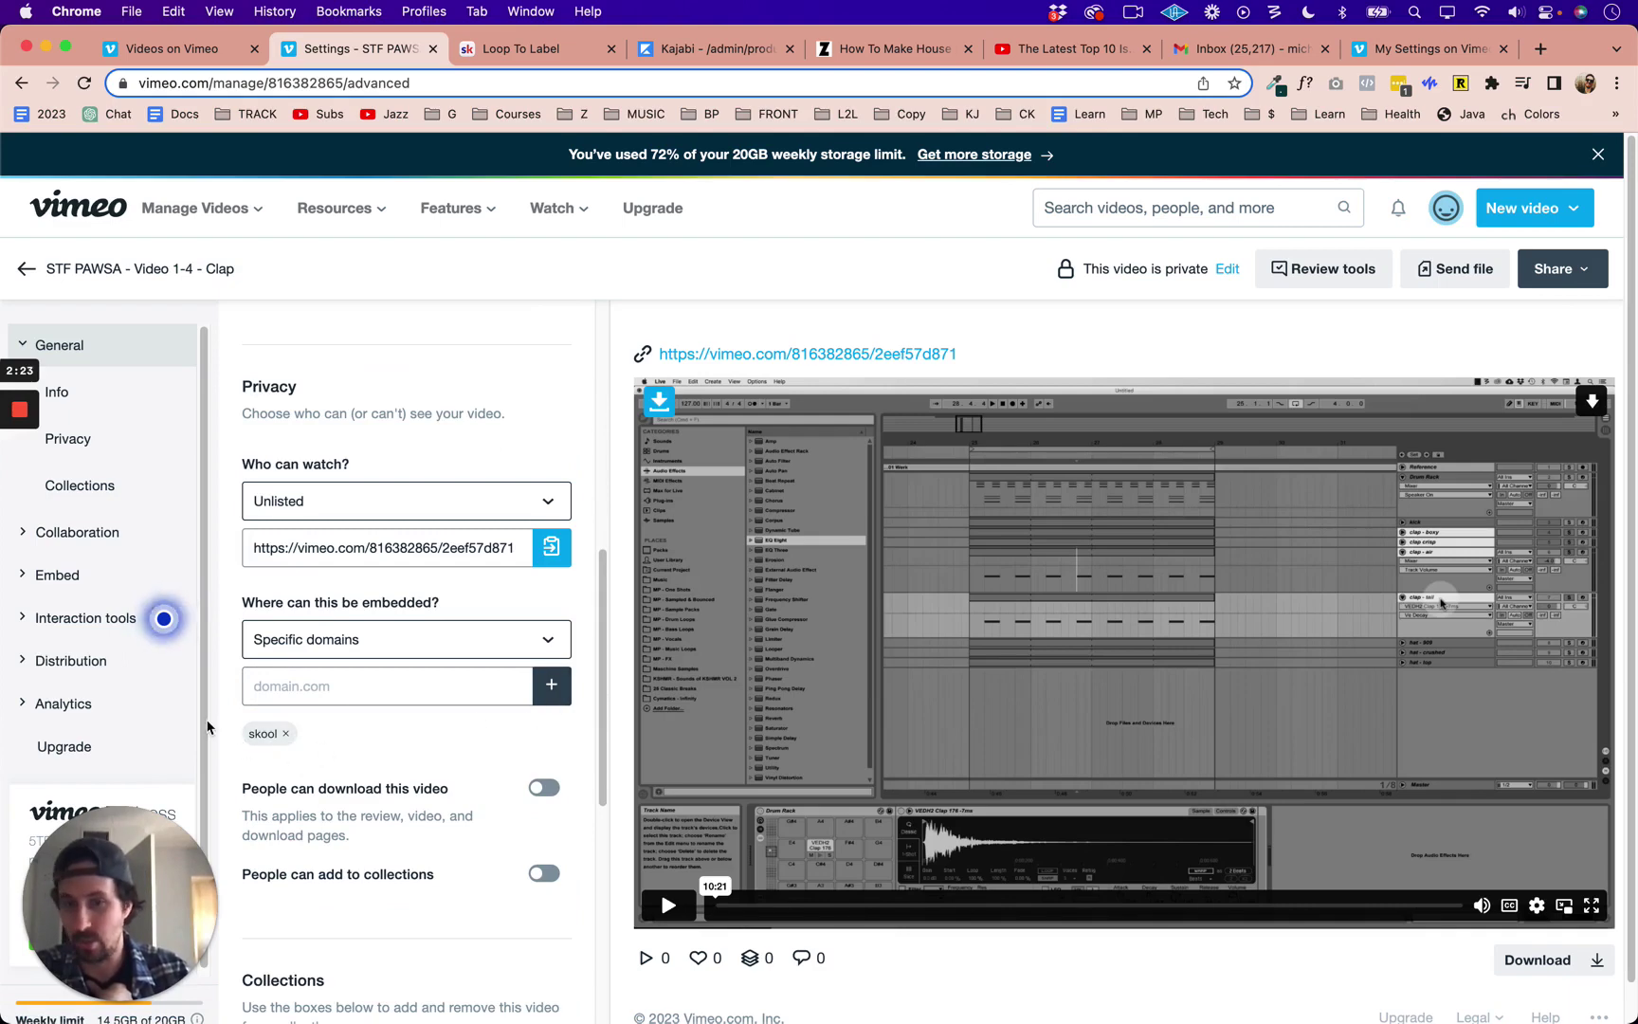
Step: Replace the allowed embed domain skool with skool.com
click(285, 738)
click(376, 683)
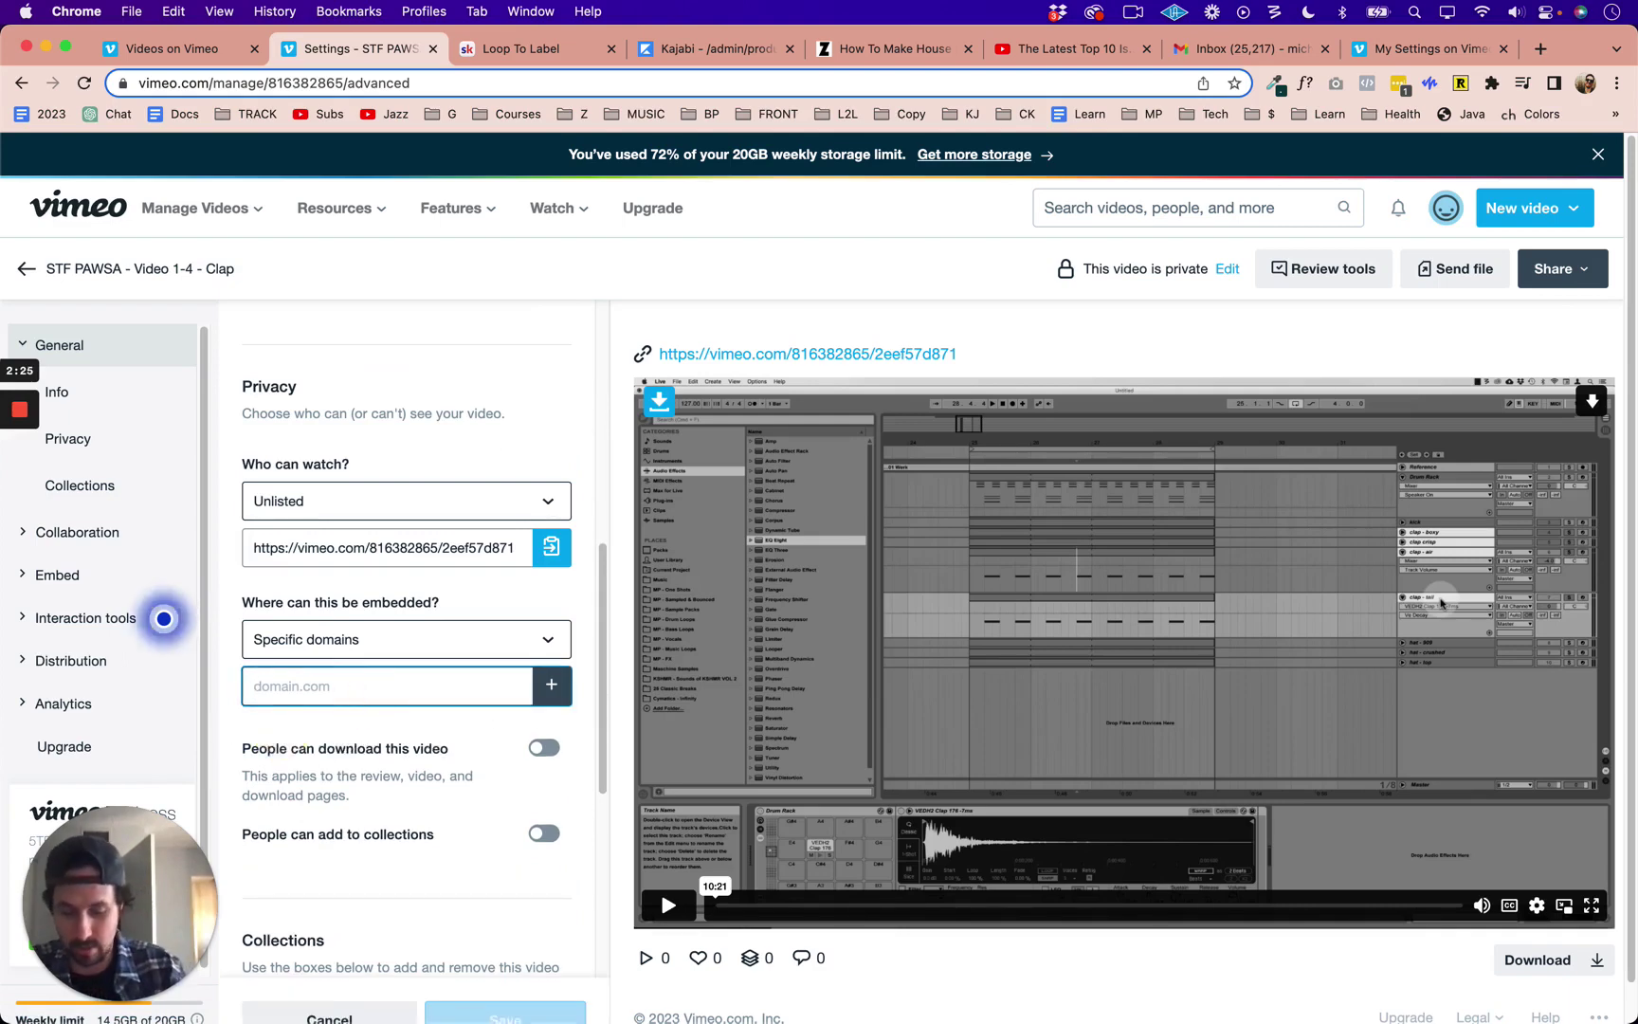
text(skoo)
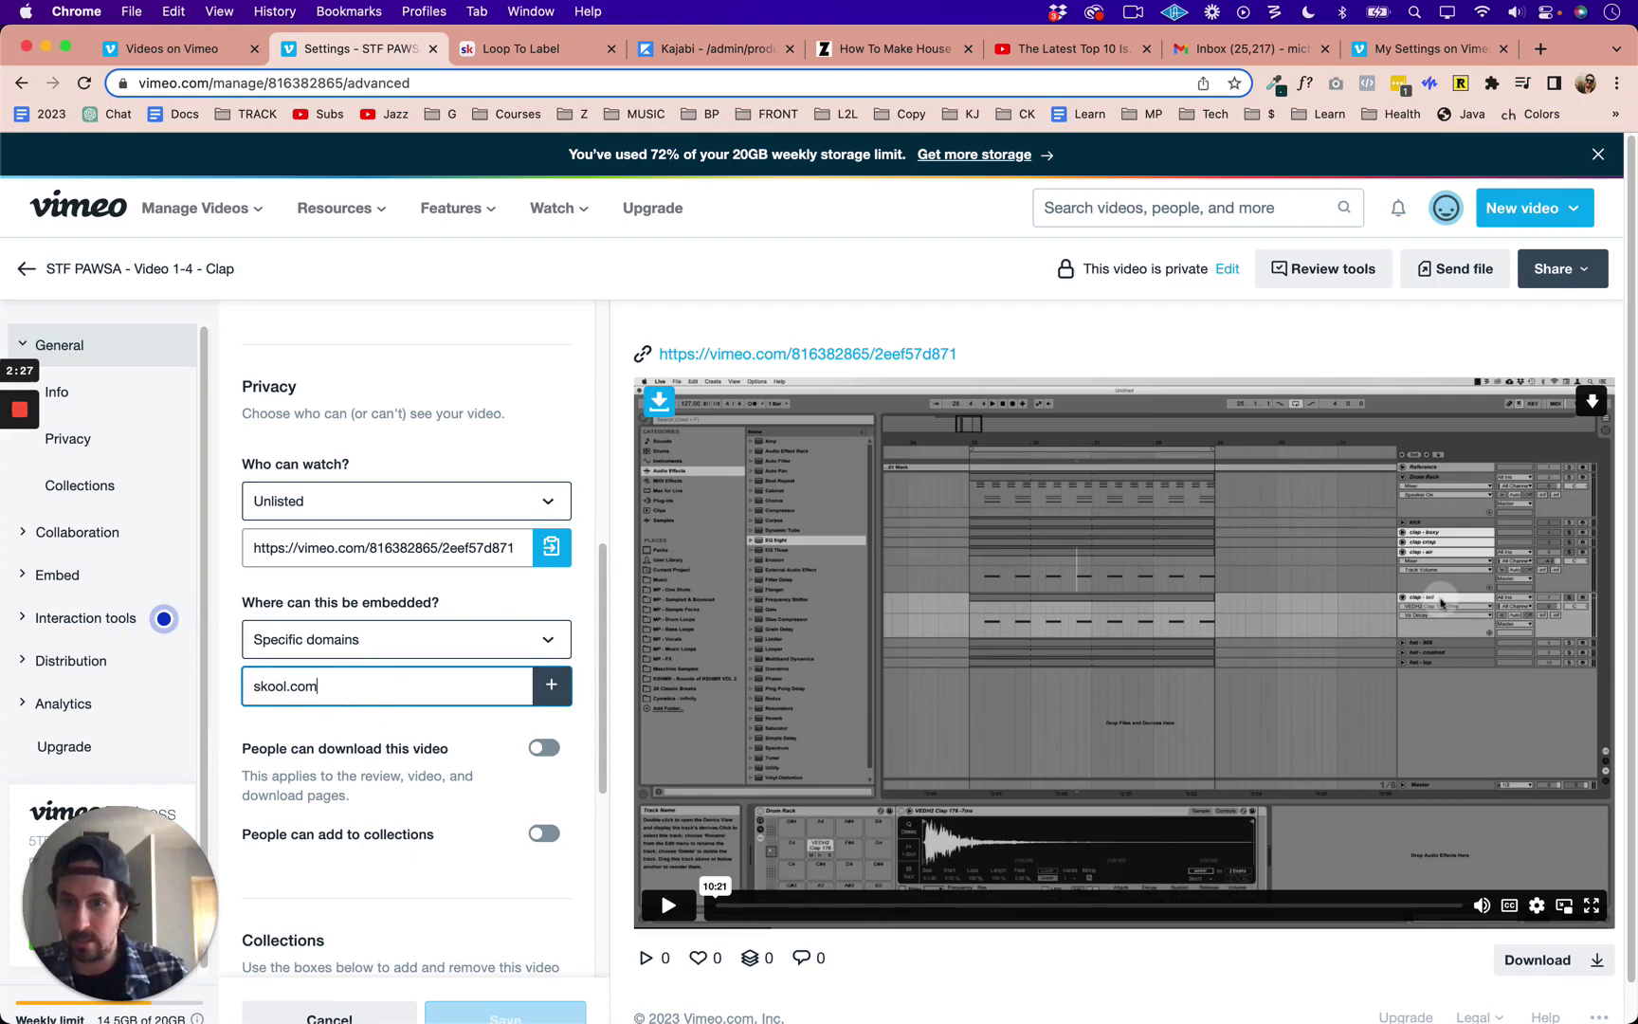
text(l.com)
click(551, 684)
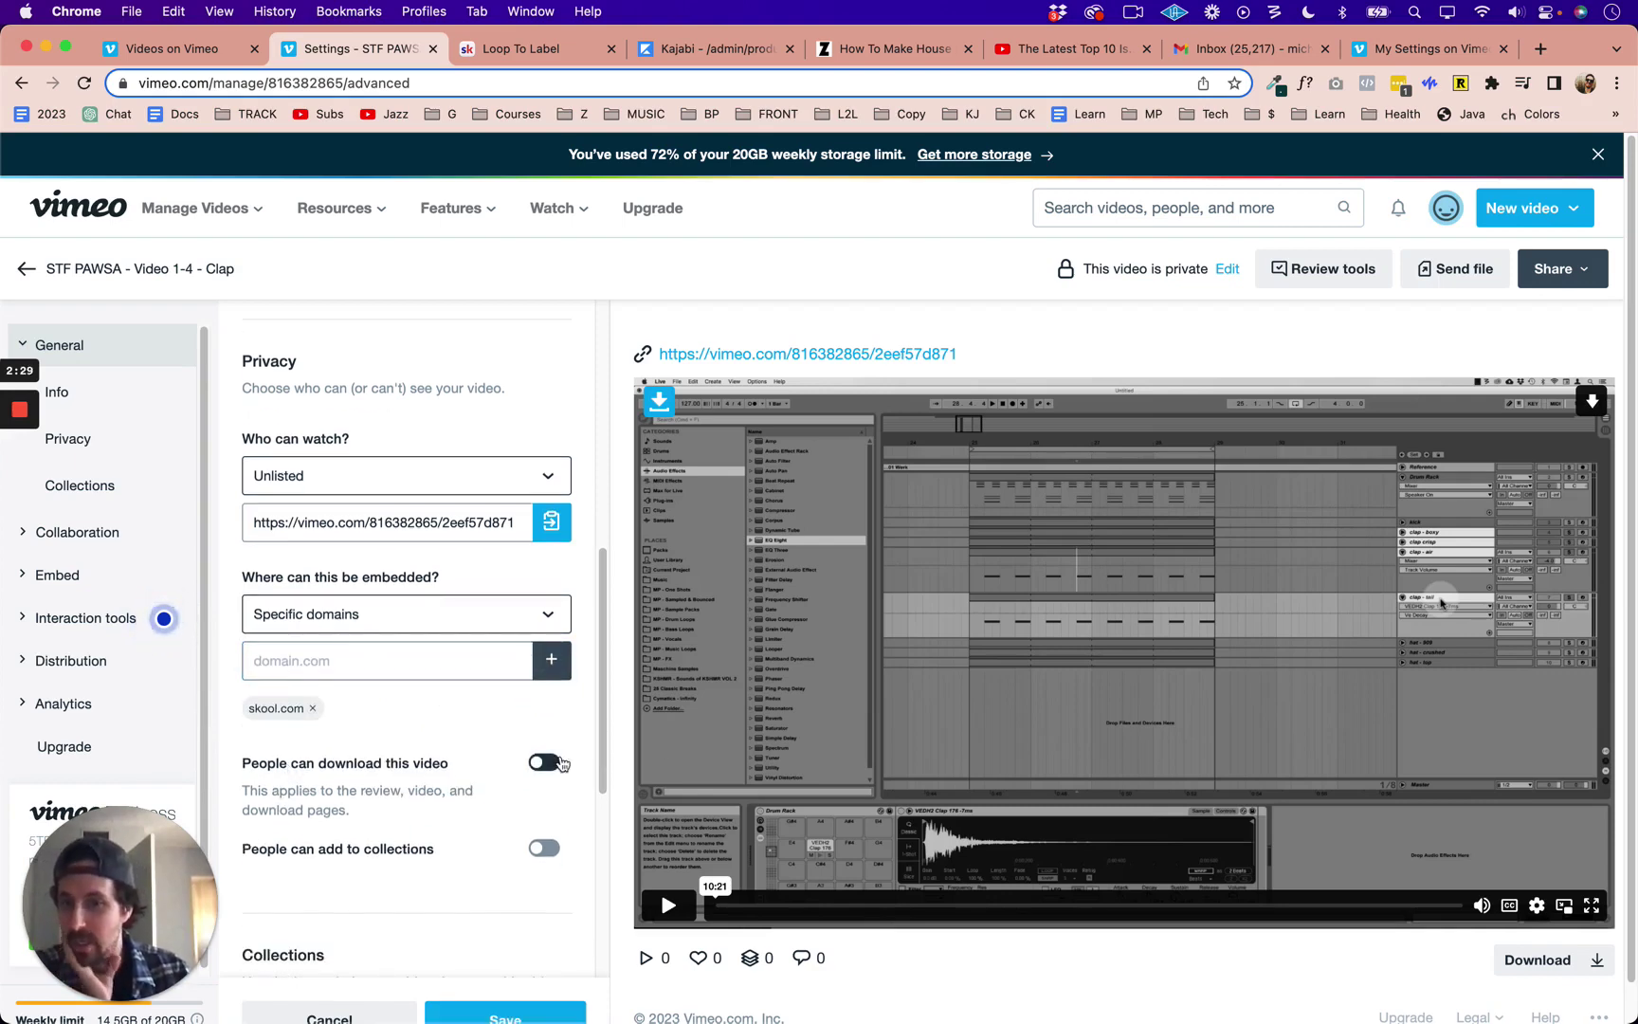
scroll(427, 843, down, 3)
scroll(394, 759, down, 5)
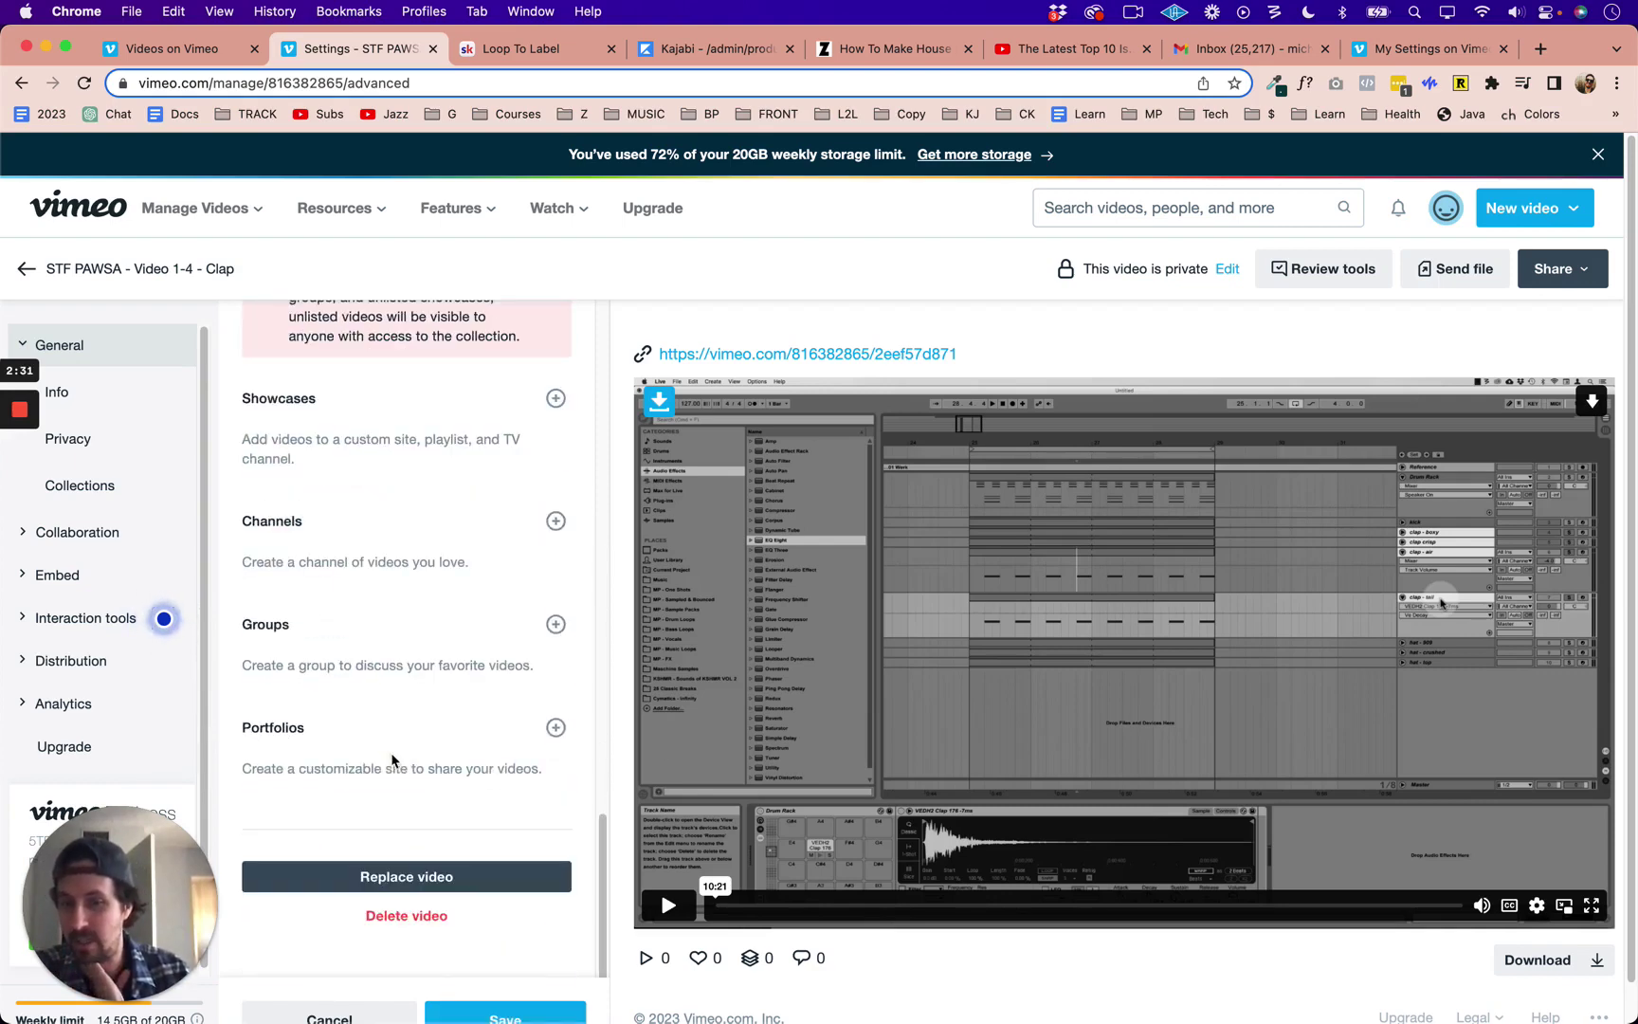
scroll(300, 512, up, 2)
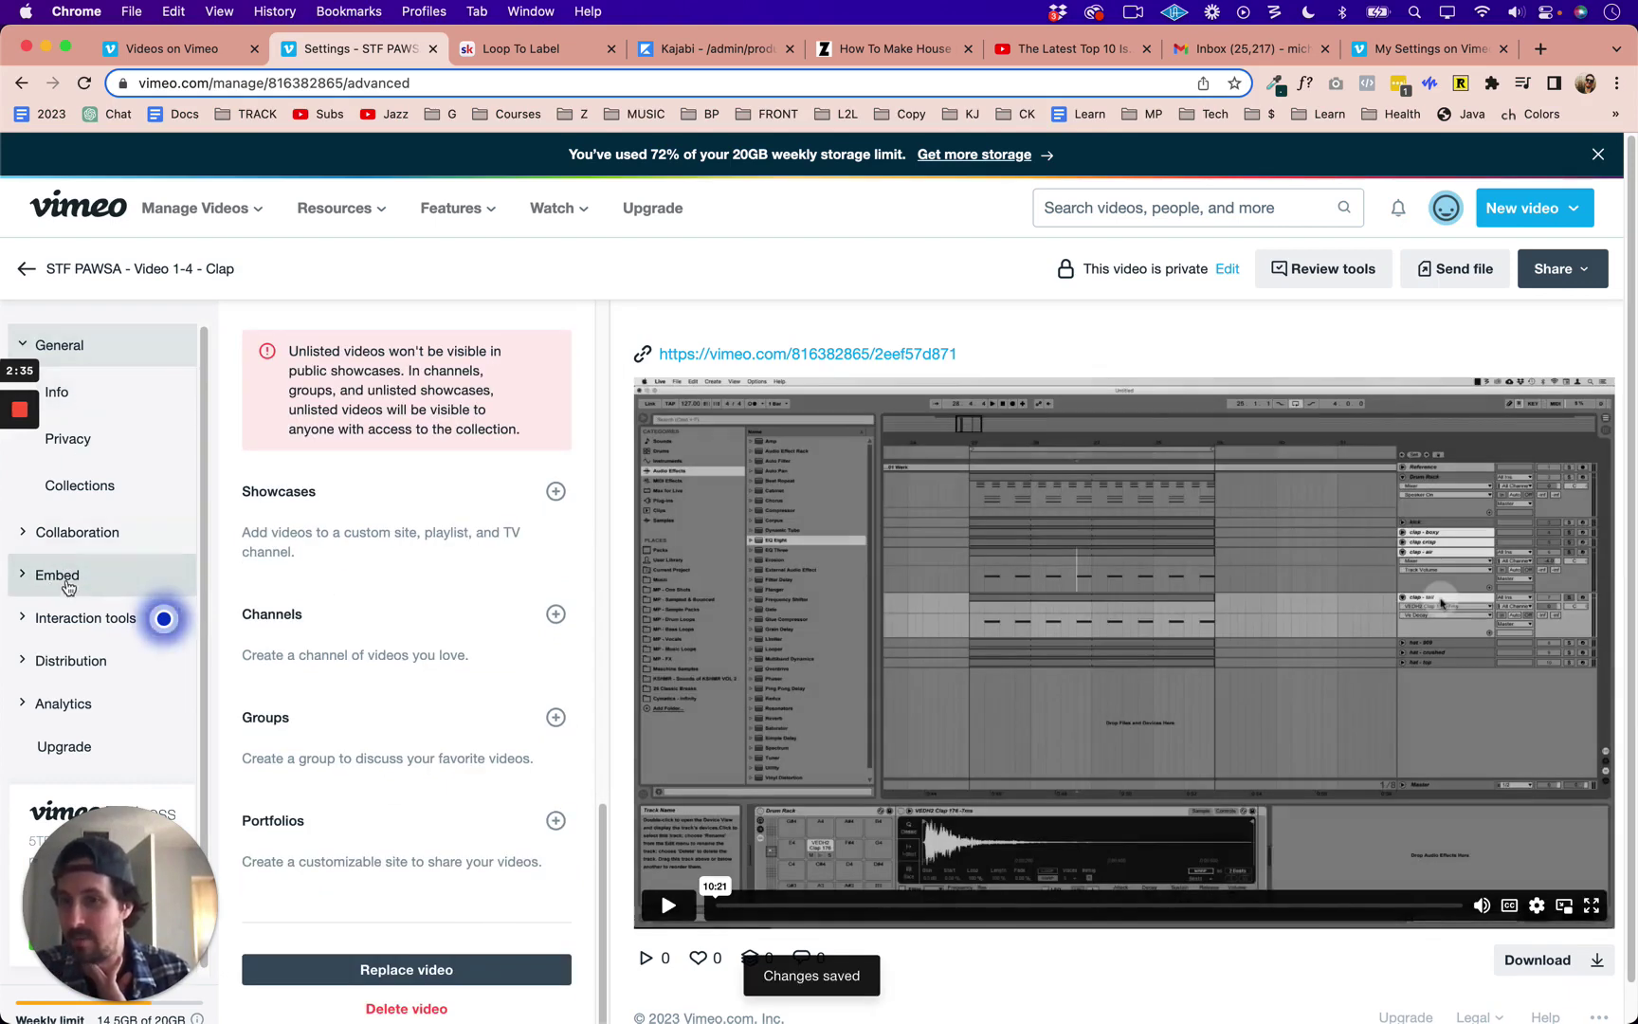
Step: Open the video's Embed settings and scroll through its player Controls and Actions
click(60, 576)
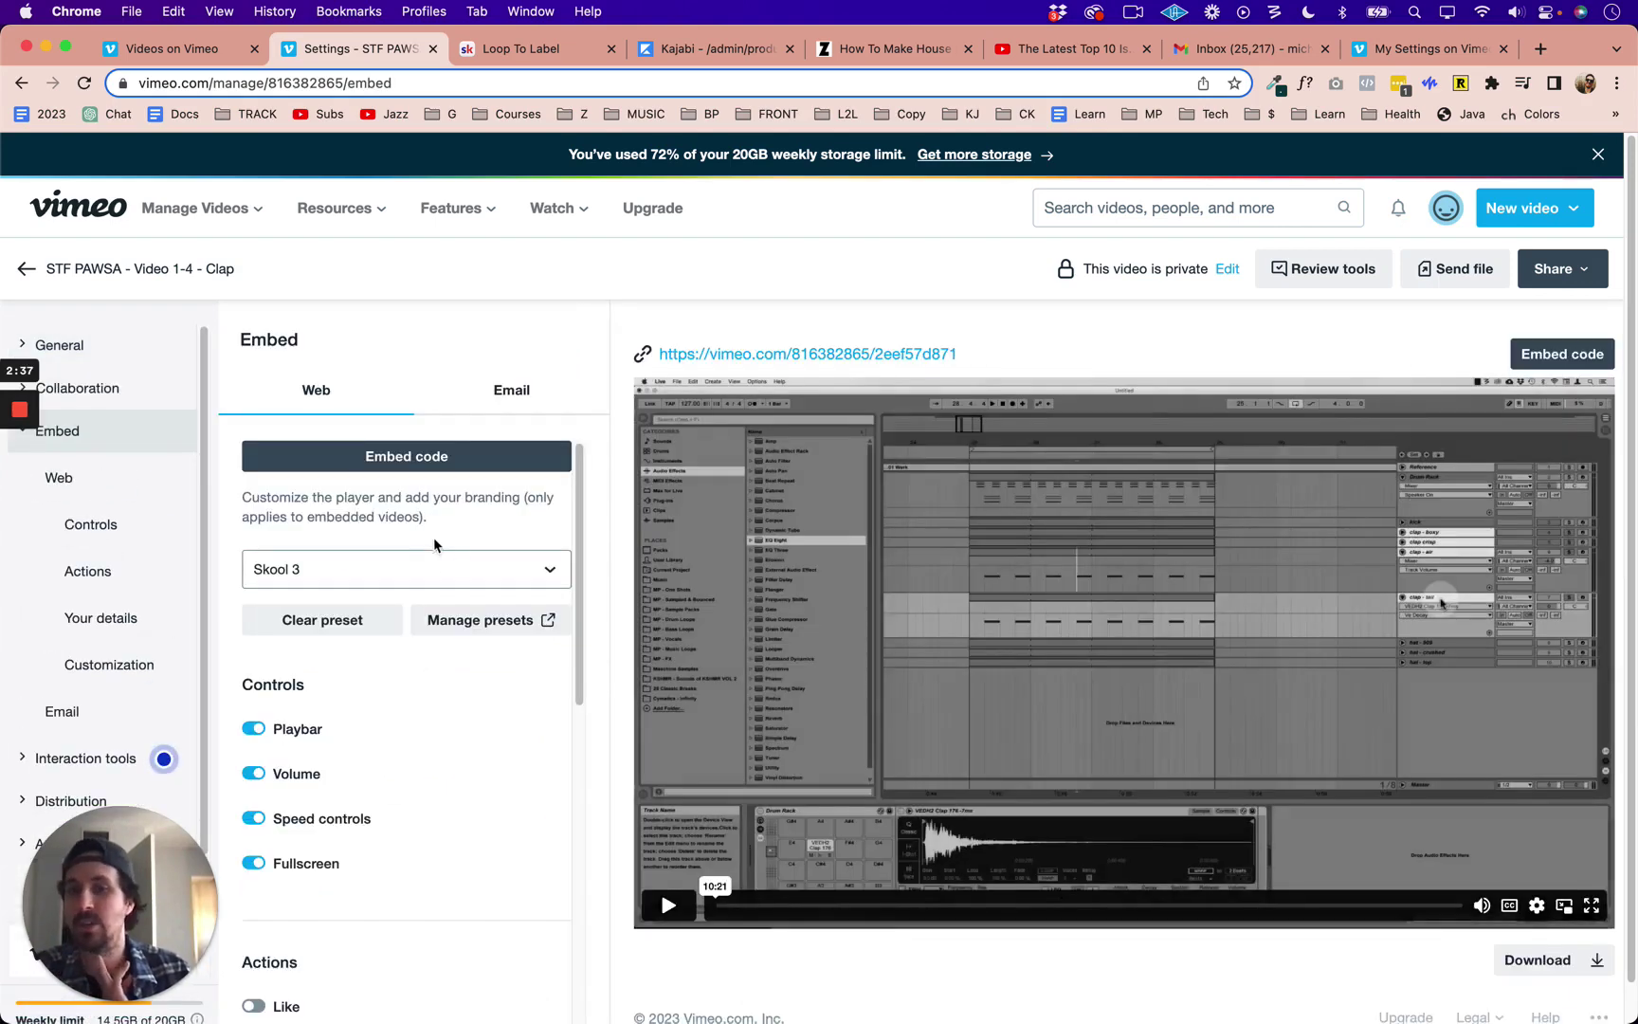
mouse_move(645, 559)
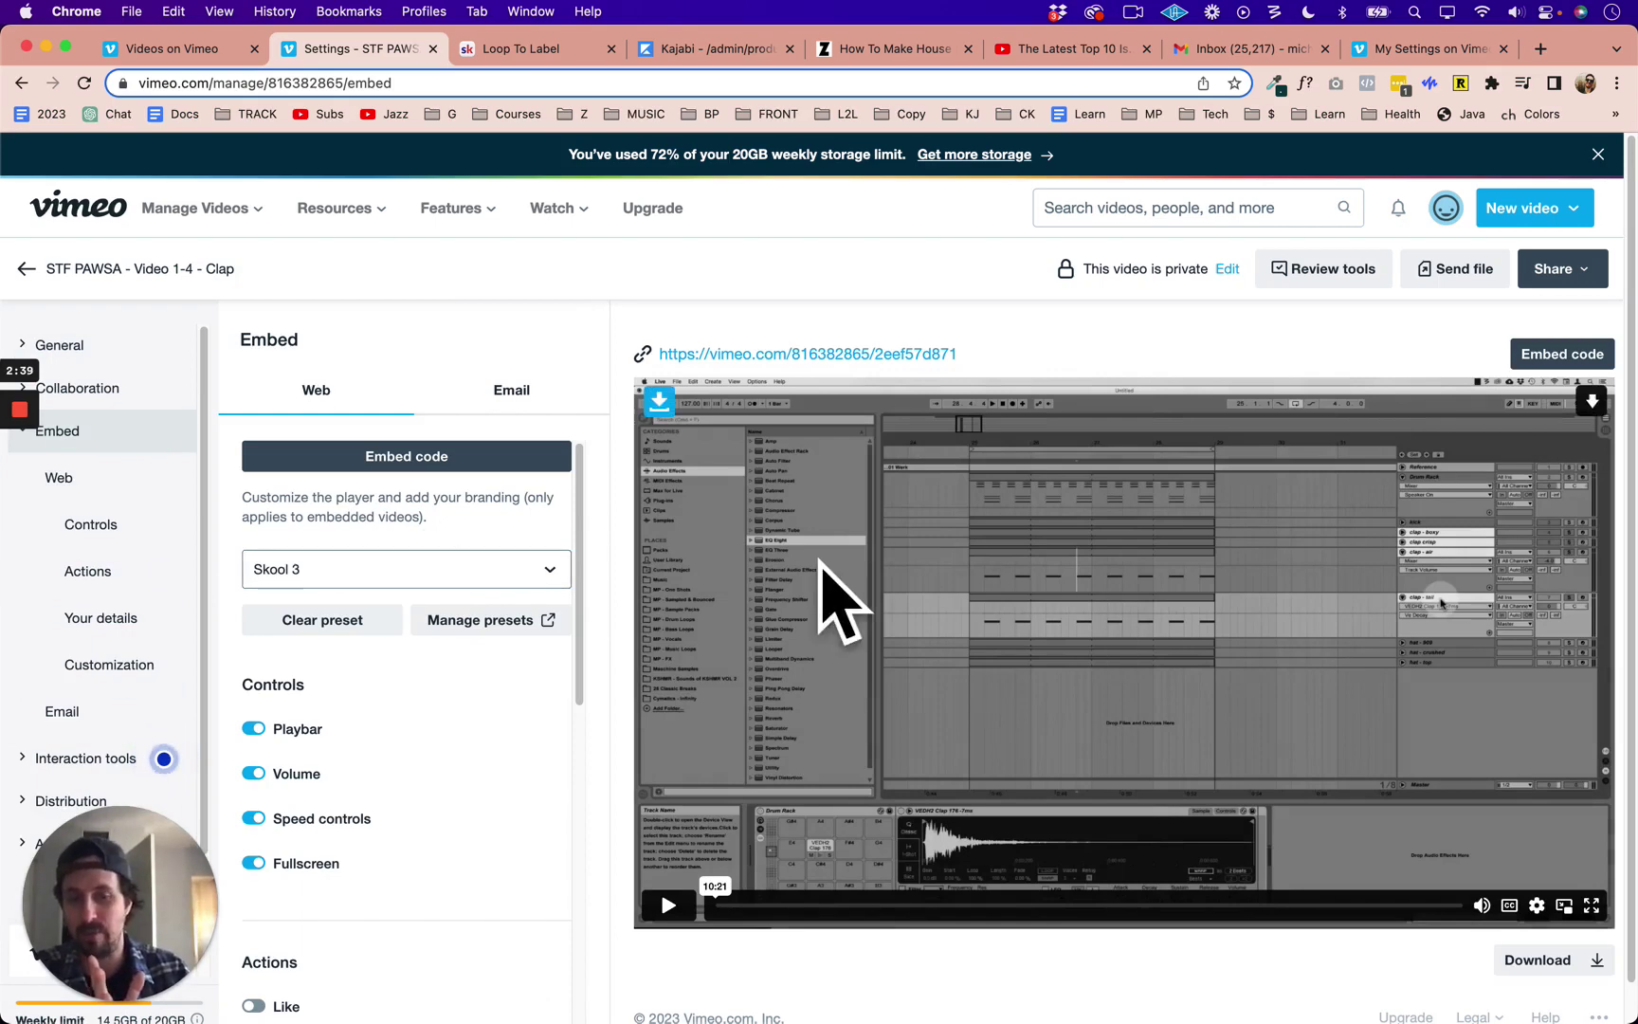
scroll(461, 812, down, 2)
scroll(473, 699, up, 2)
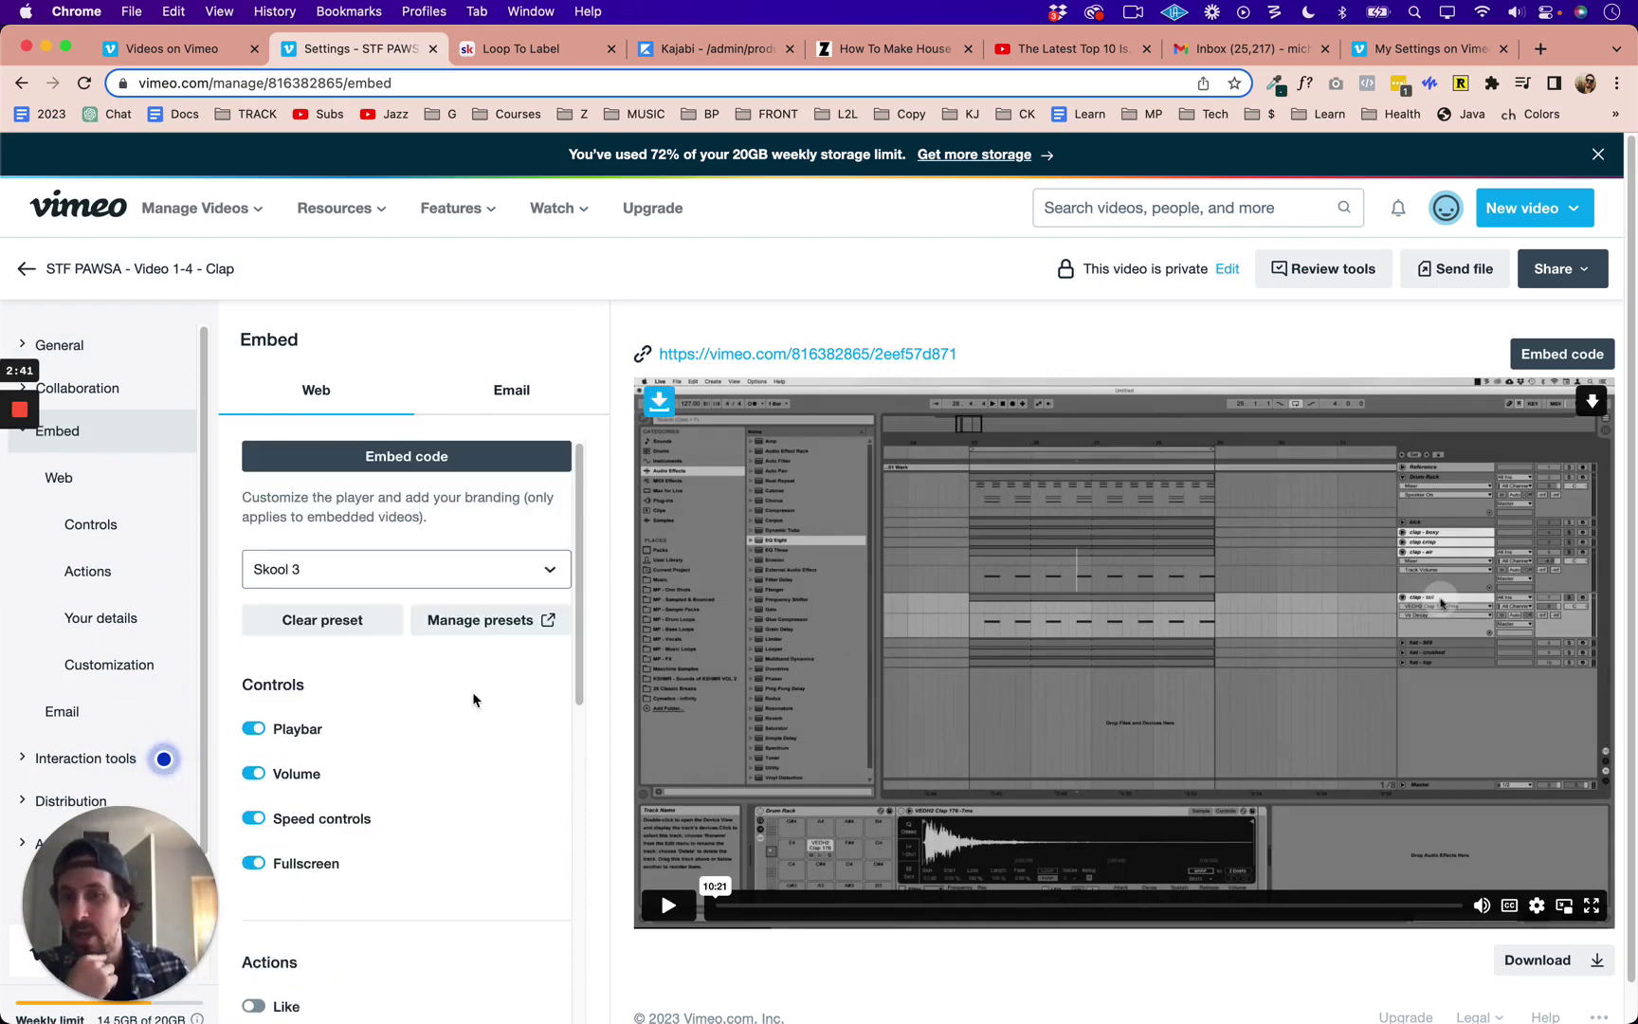
scroll(474, 699, down, 5)
scroll(465, 705, up, 5)
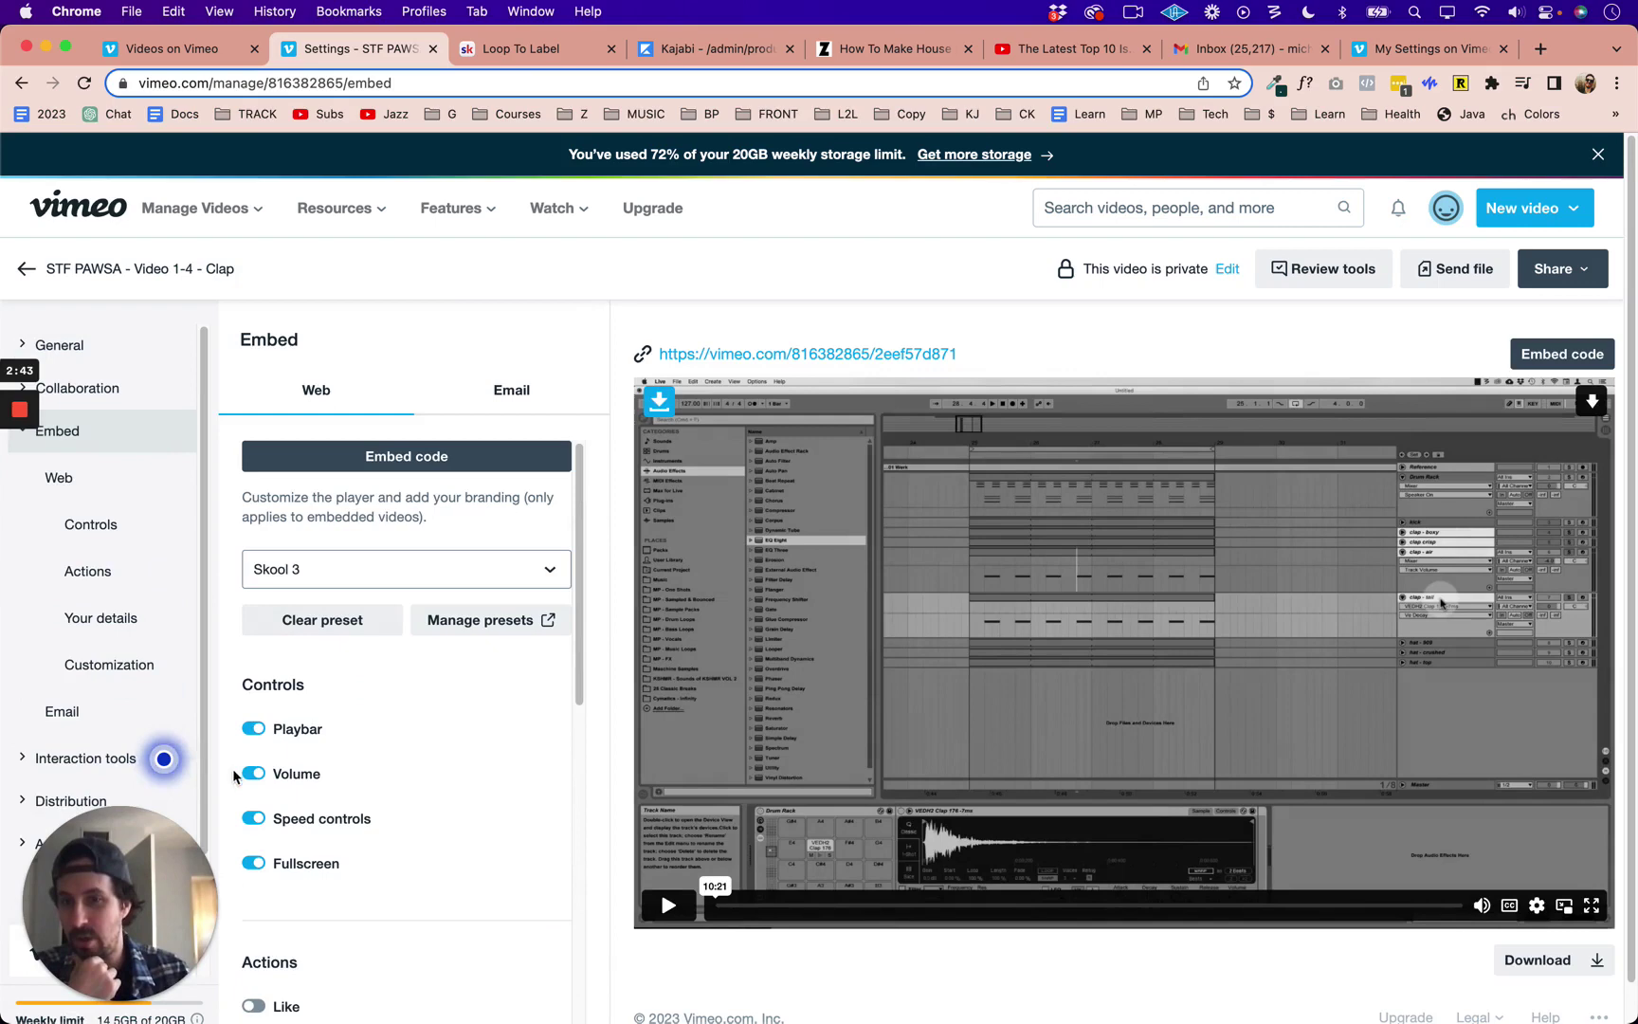
scroll(420, 831, down, 4)
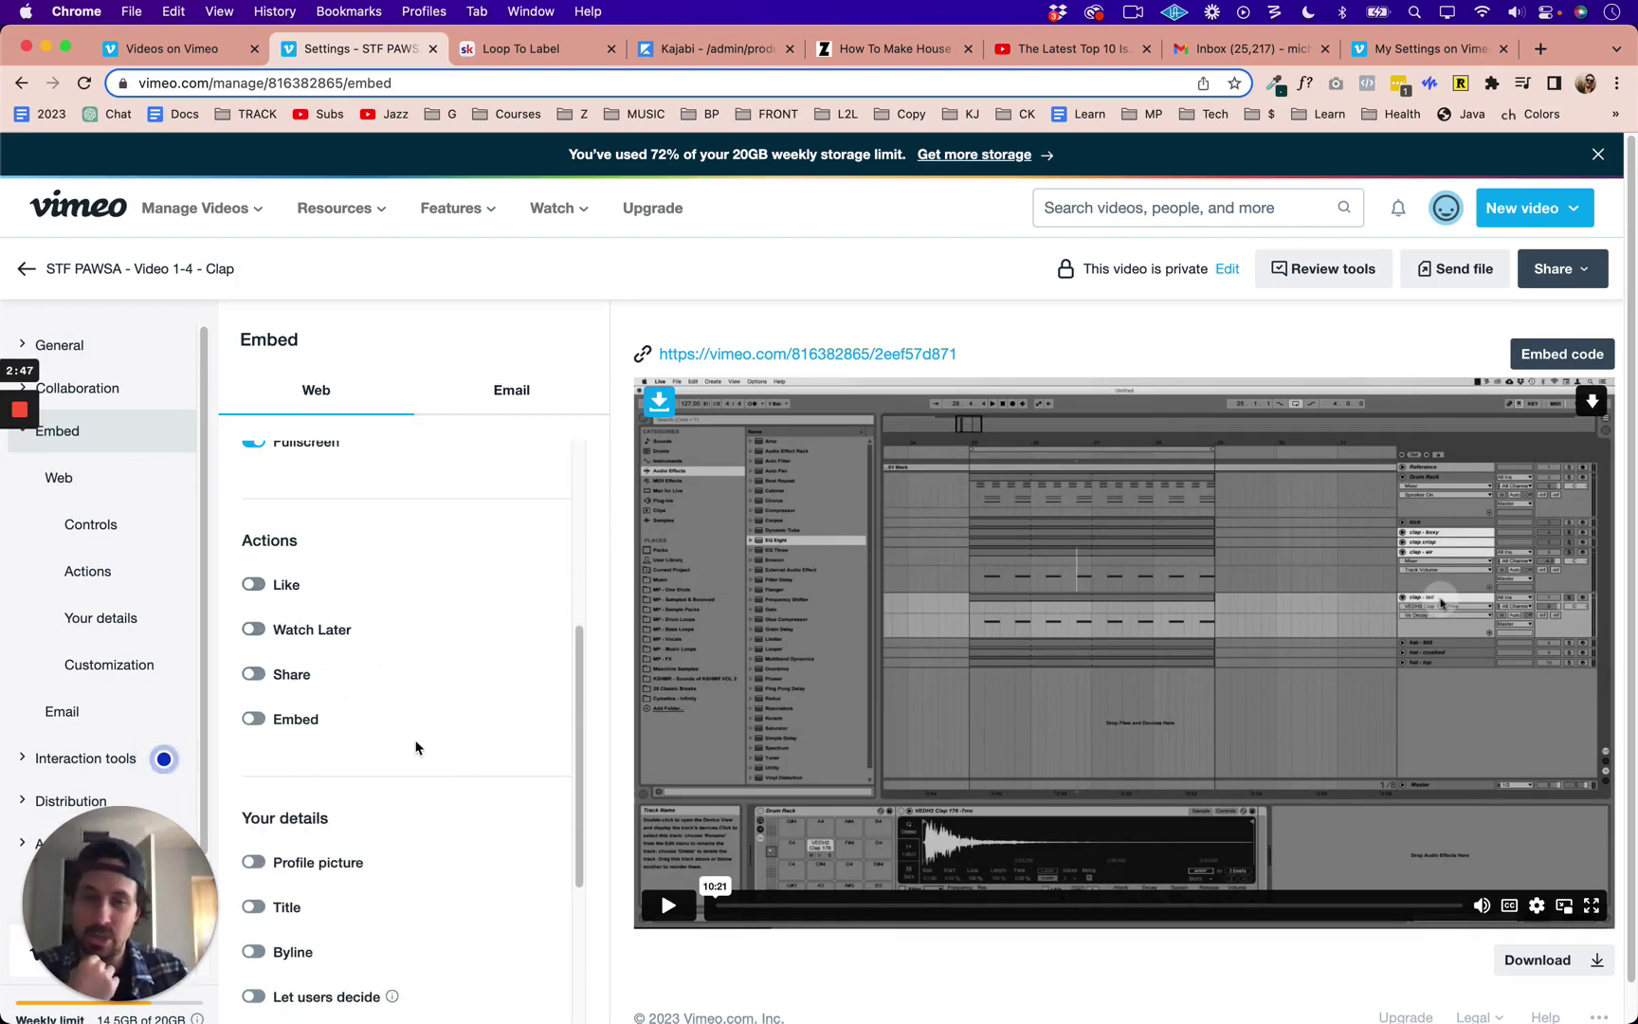
scroll(398, 763, down, 1)
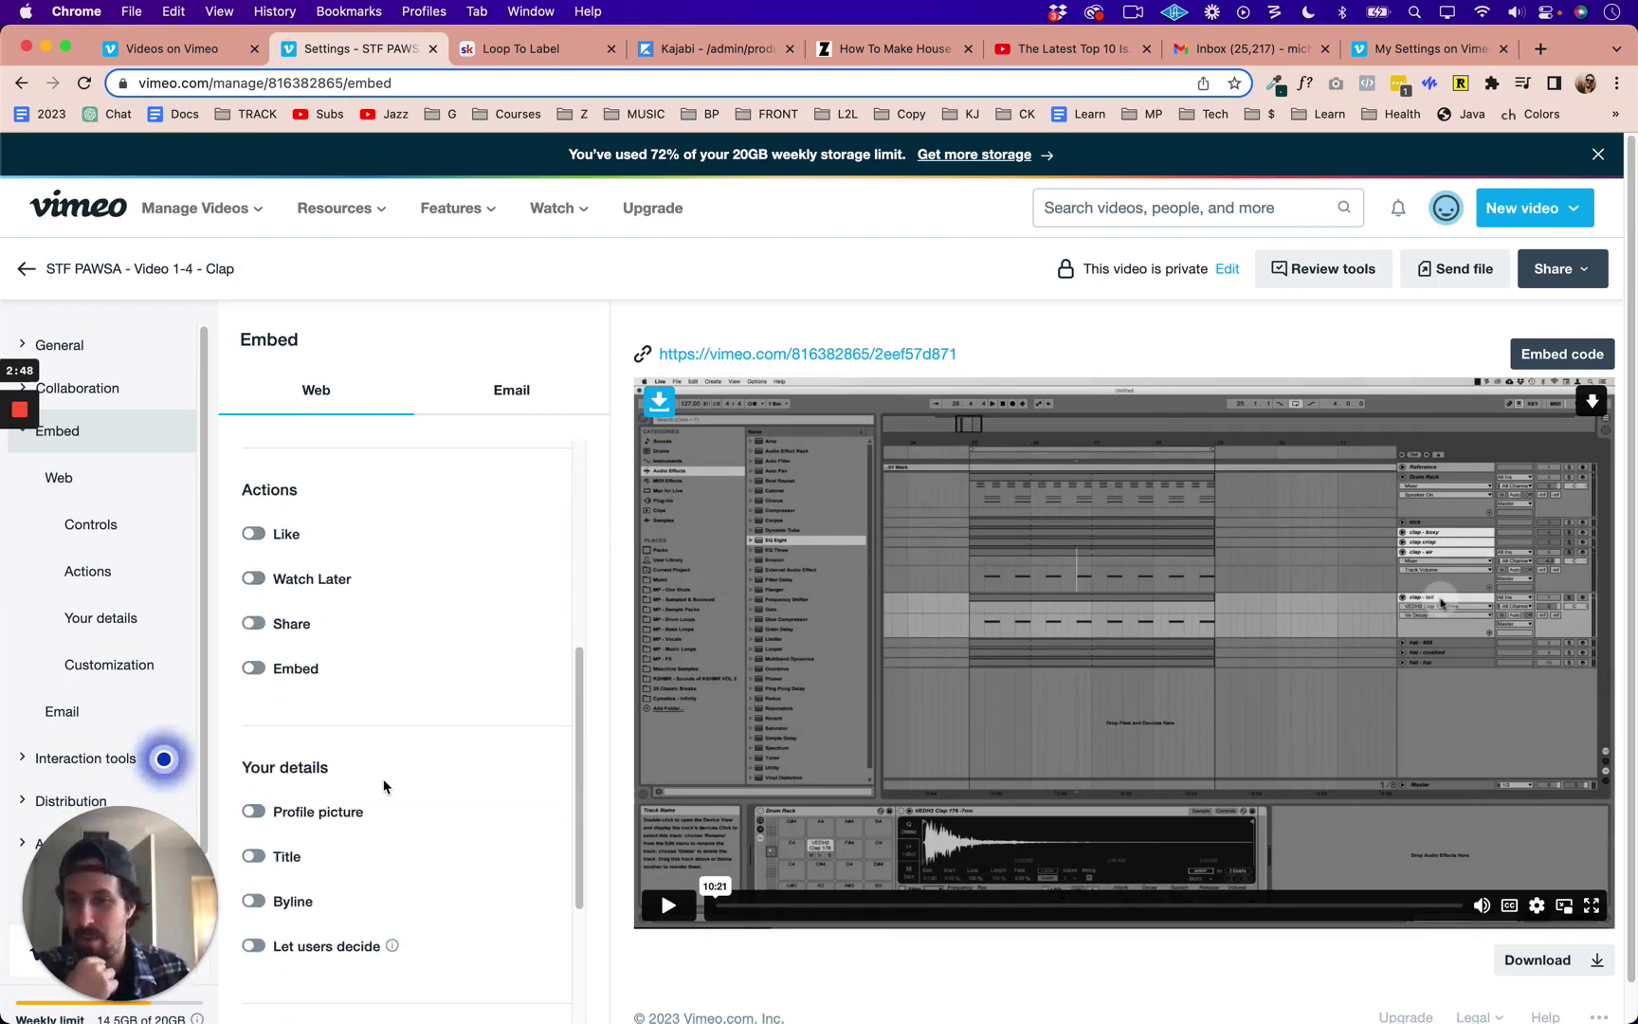
Step: Toggle Profile picture on and back off, then review the Customization options
click(259, 798)
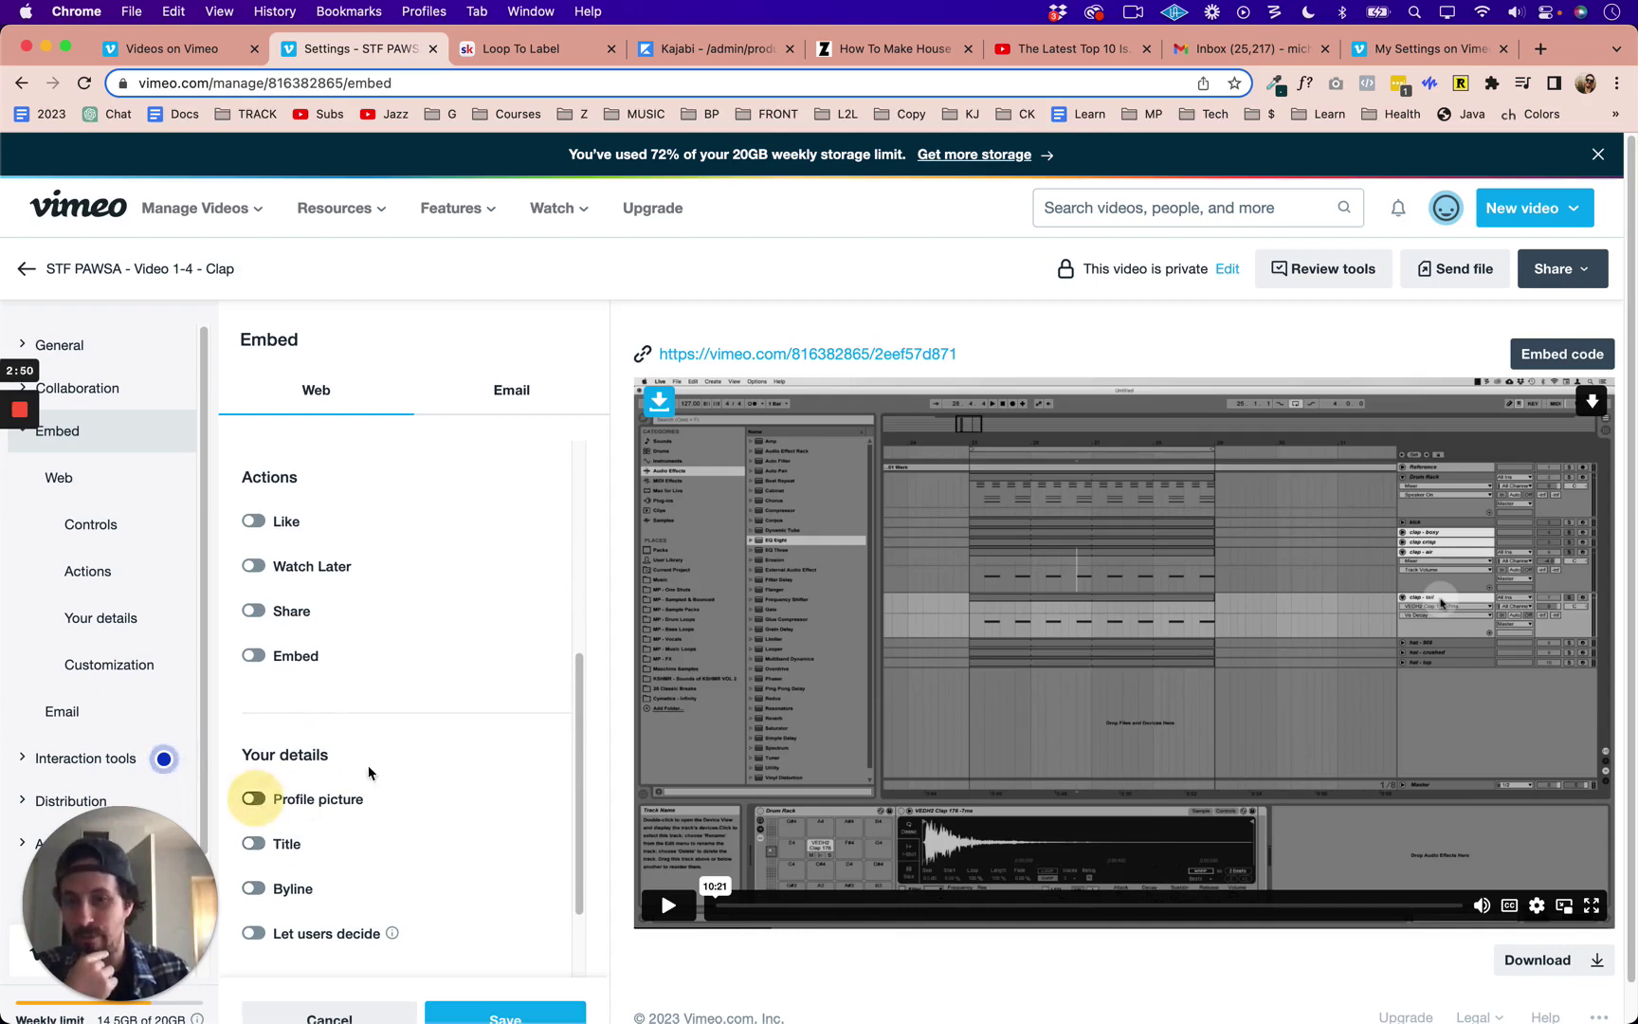
click(260, 798)
scroll(266, 791, down, 3)
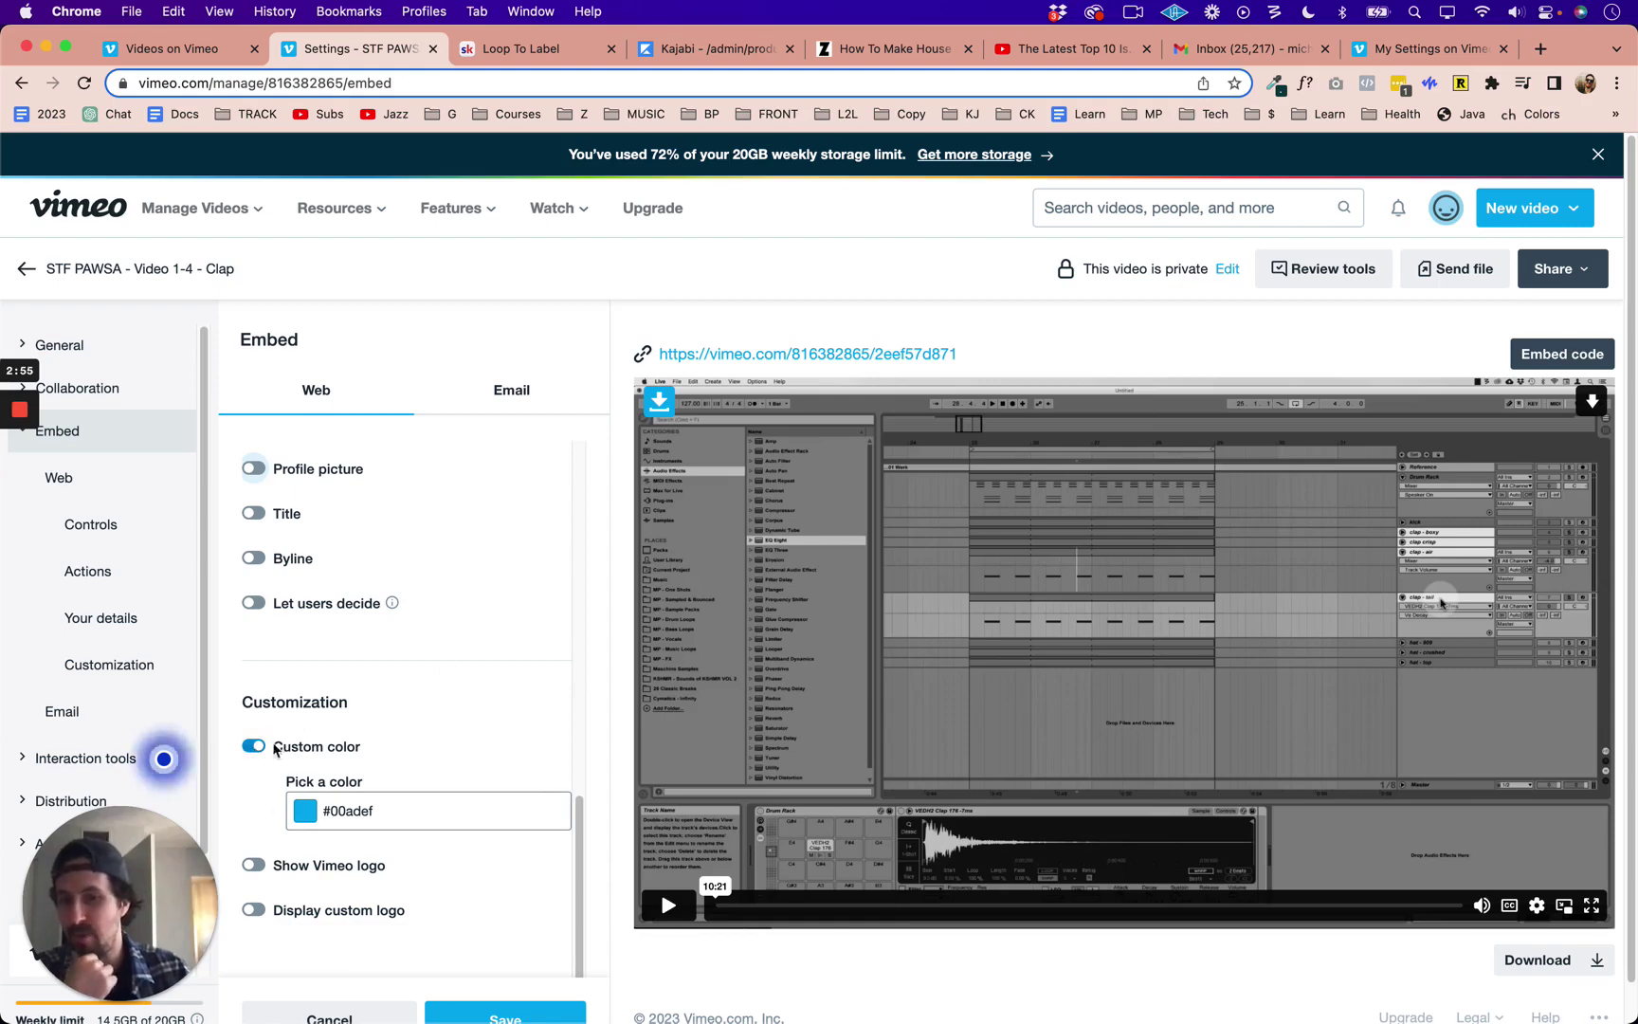
scroll(407, 796, down, 1)
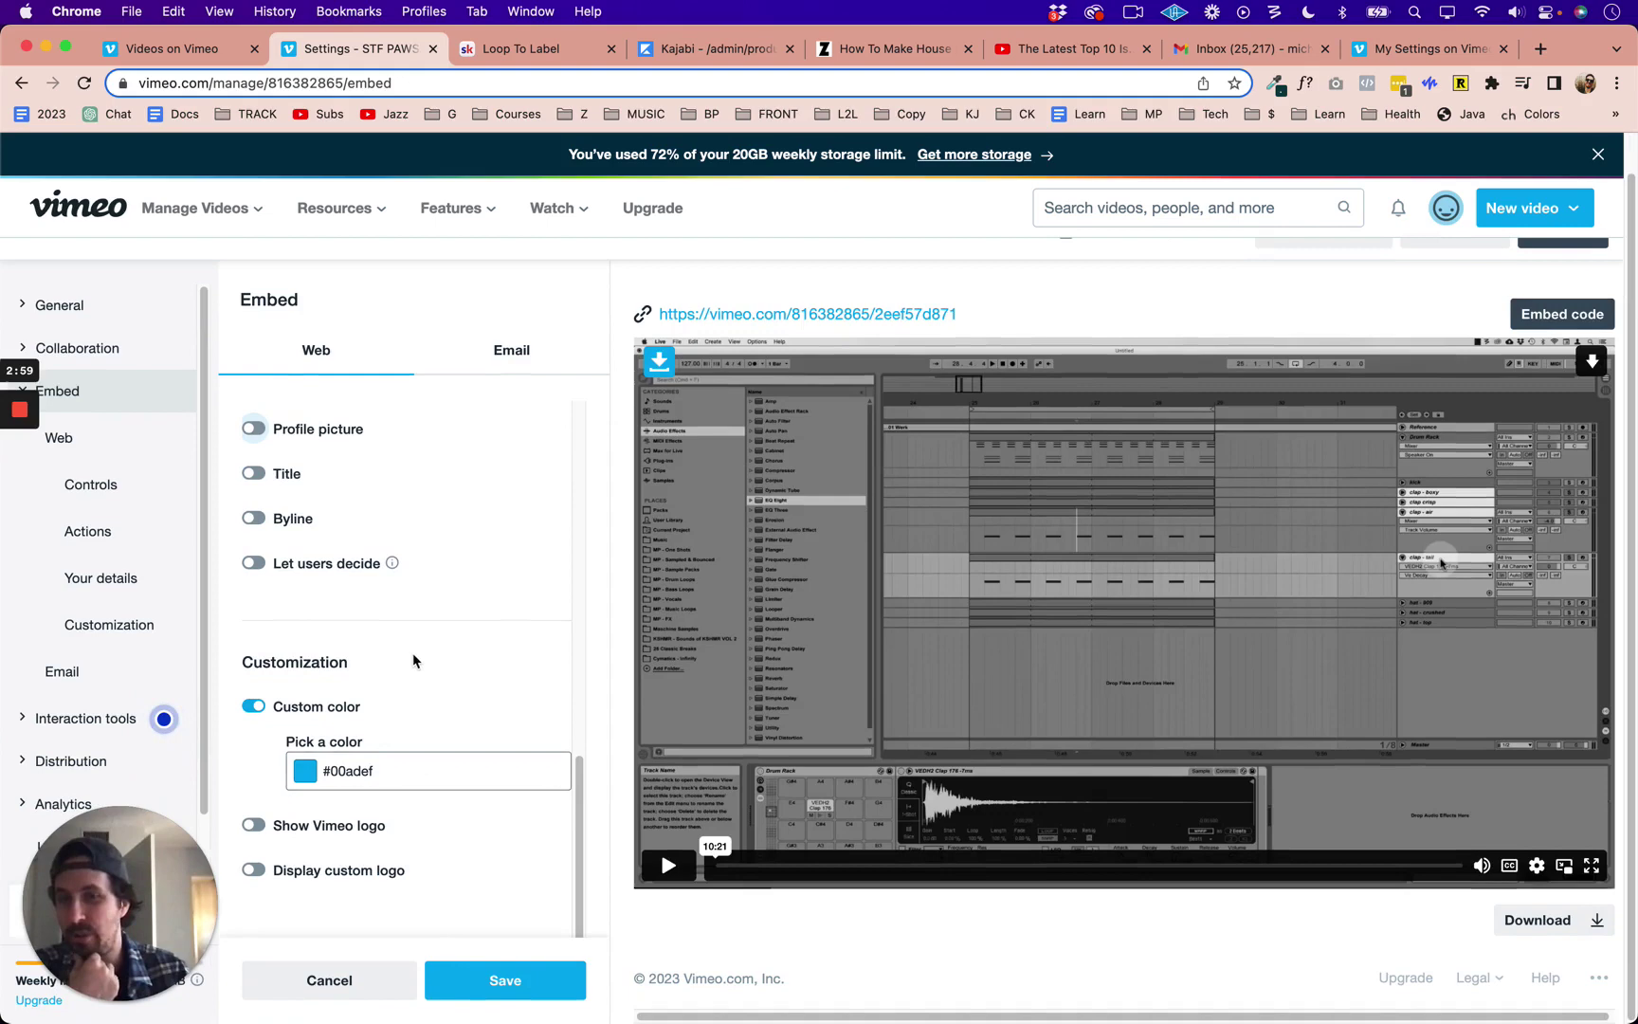
scroll(414, 662, up, 10)
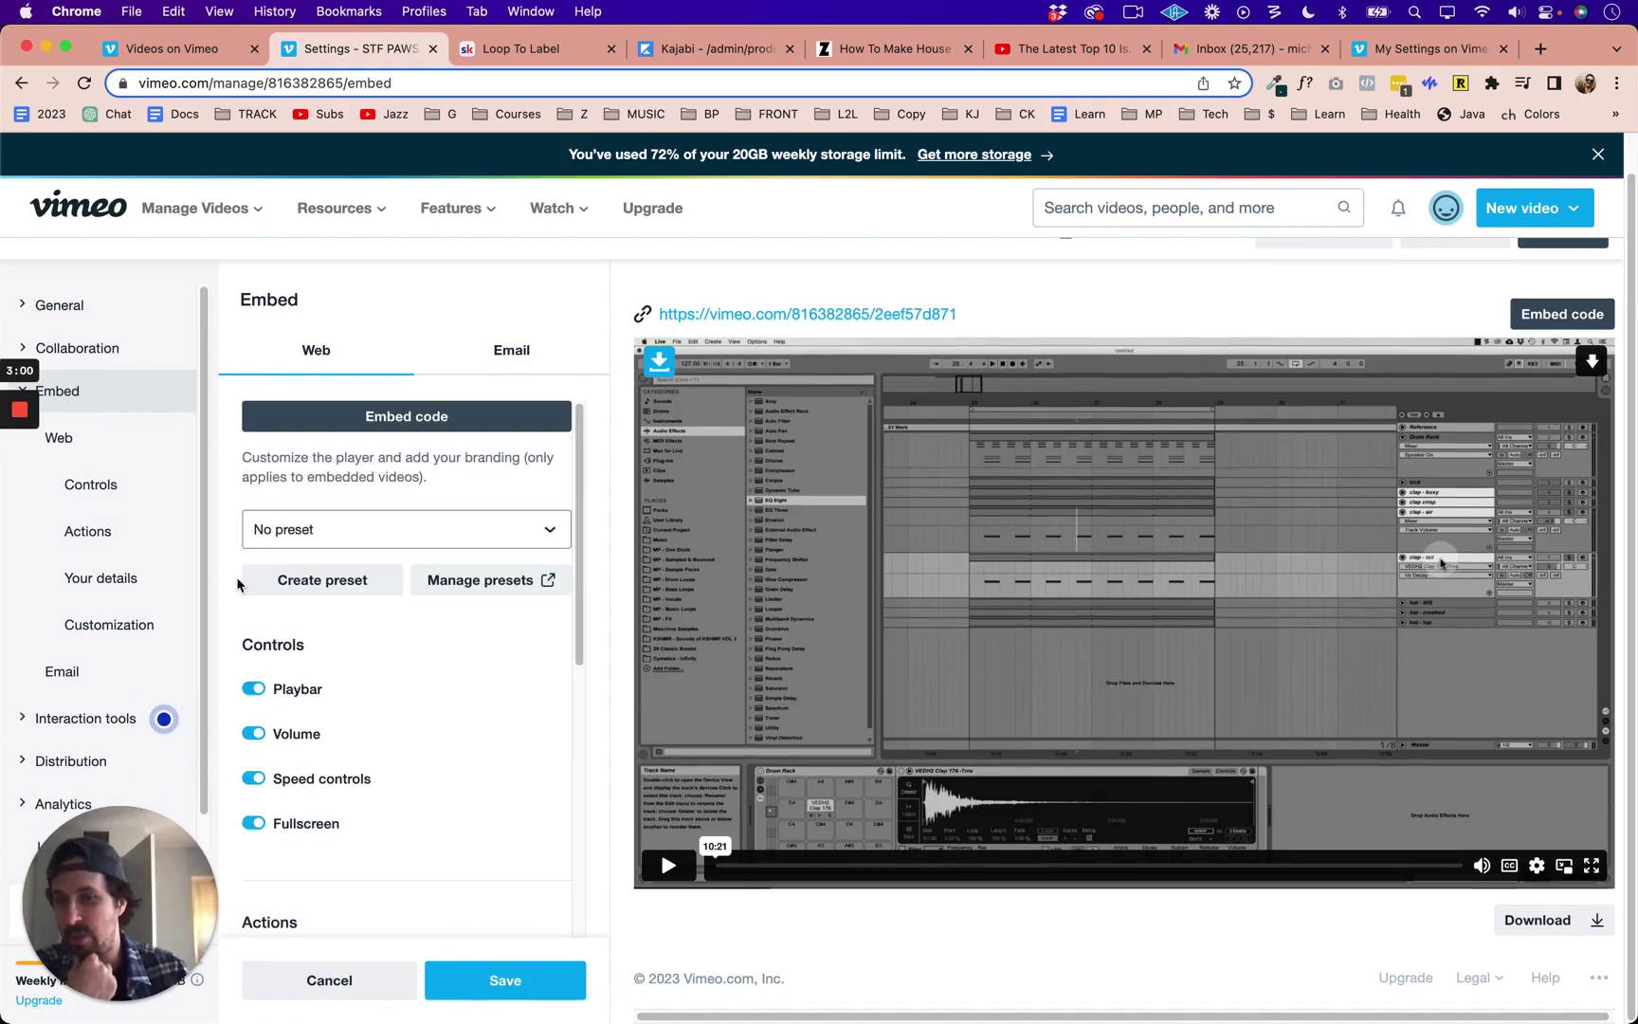
Step: Check the end screen options under Interaction tools, leave it Empty, and return to upload defaults
click(86, 720)
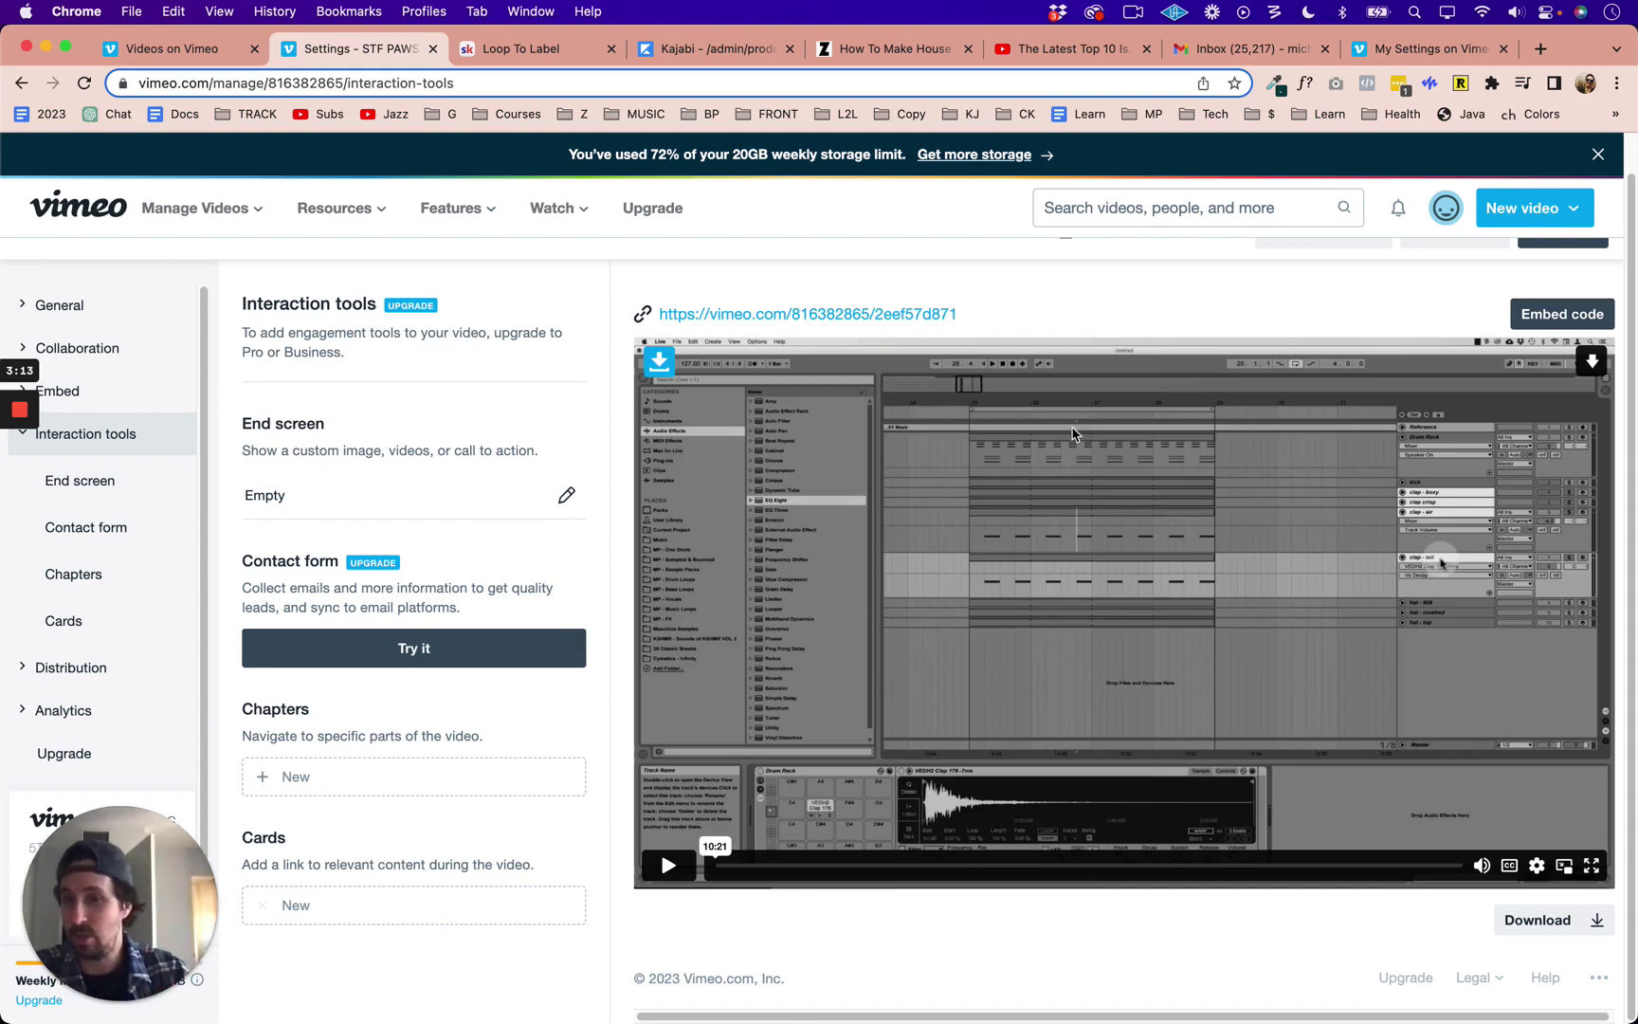
click(566, 493)
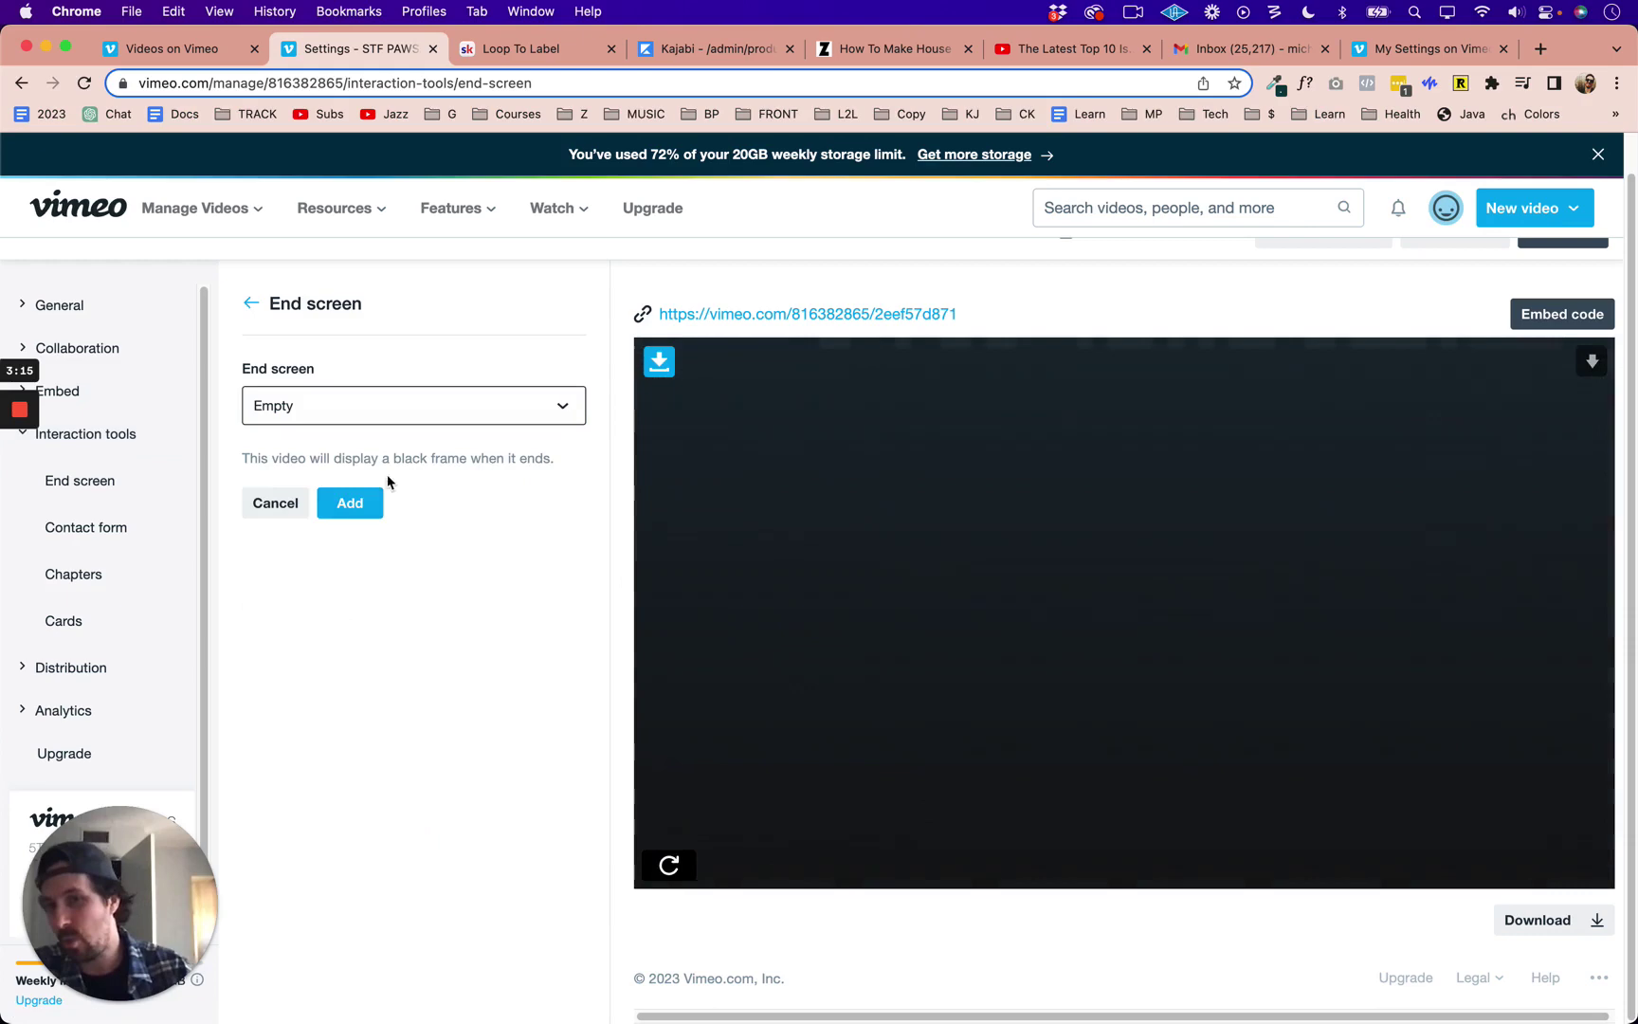
click(414, 410)
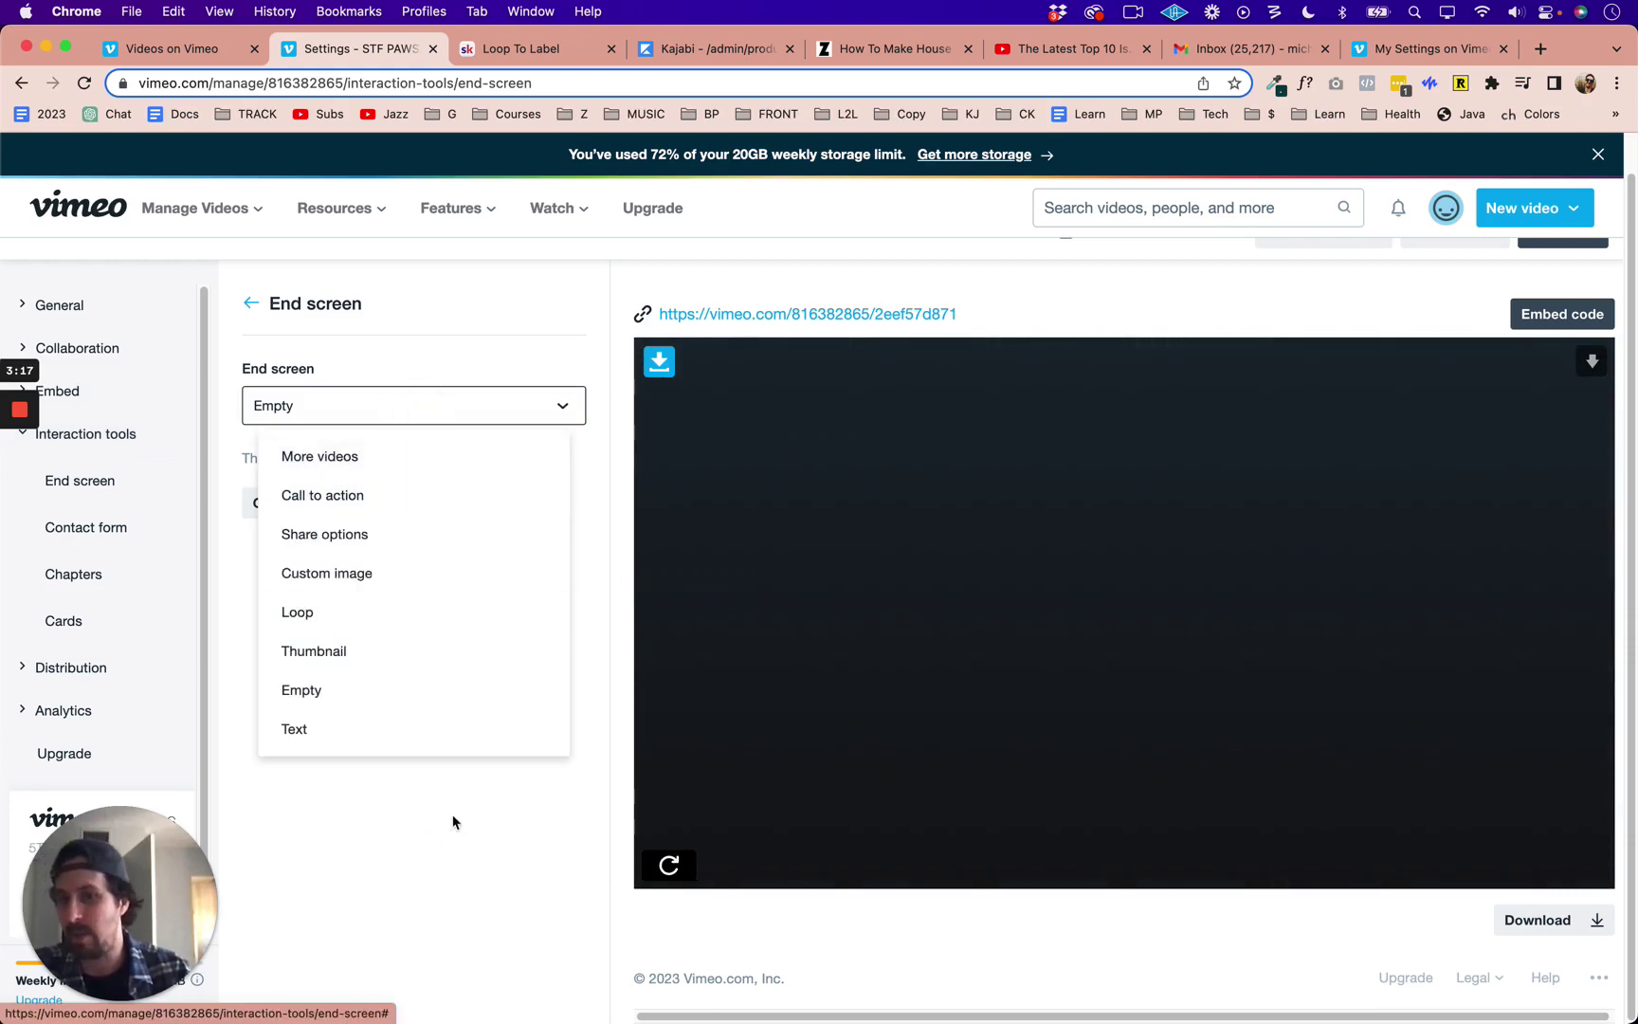
click(428, 840)
click(275, 503)
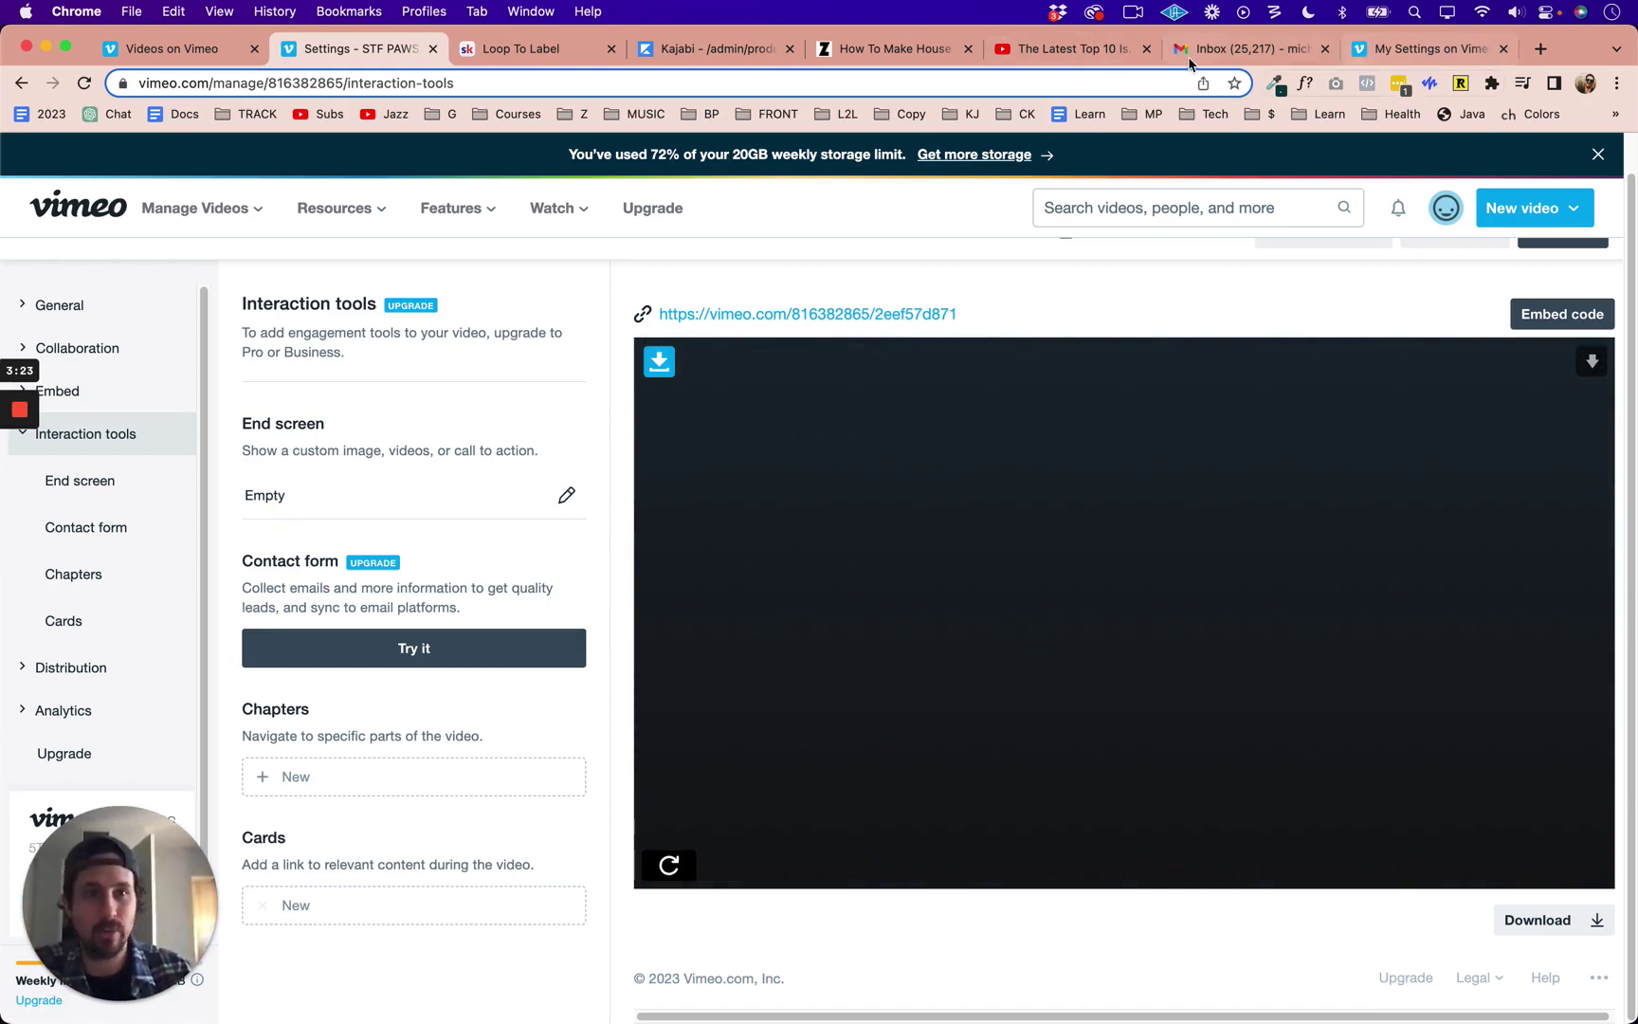
click(1427, 48)
Step: Review the Upload defaults: Skool 3 preset, Unlisted privacy, chosen-site embedding, source files not kept
scroll(1499, 537, up, 5)
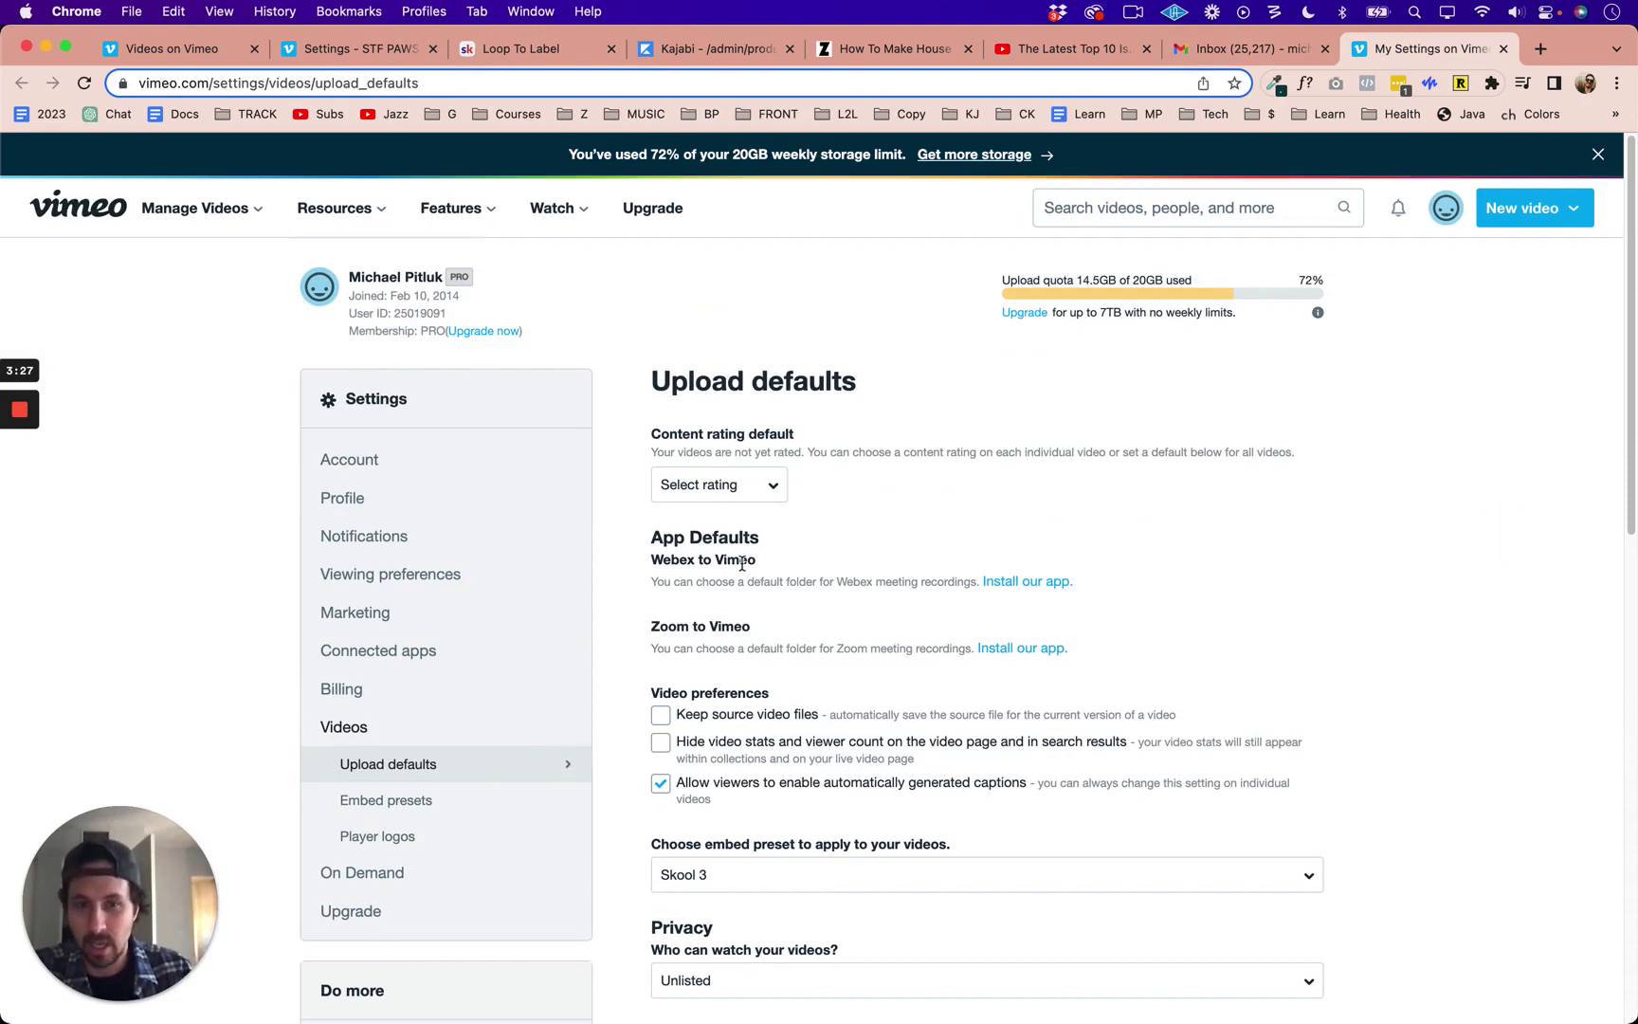
right_click(699, 560)
click(1210, 510)
scroll(1059, 633, down, 3)
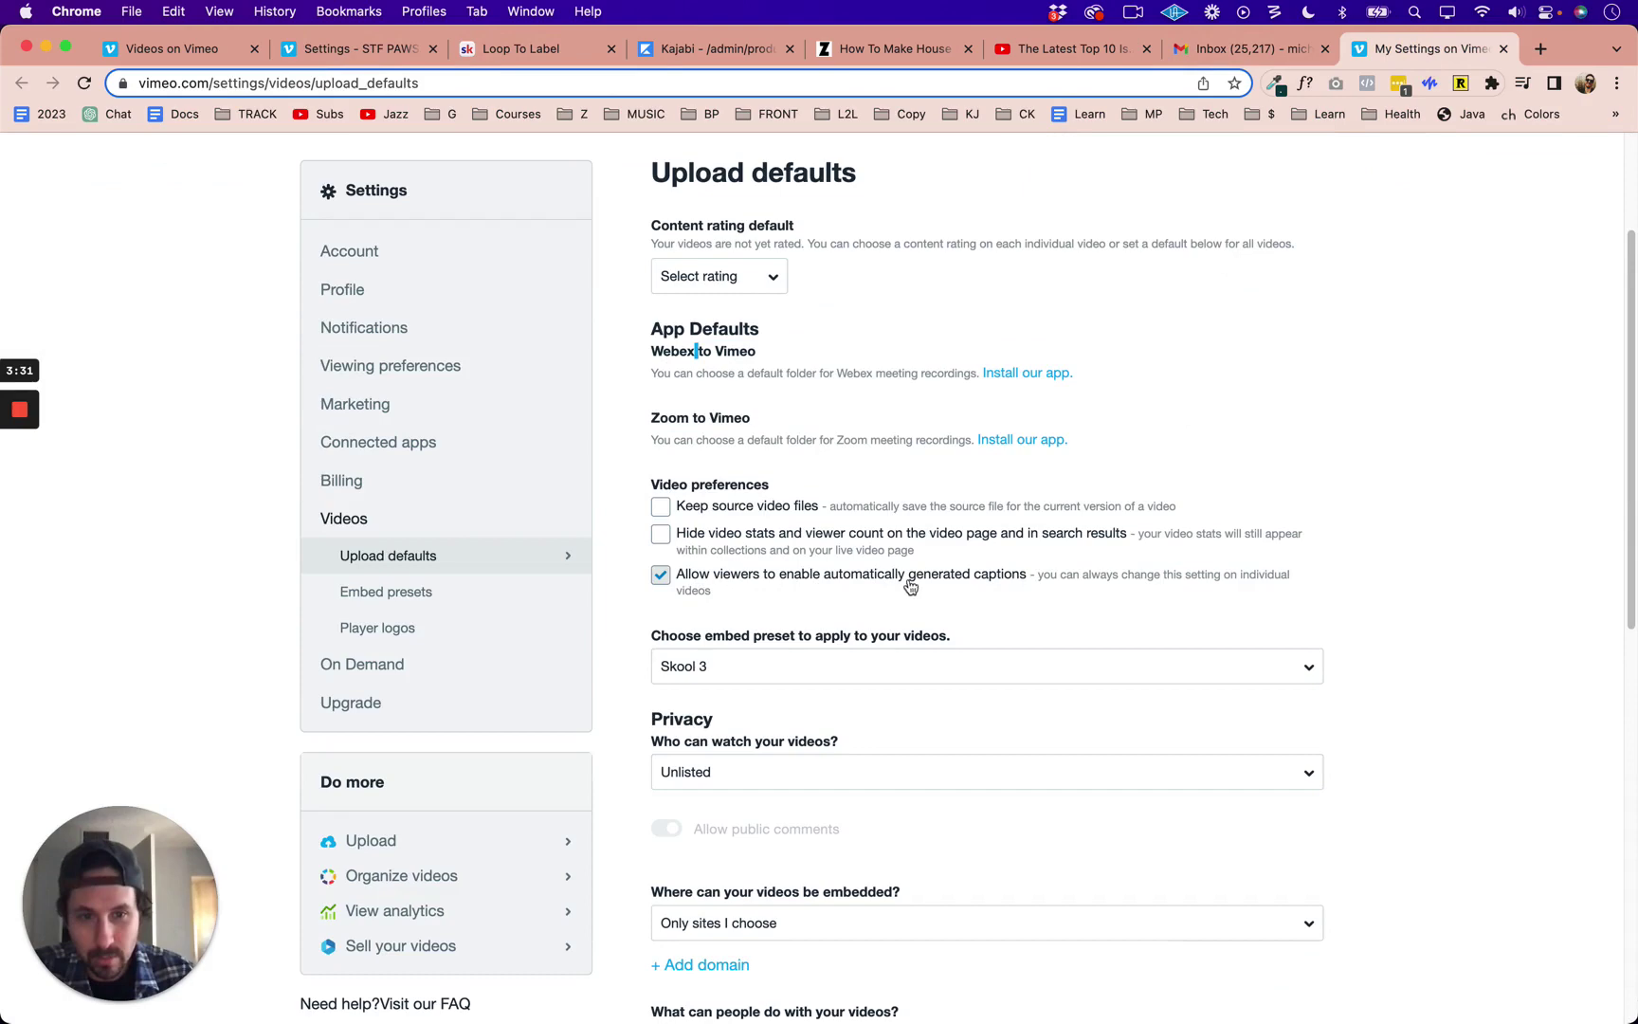
scroll(1532, 567, down, 3)
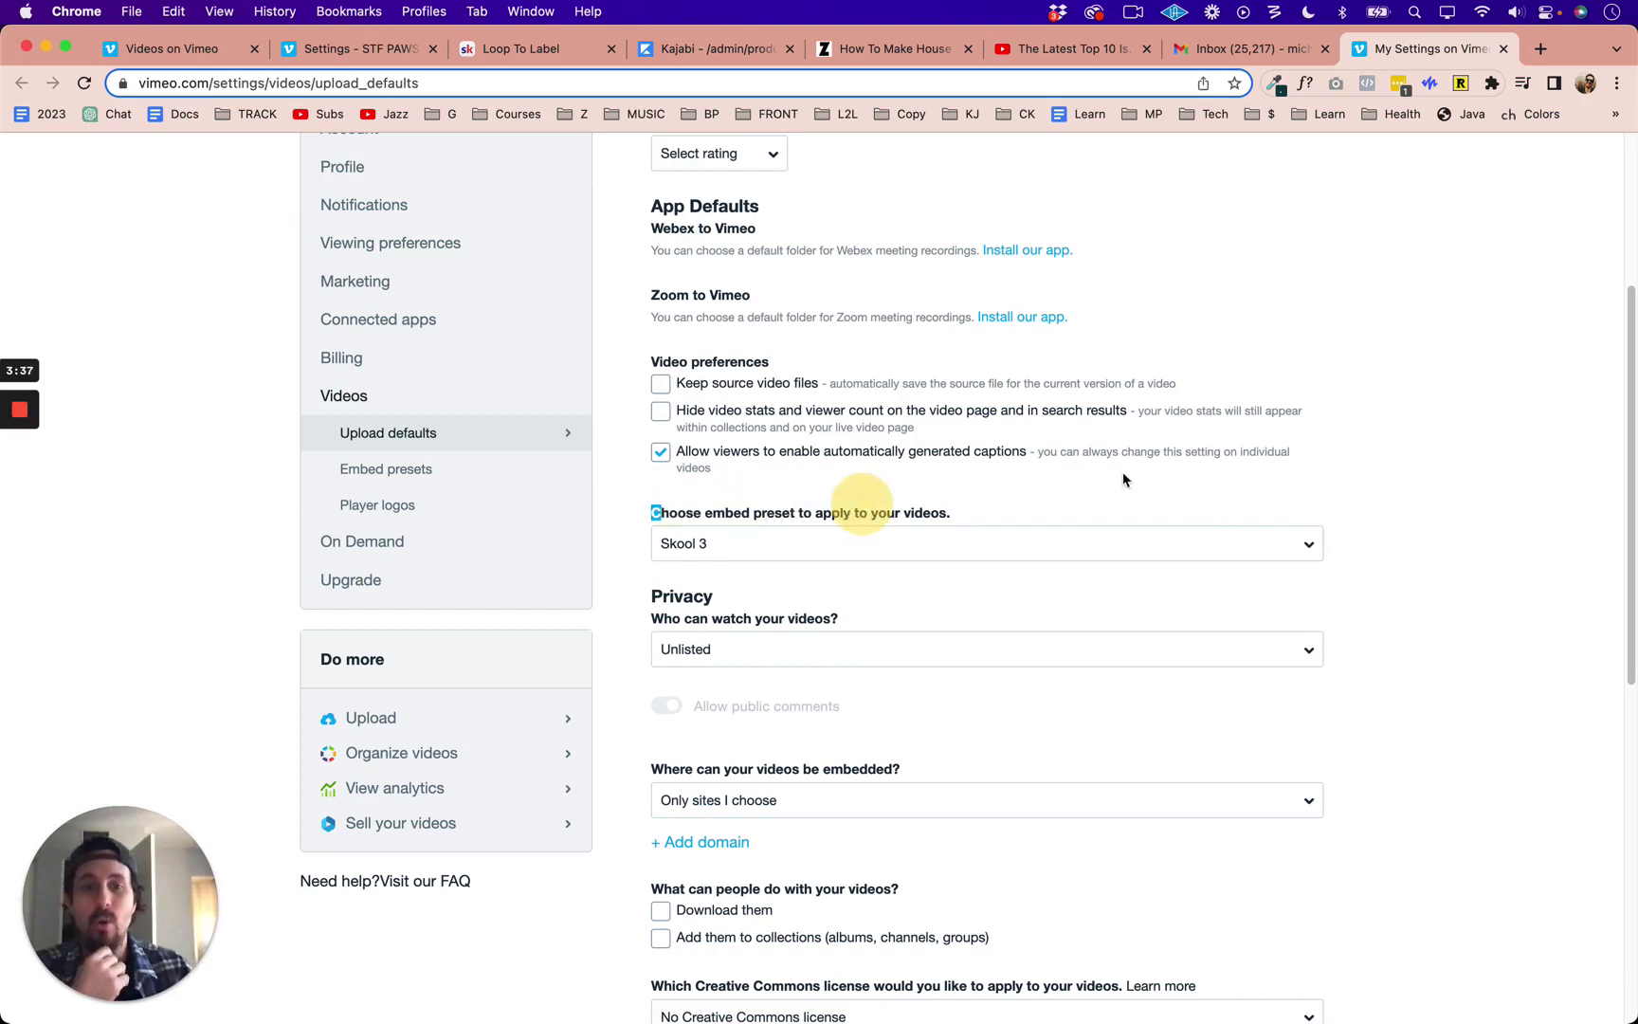
Step: Switch to the Clap video's settings and scroll through its Embed web options
click(343, 48)
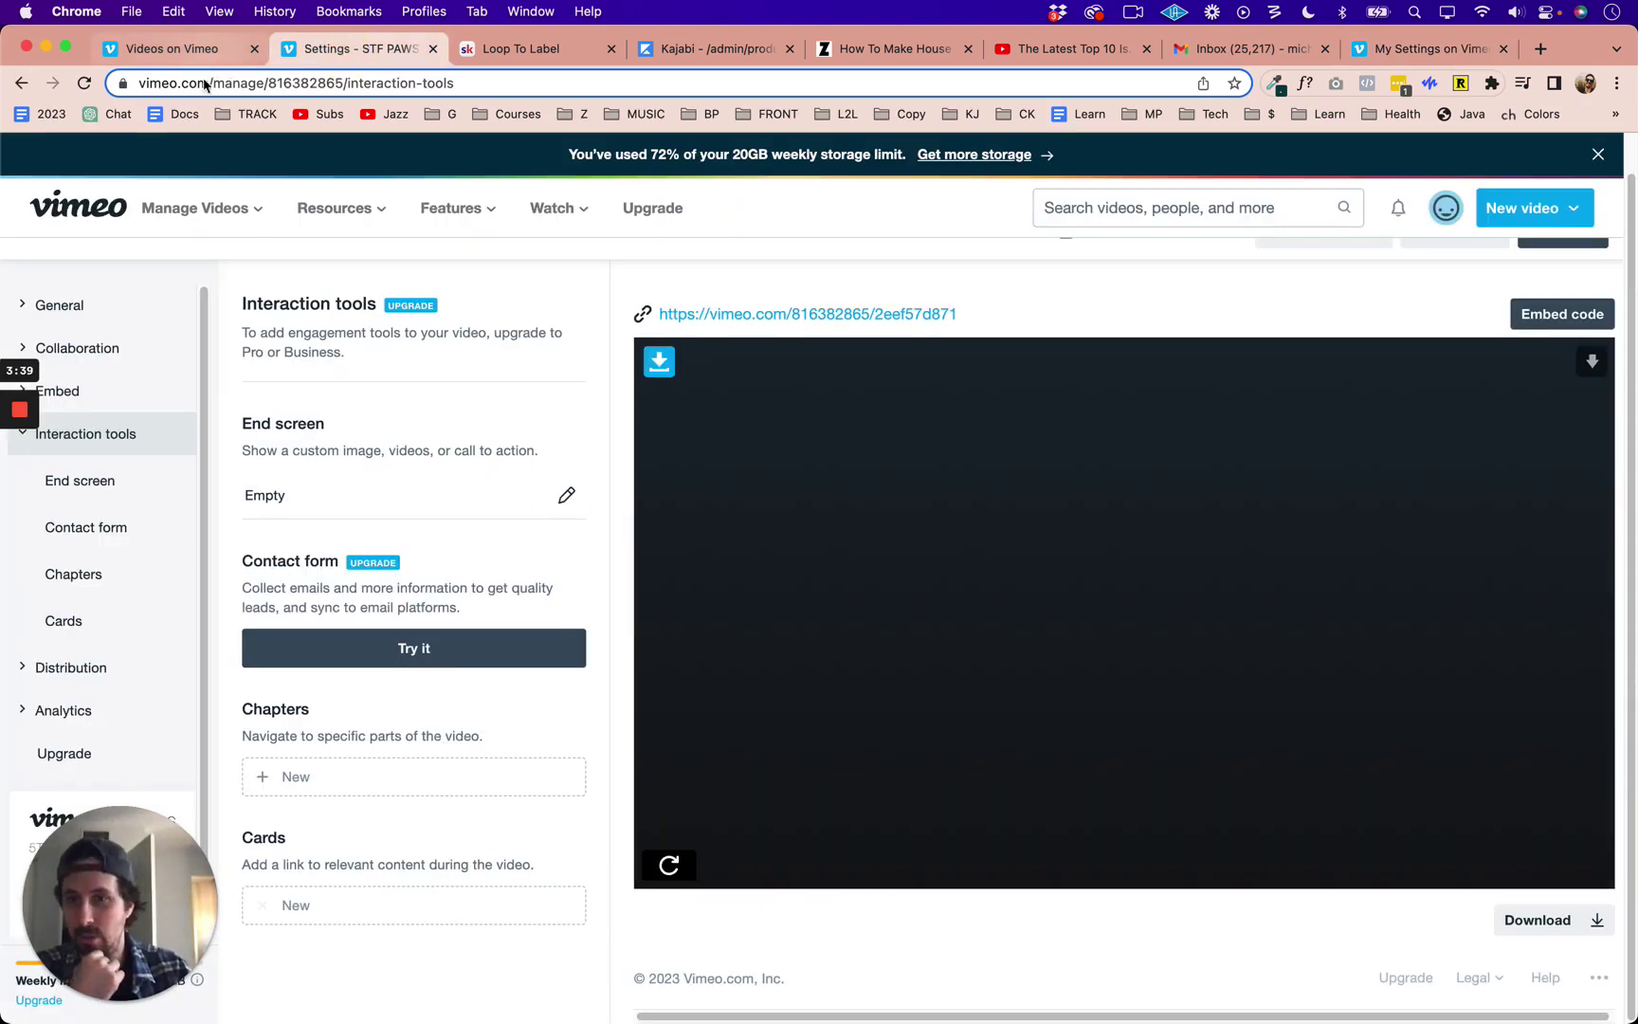
click(90, 397)
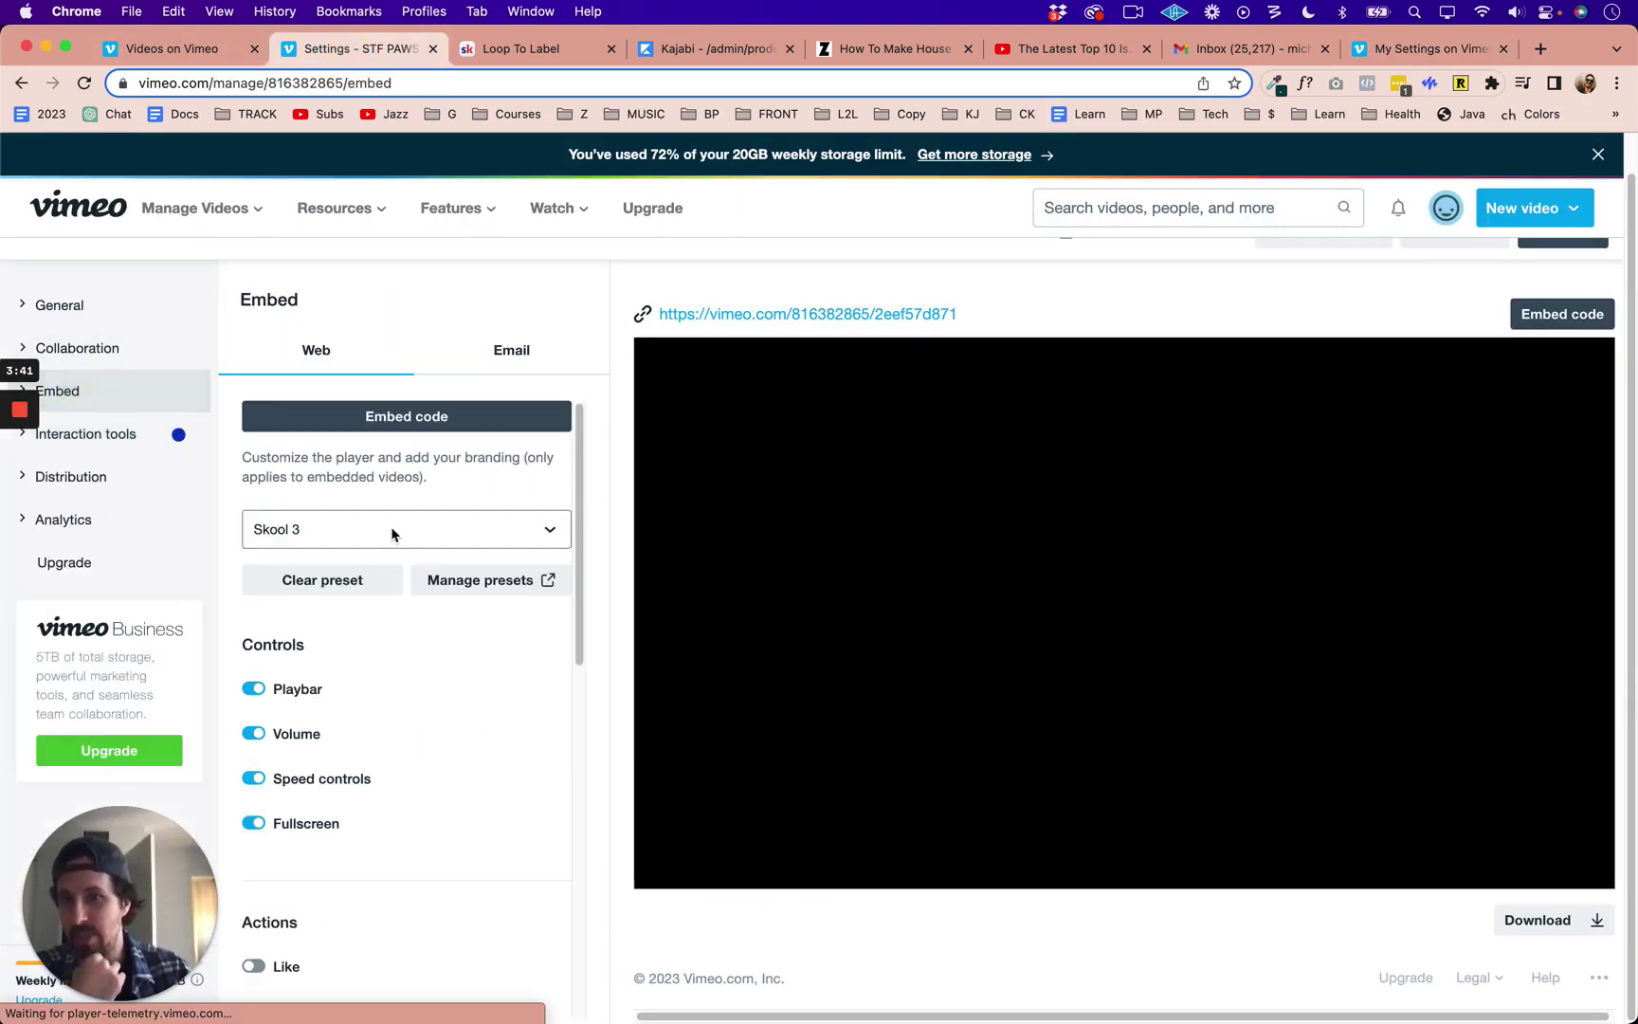
scroll(418, 733, down, 7)
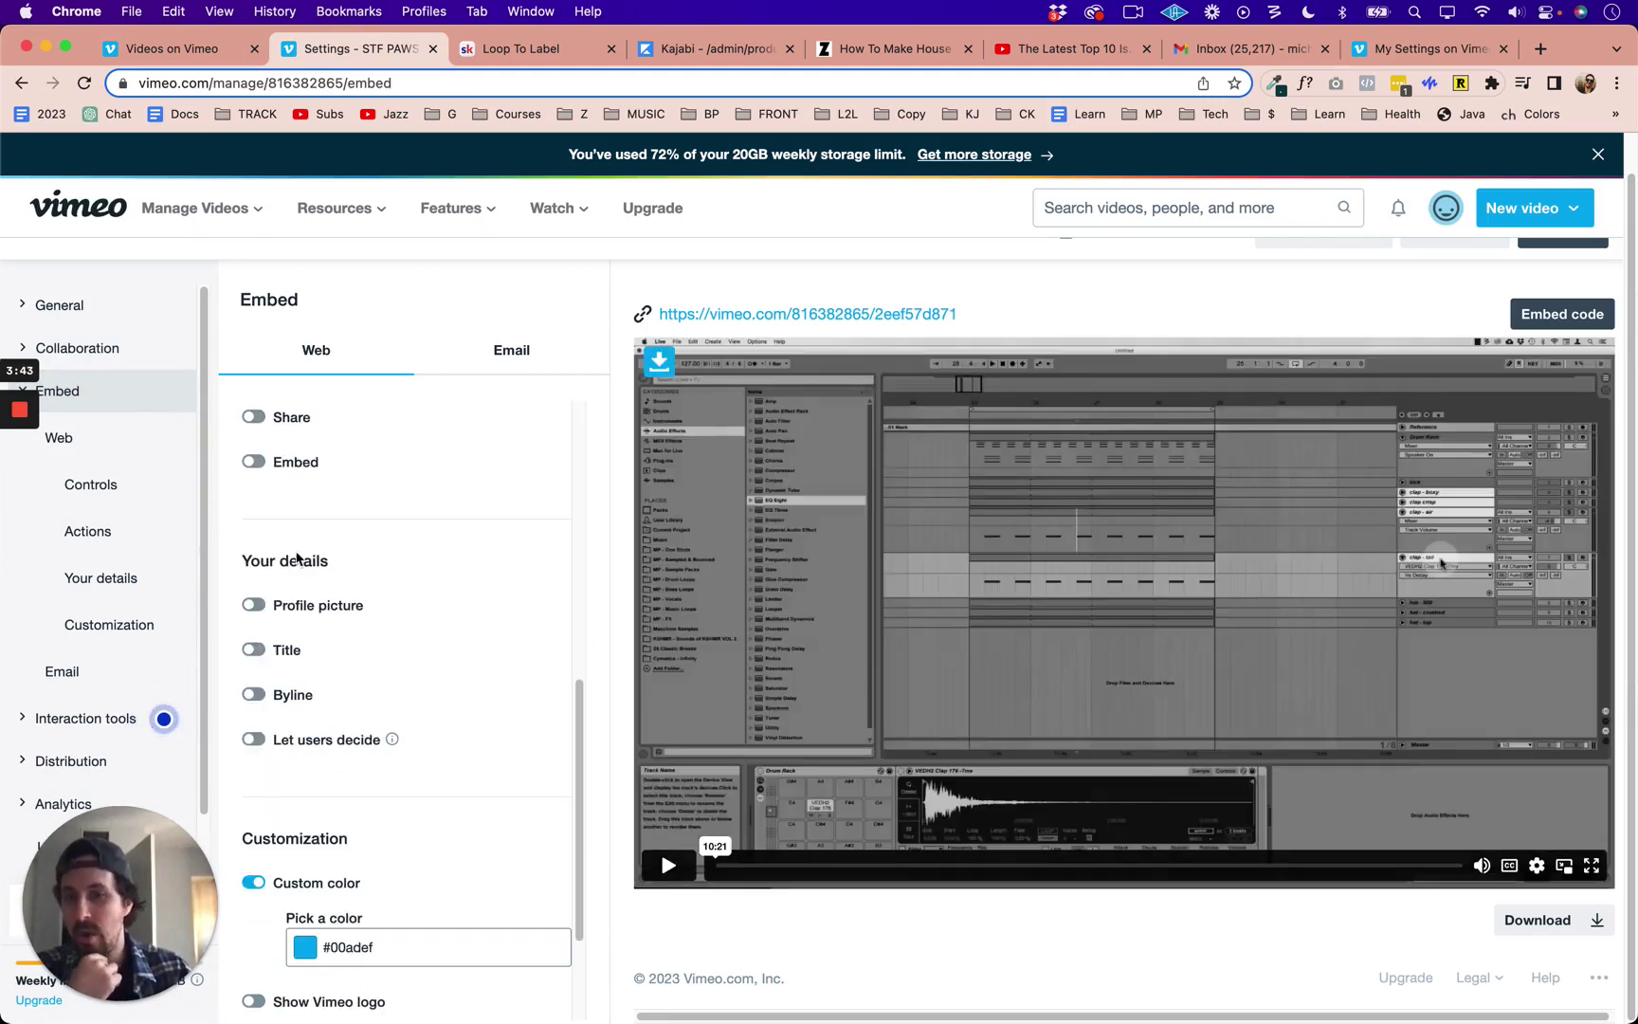
scroll(284, 758, down, 5)
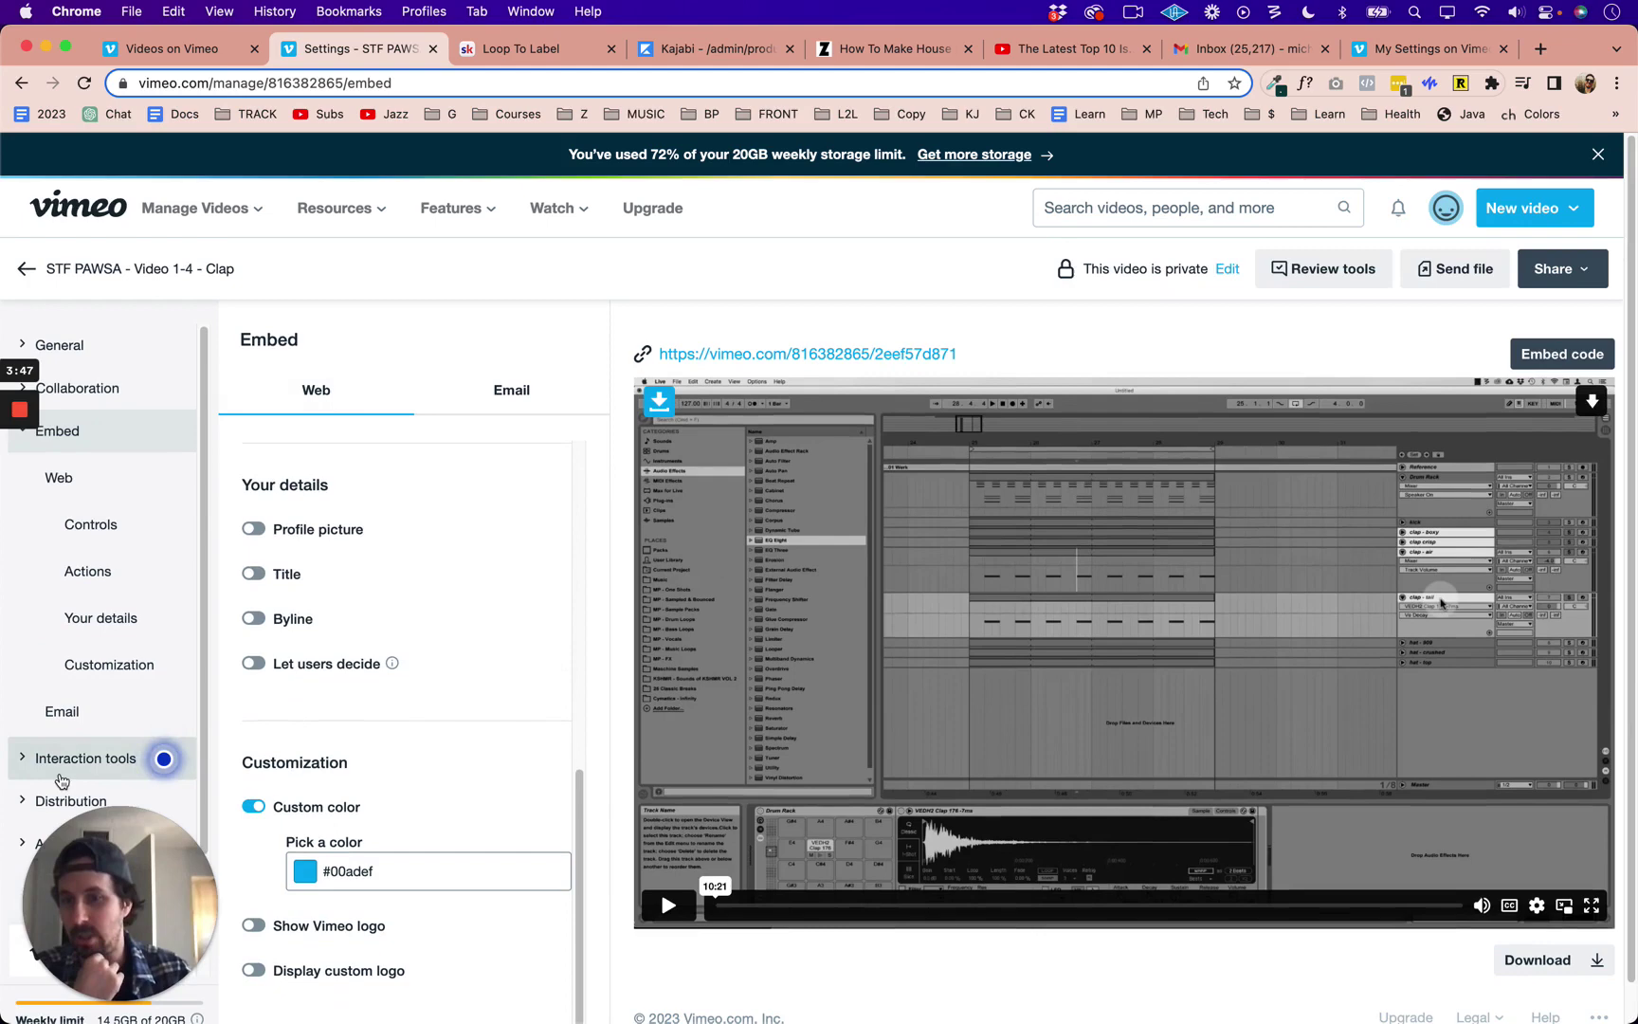
scroll(81, 701, down, 1)
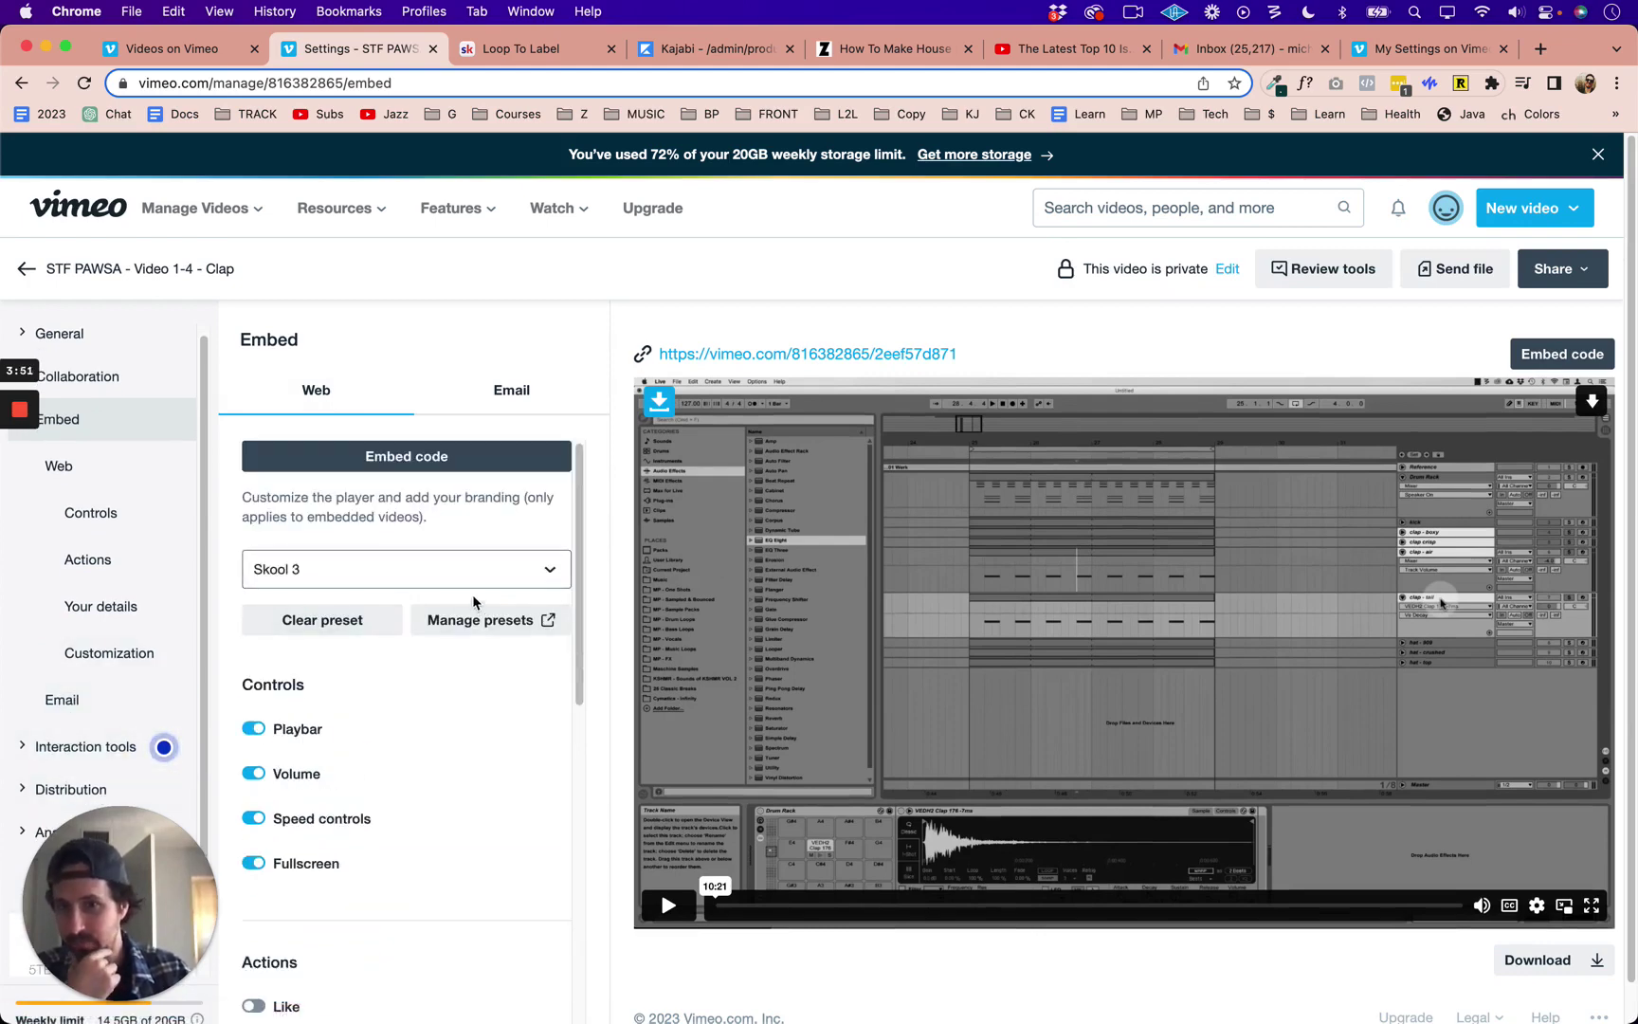
Step: Check the preset list, then clear the Skool 3 preset from the video's embed
click(320, 571)
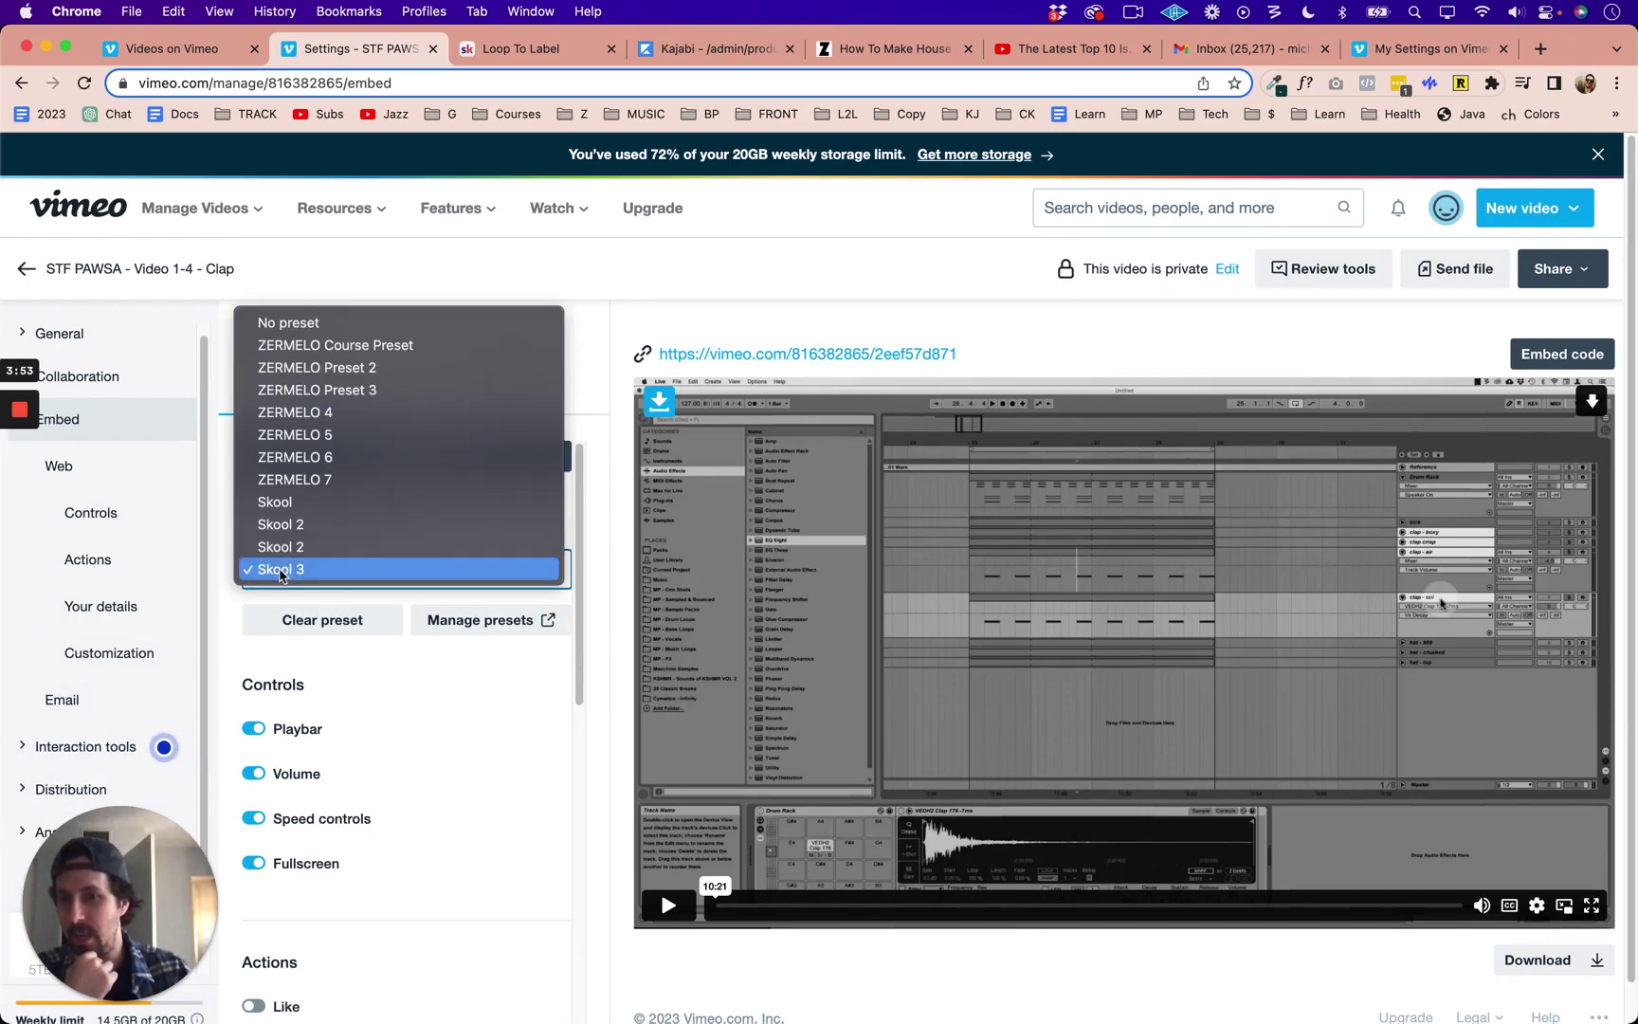
click(327, 629)
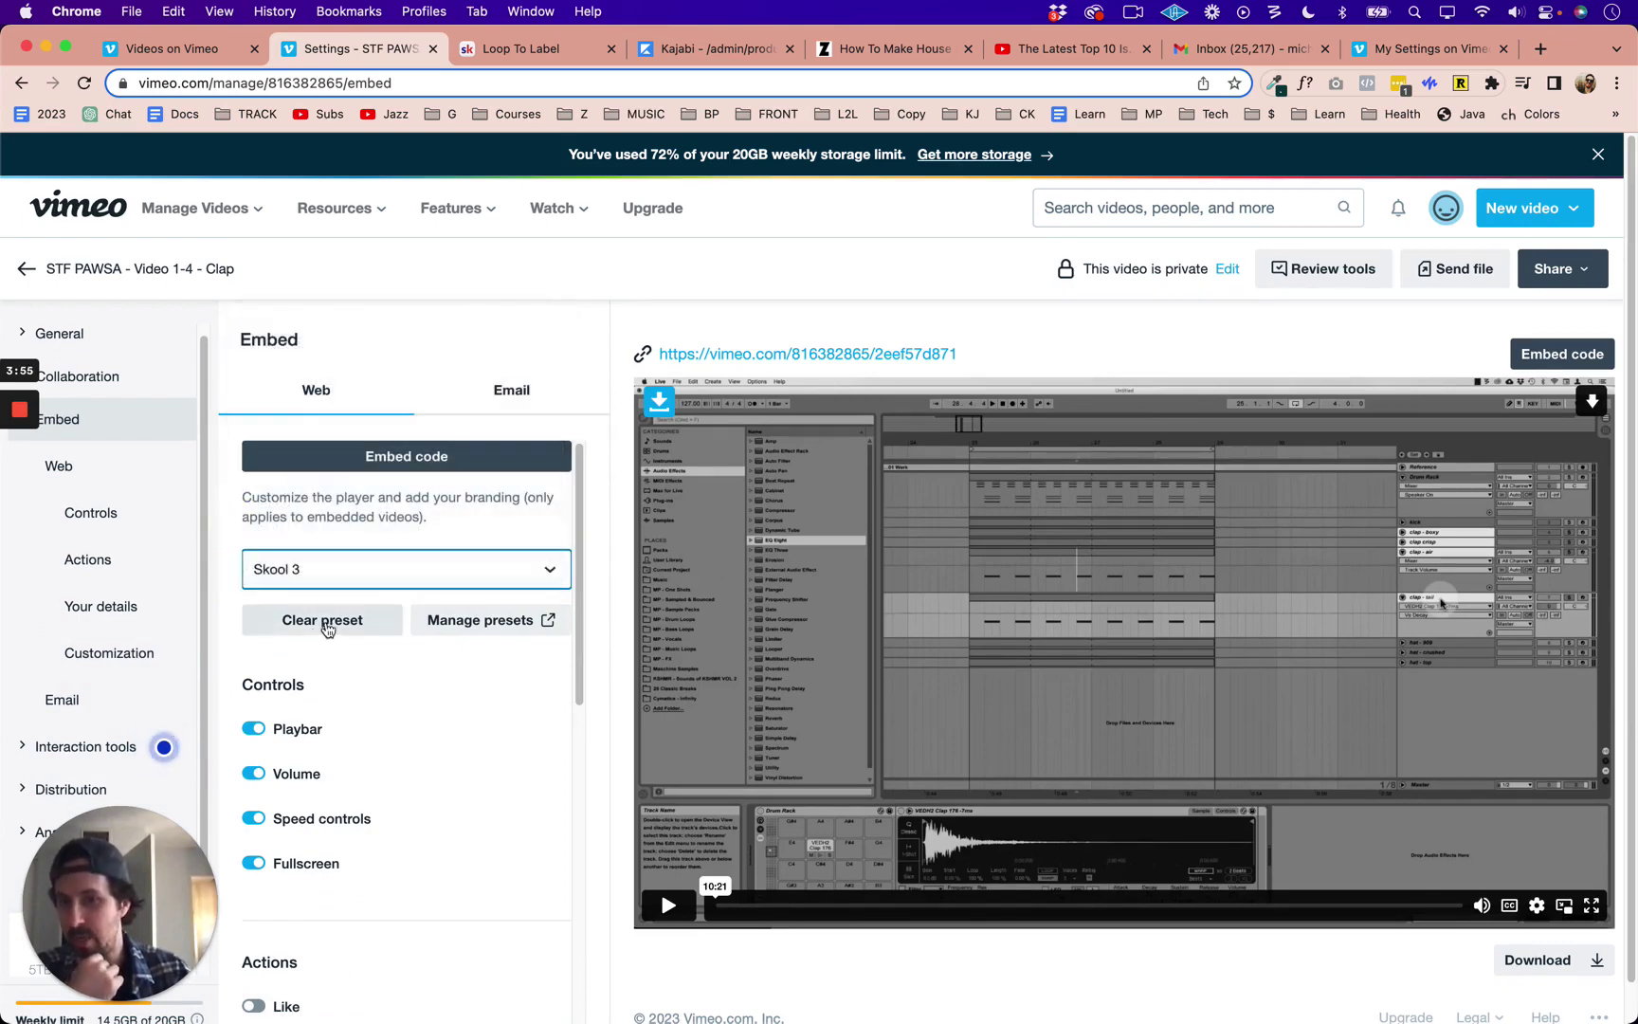
click(476, 567)
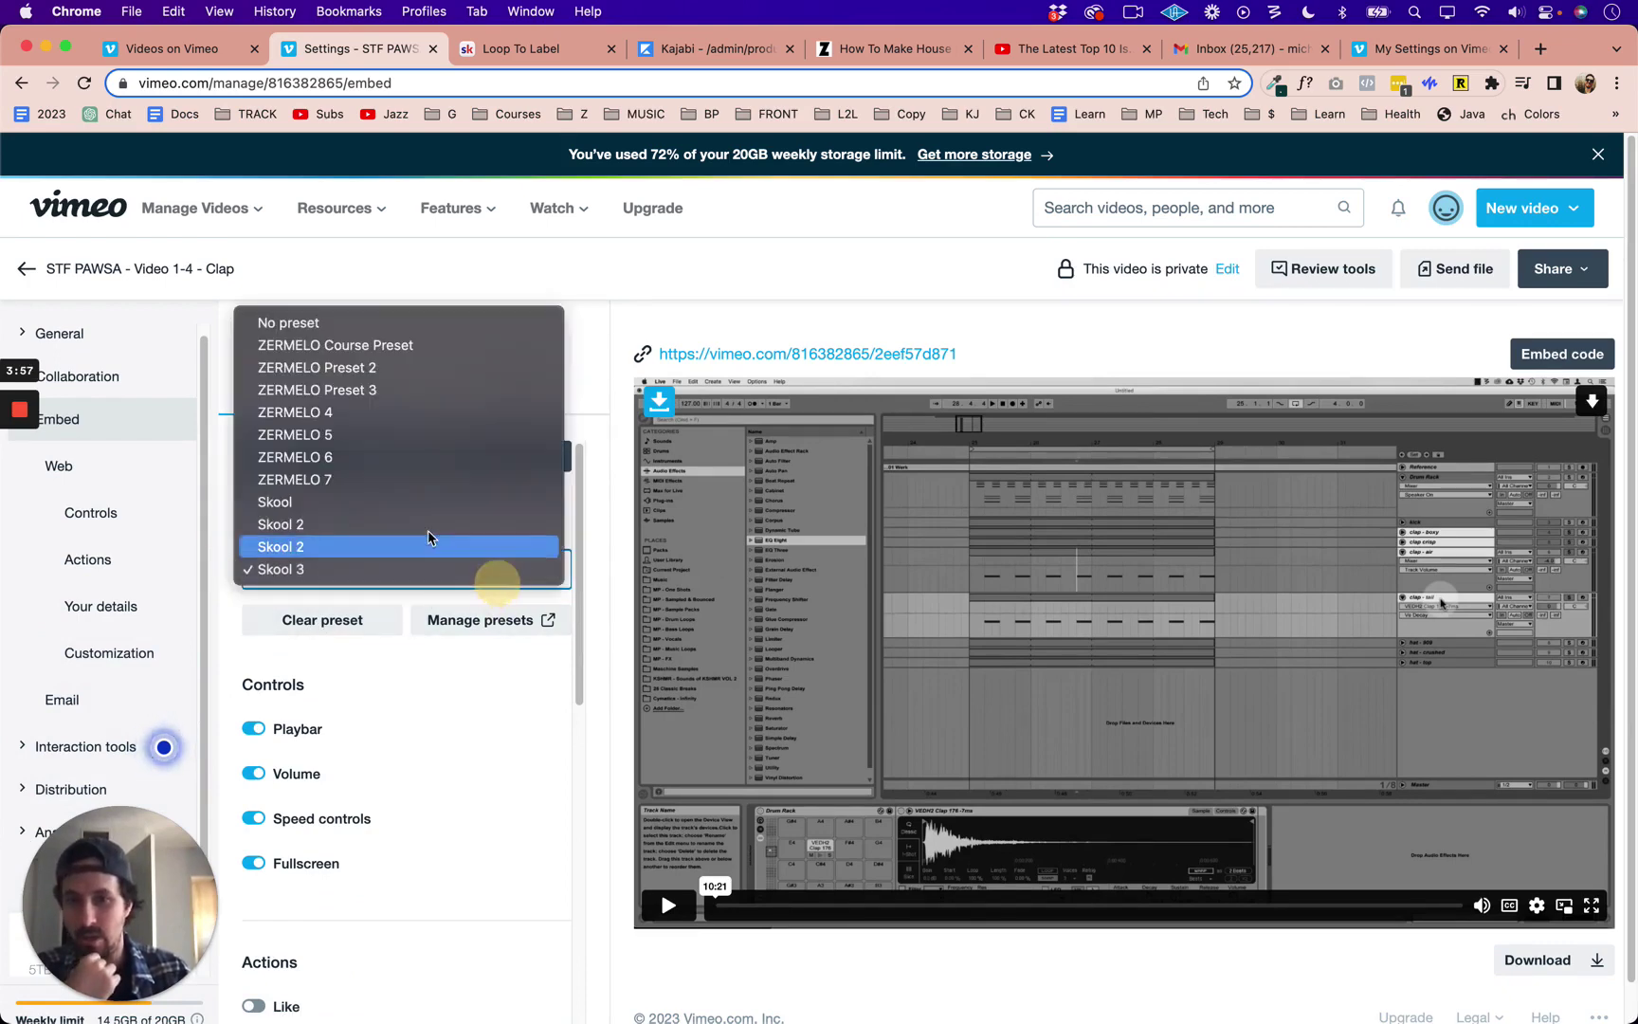
click(239, 546)
click(250, 730)
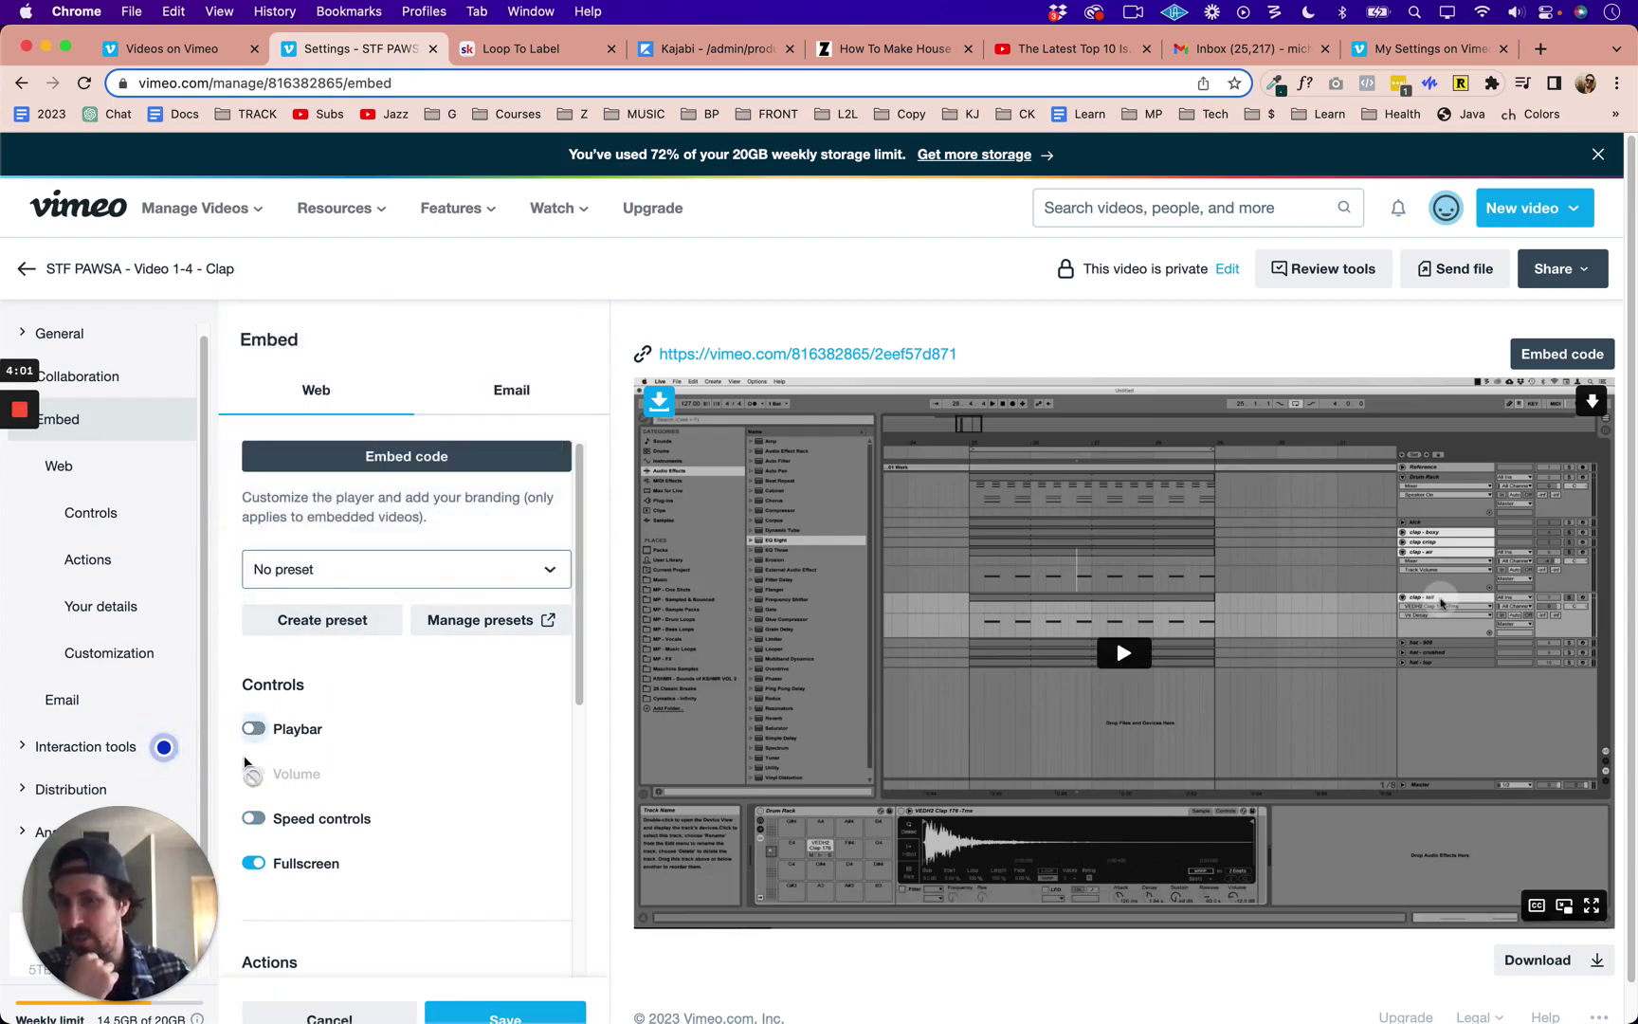
Step: Turn Playbar, Volume and Speed controls back on, reapply Skool 3, and save the embed settings
click(253, 728)
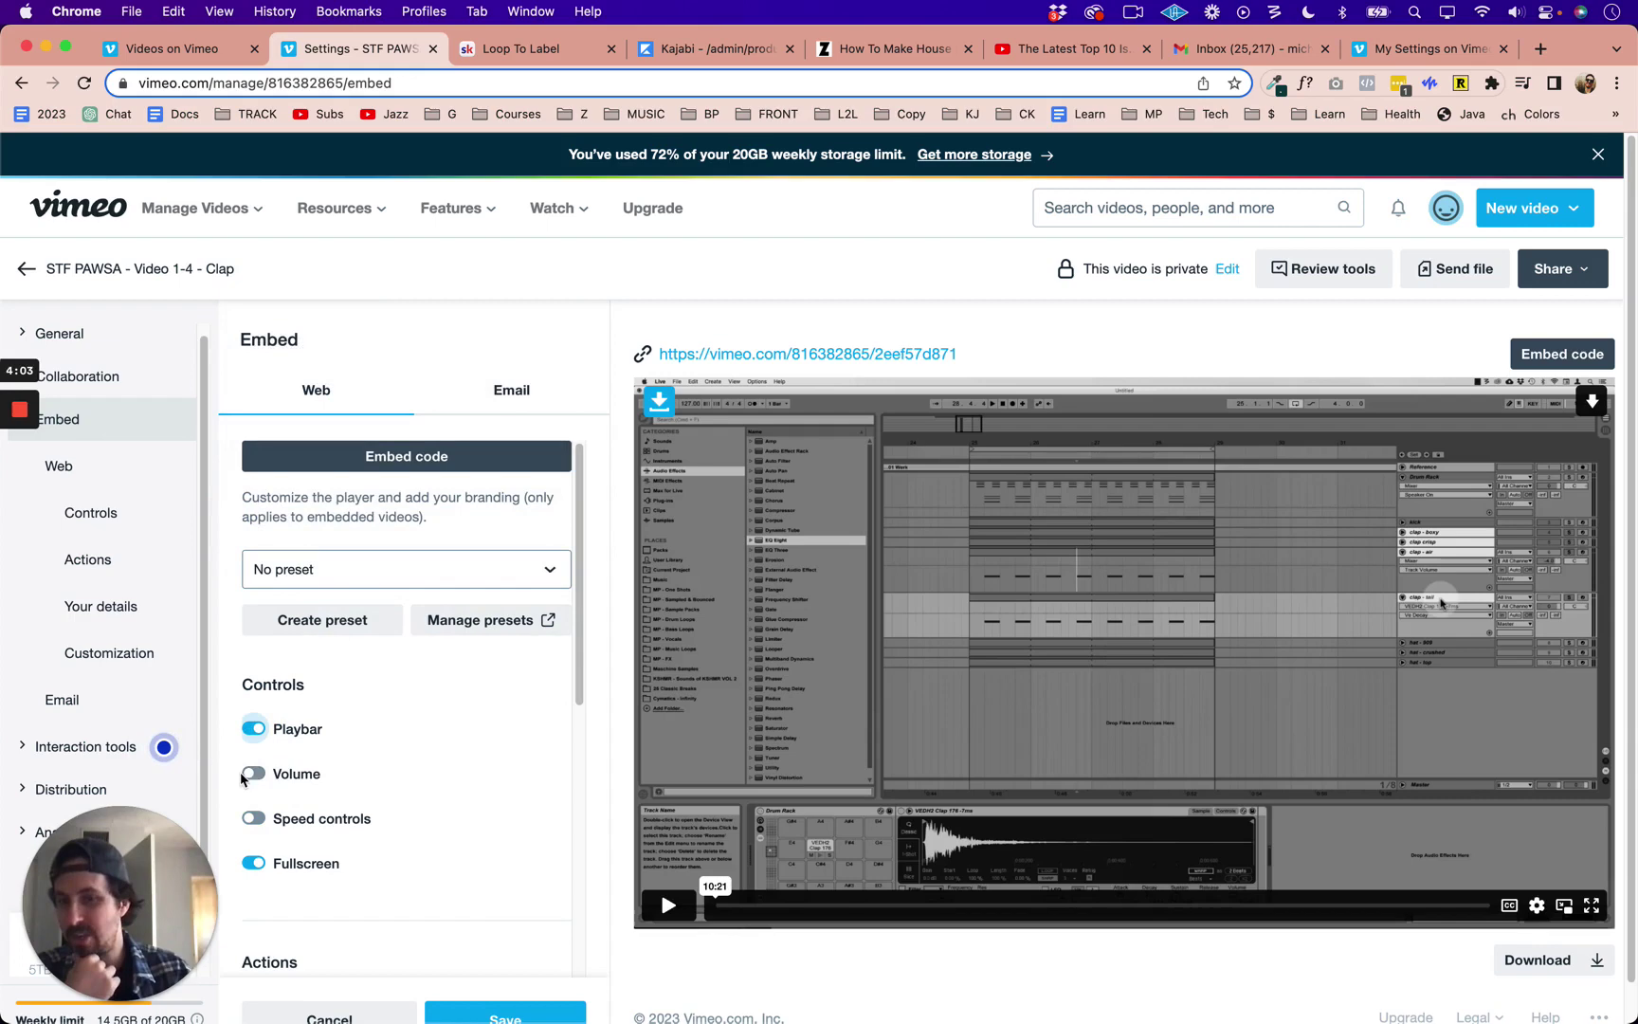
click(254, 773)
click(253, 819)
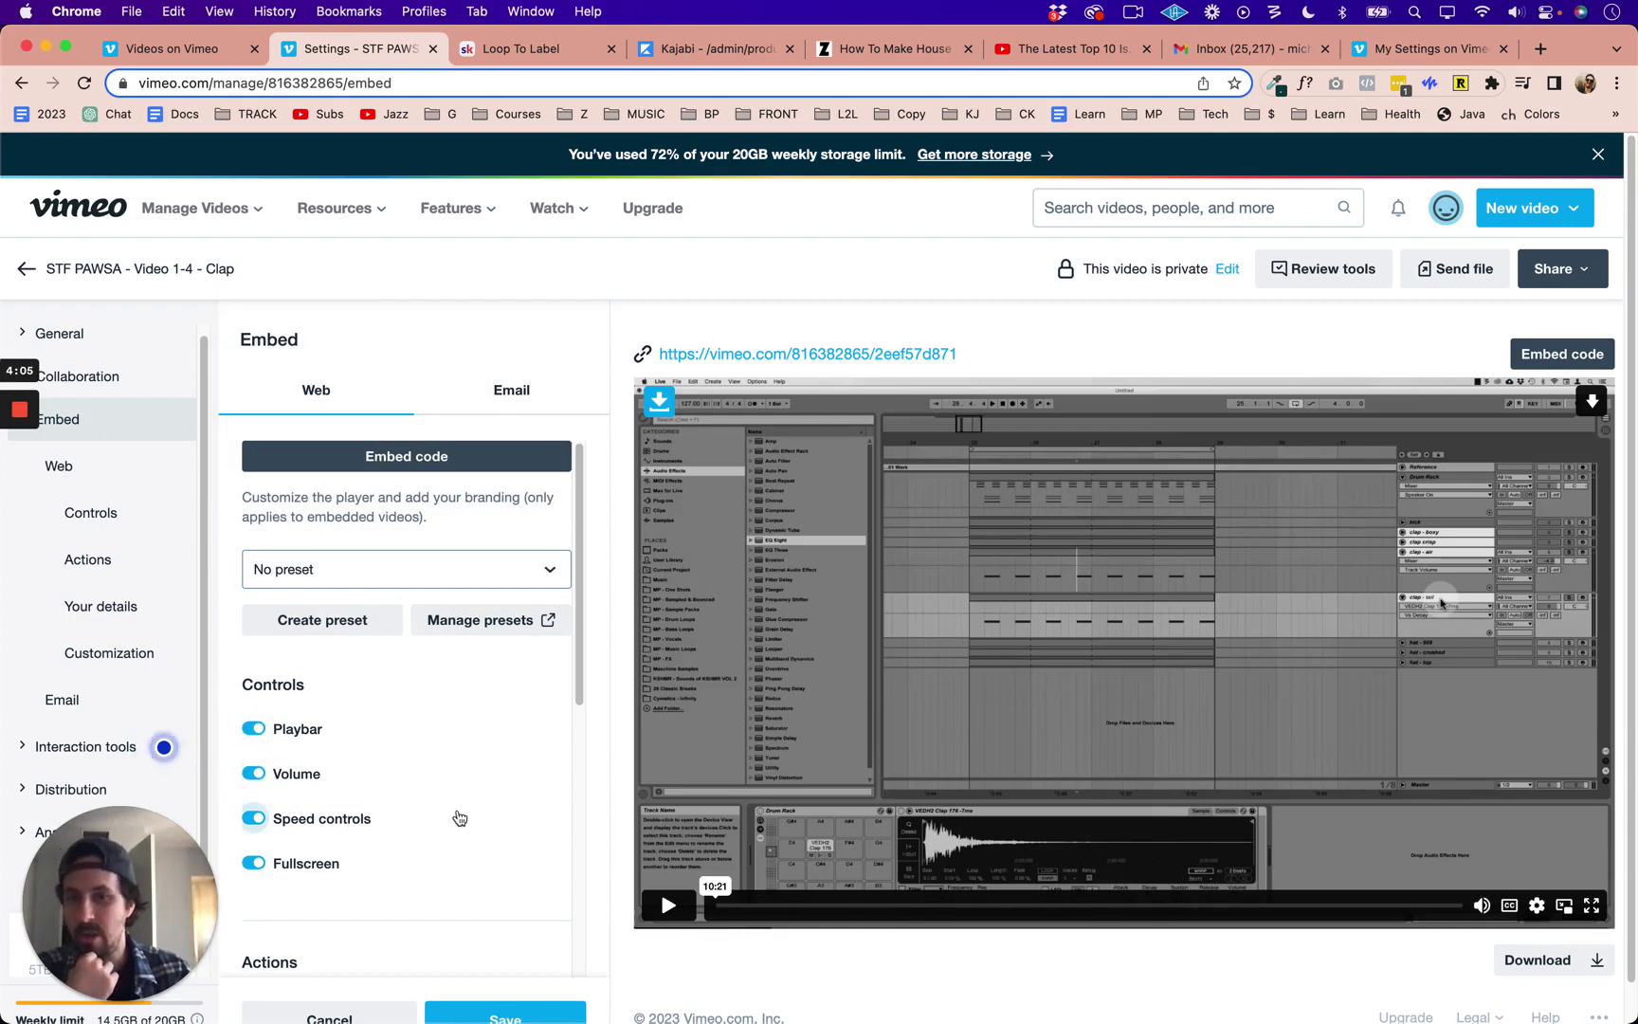
click(494, 567)
click(329, 827)
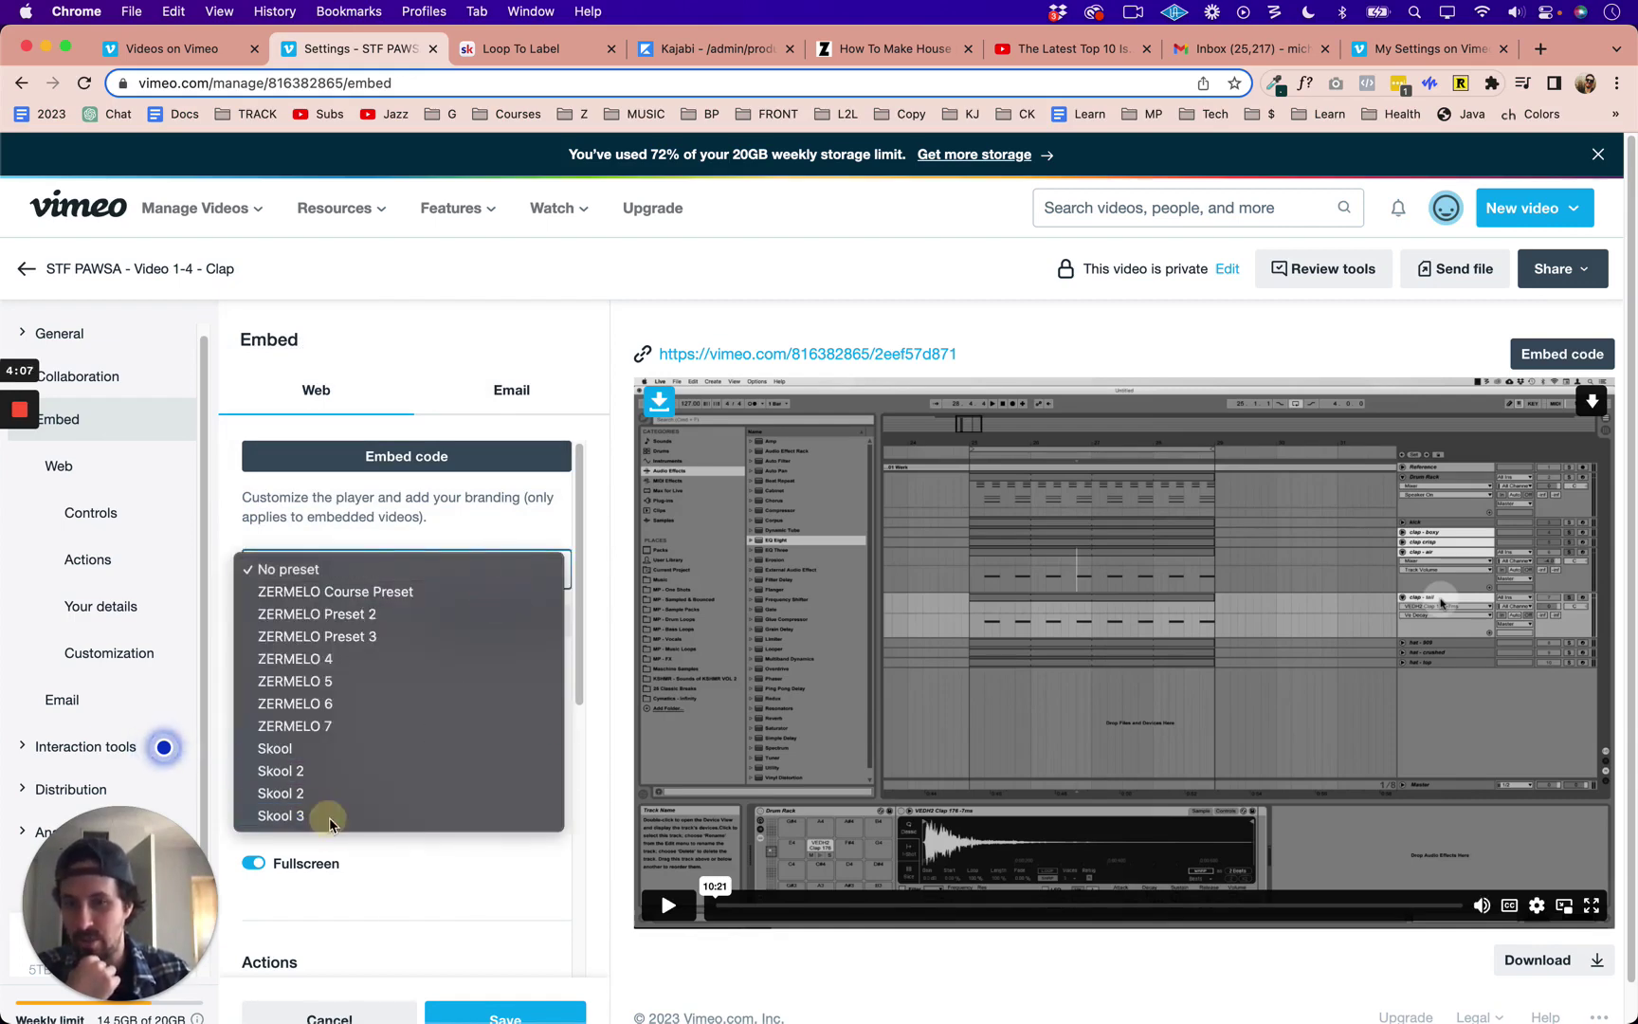
scroll(388, 735, down, 6)
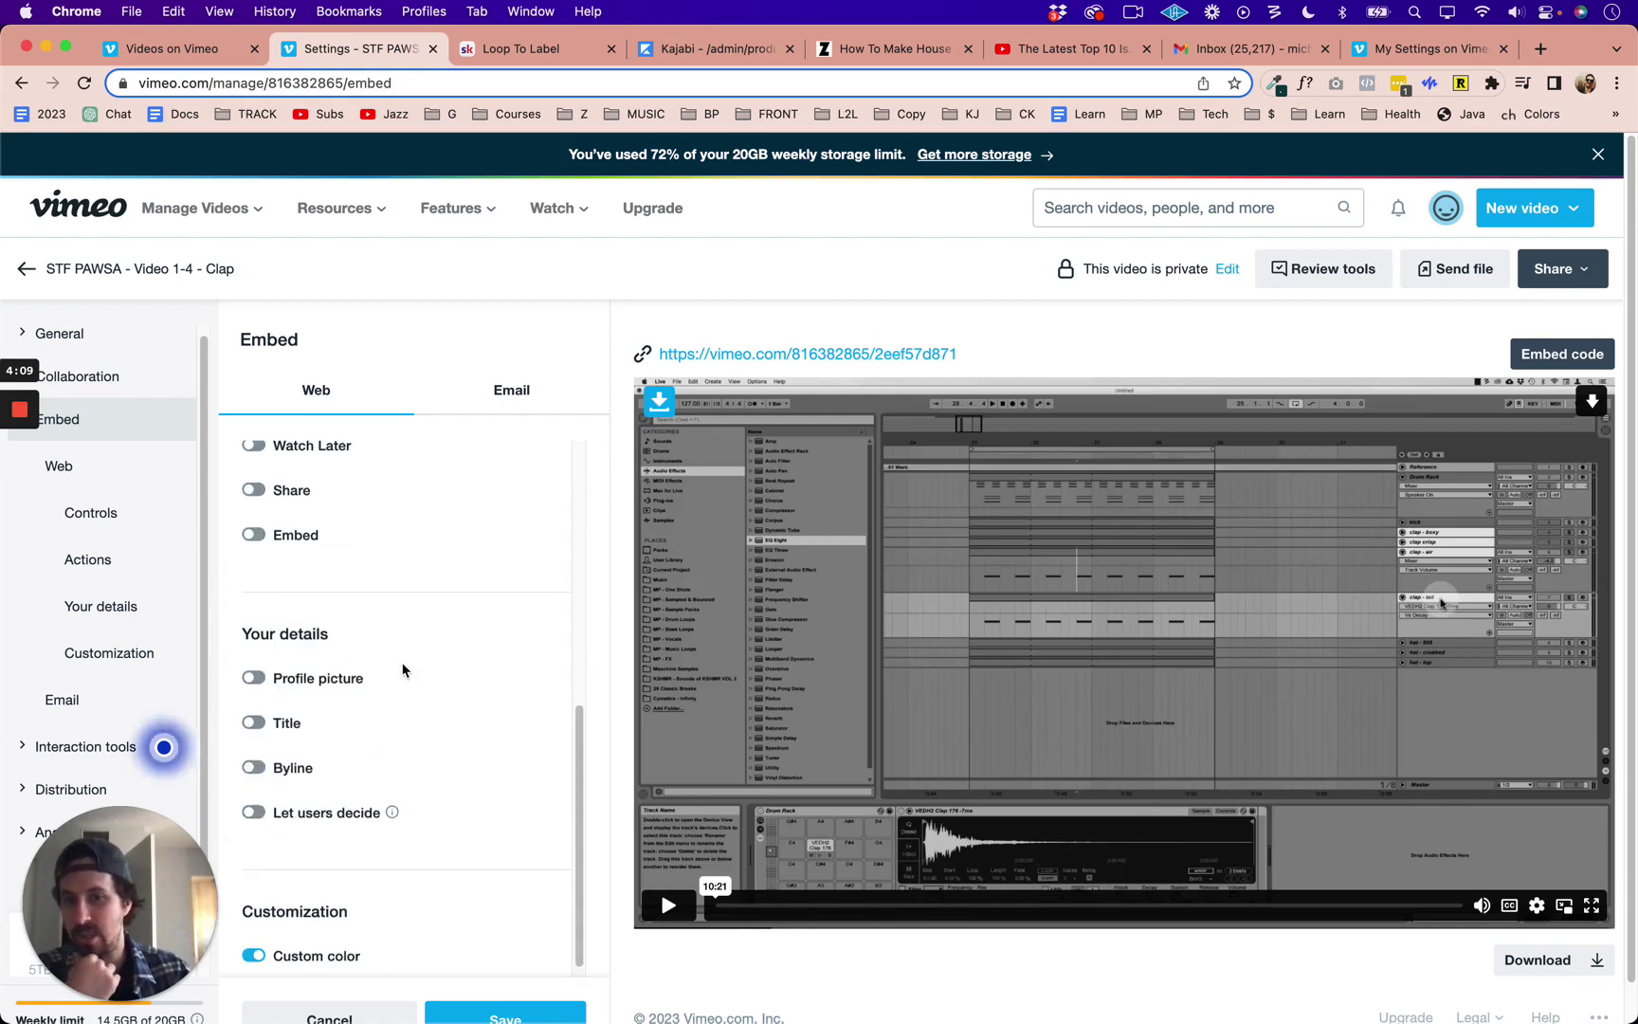
scroll(402, 669, up, 6)
scroll(498, 986, down, 1)
click(500, 984)
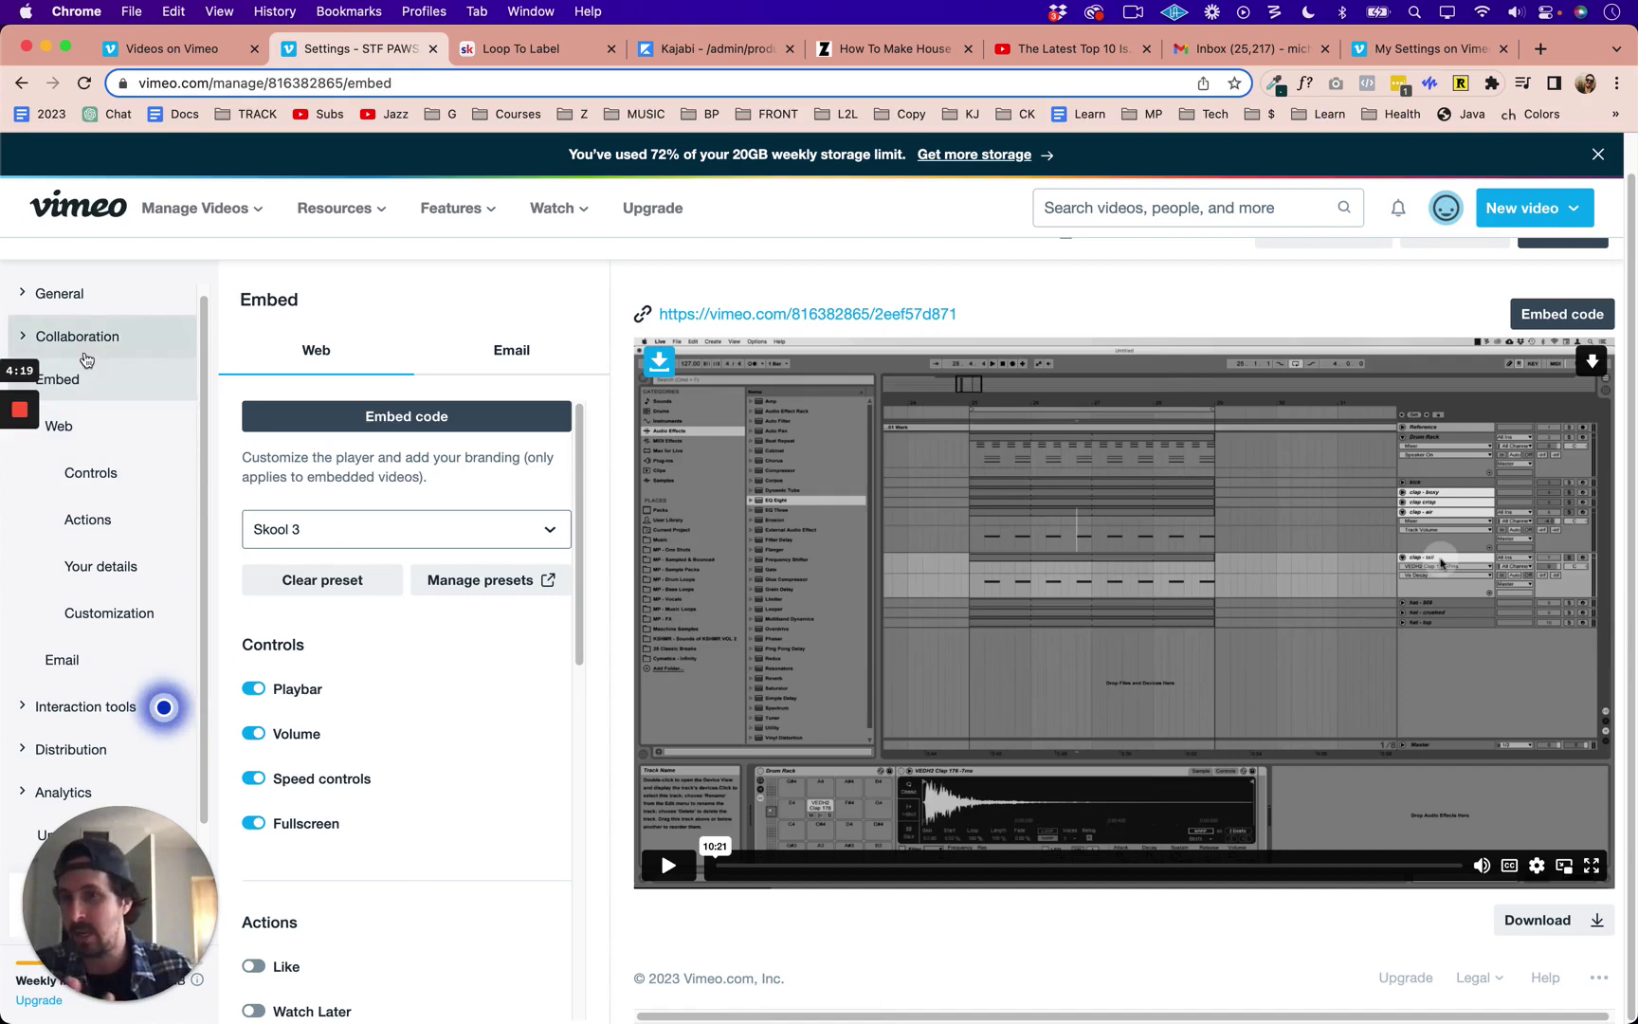
Step: Return to the account's upload defaults and highlight the Skool 3 embed preset setting
scroll(91, 332, up, 1)
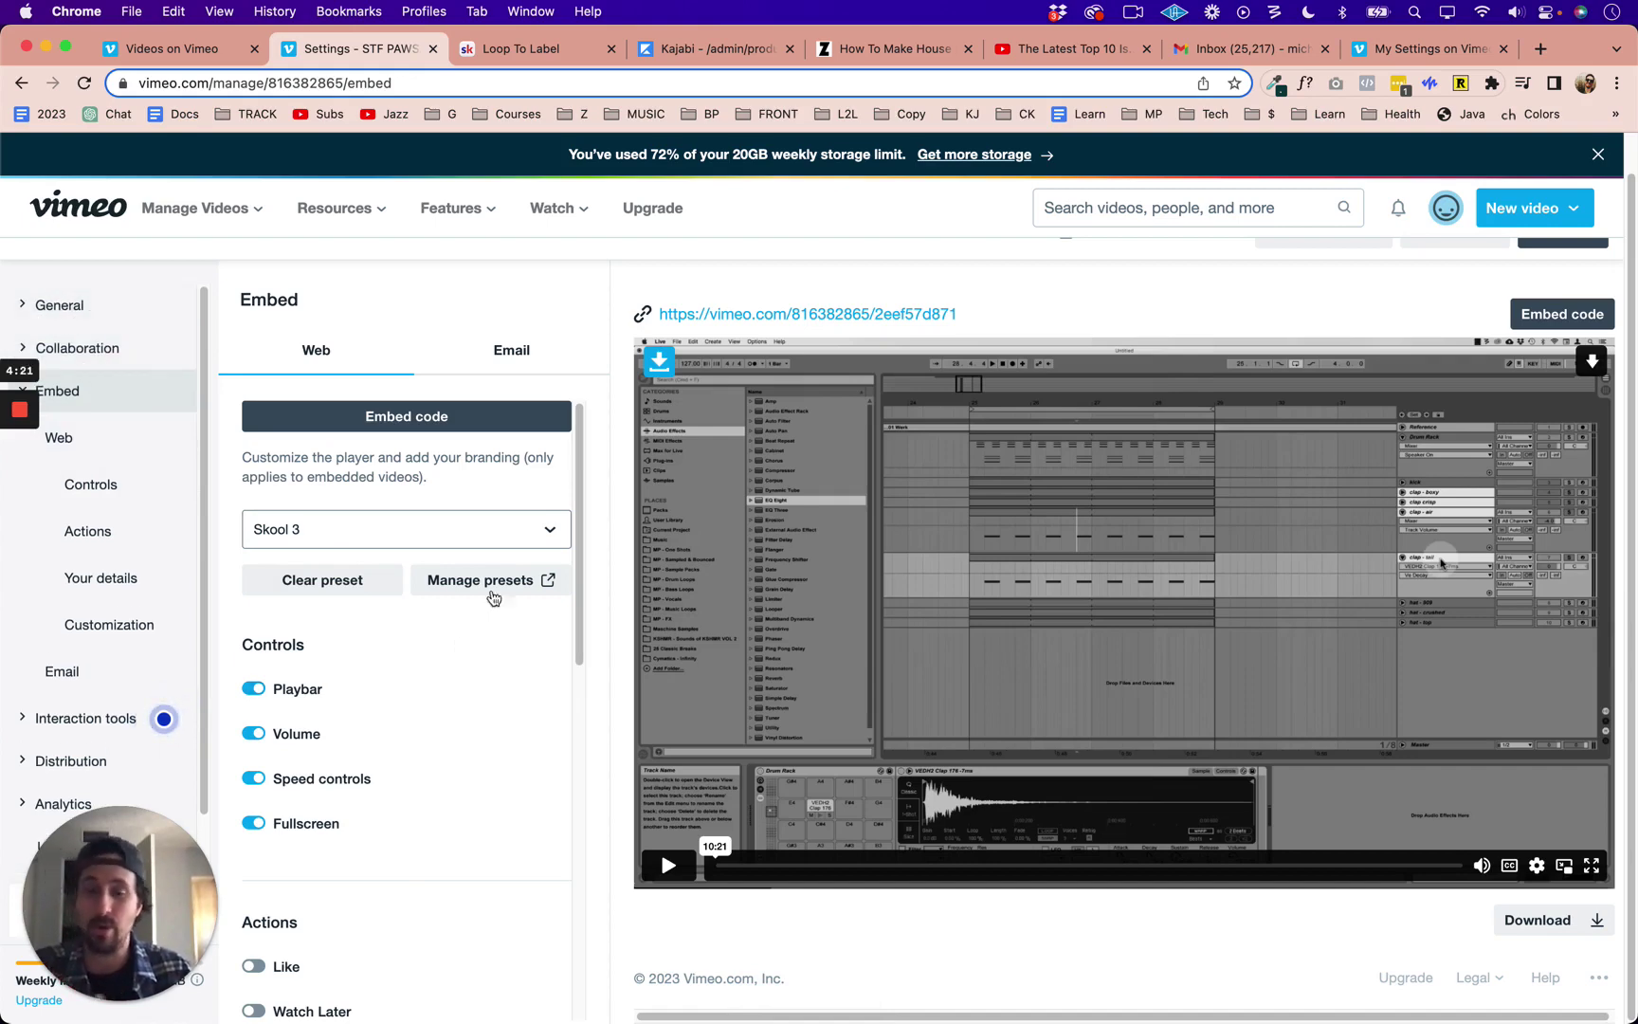
click(1401, 52)
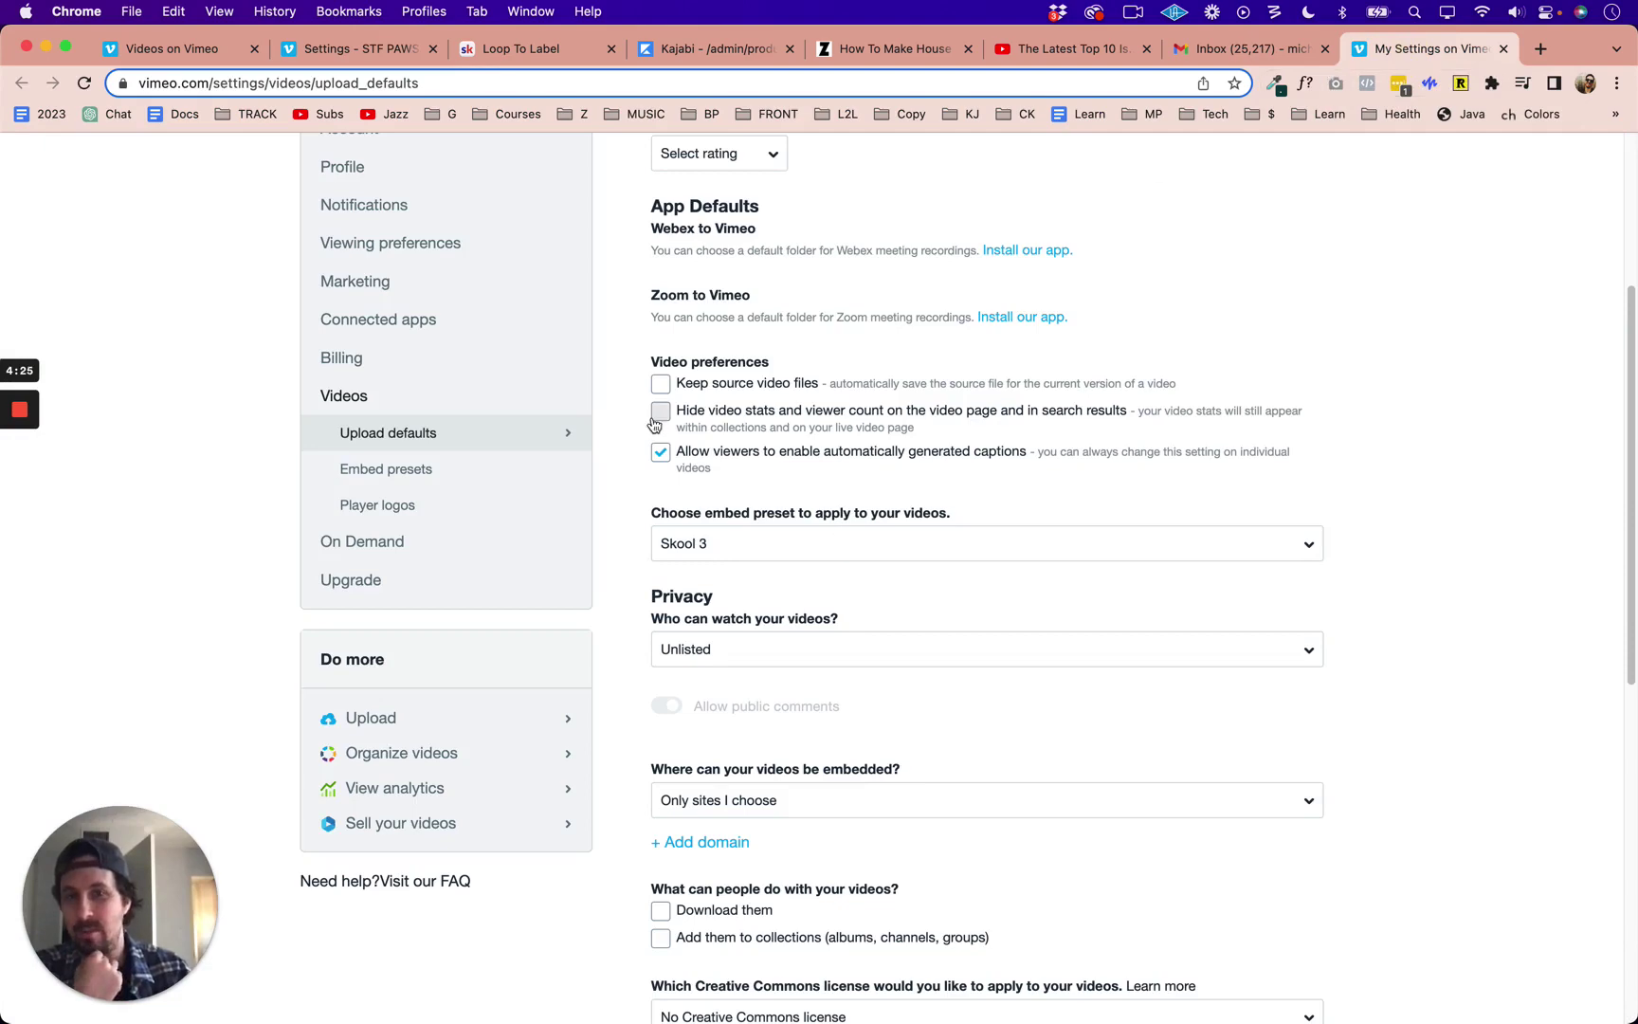
scroll(494, 476, up, 5)
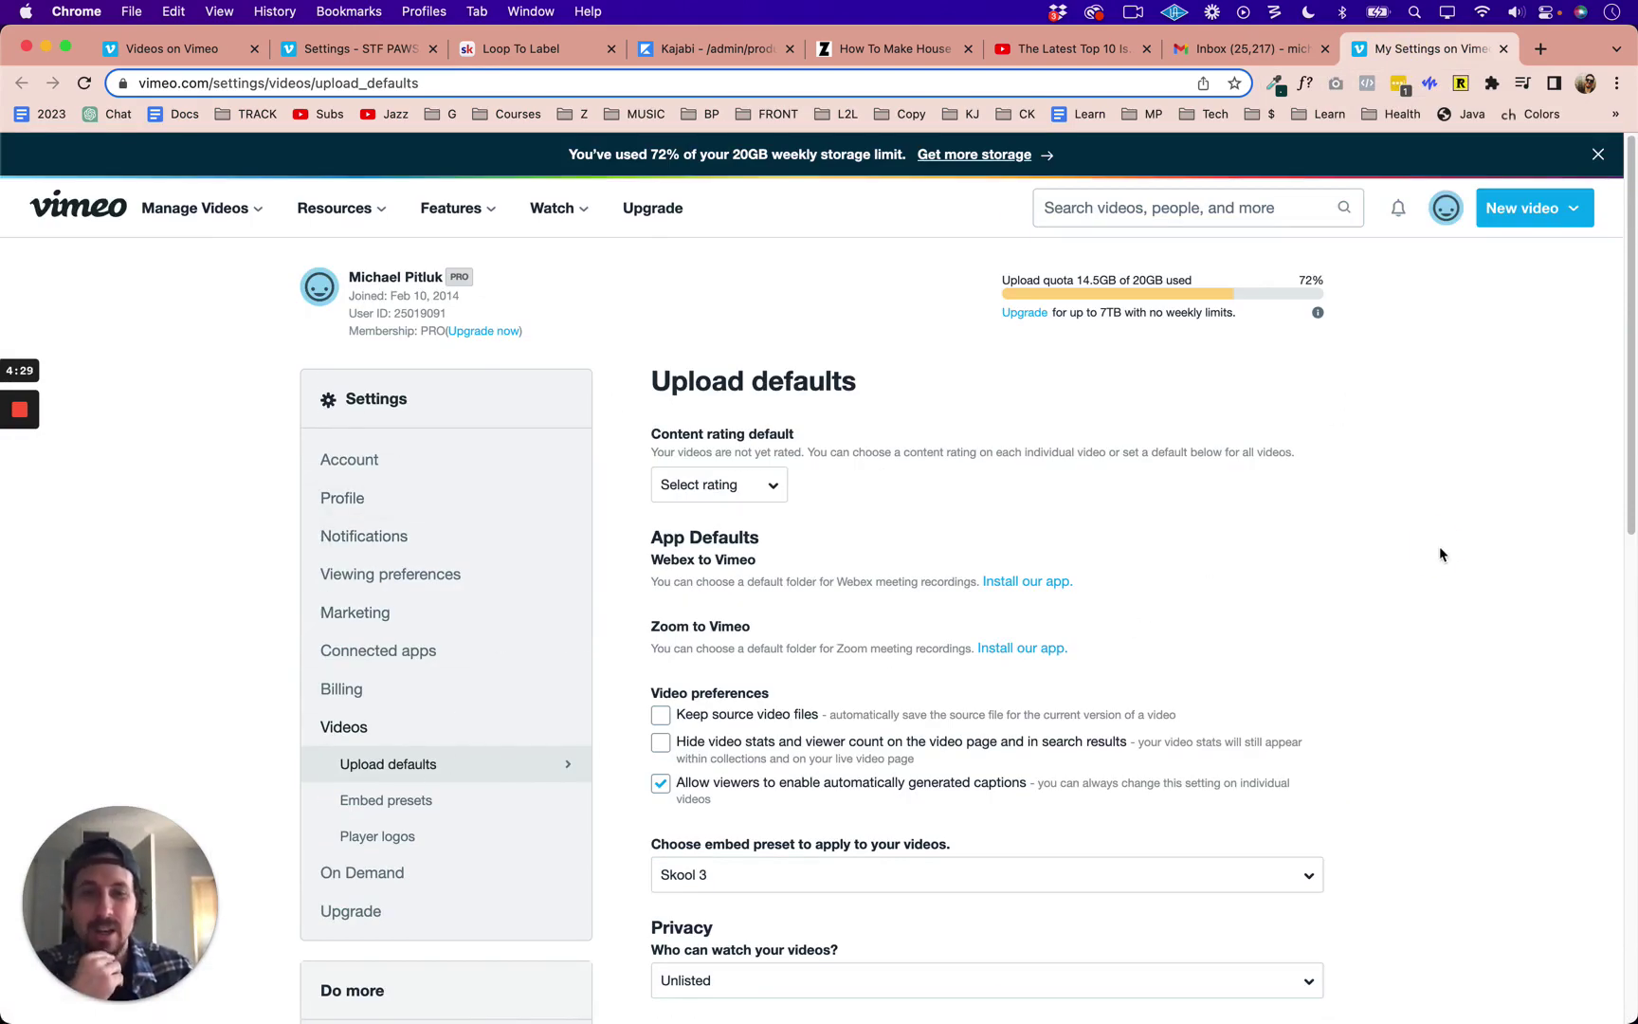
scroll(1422, 578, down, 3)
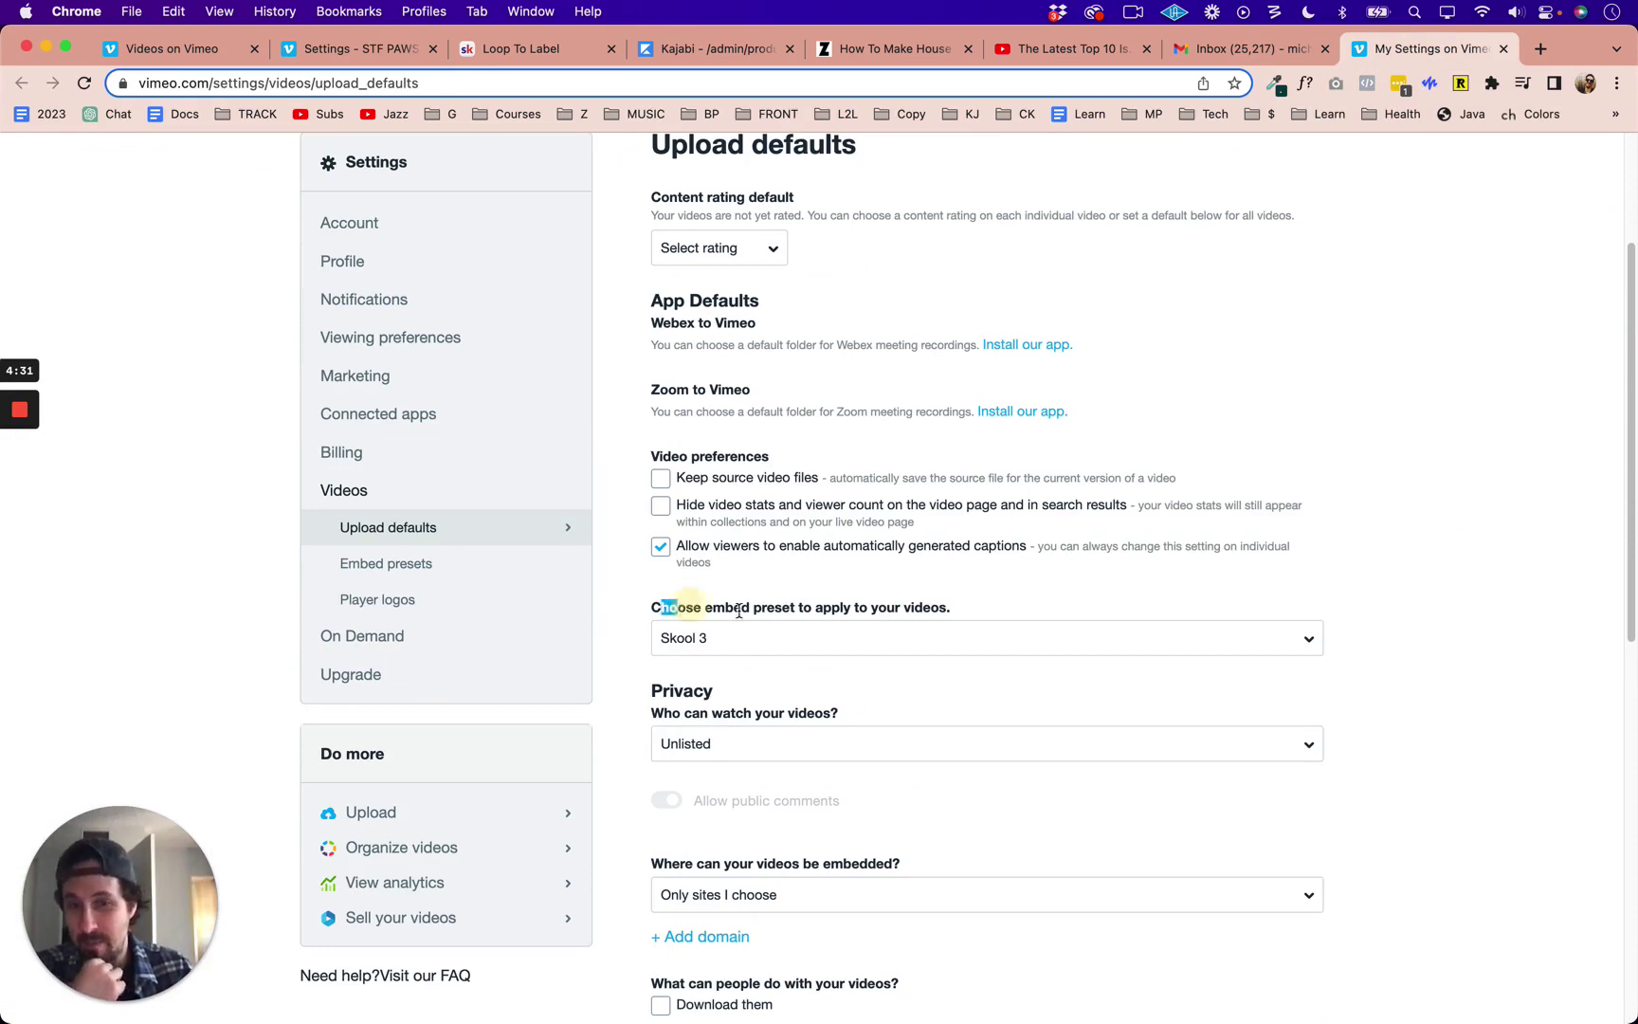
drag(668, 607, 878, 637)
click(1488, 666)
Step: Scroll down and highlight the setting limiting embedding to chosen sites
scroll(1456, 676, down, 3)
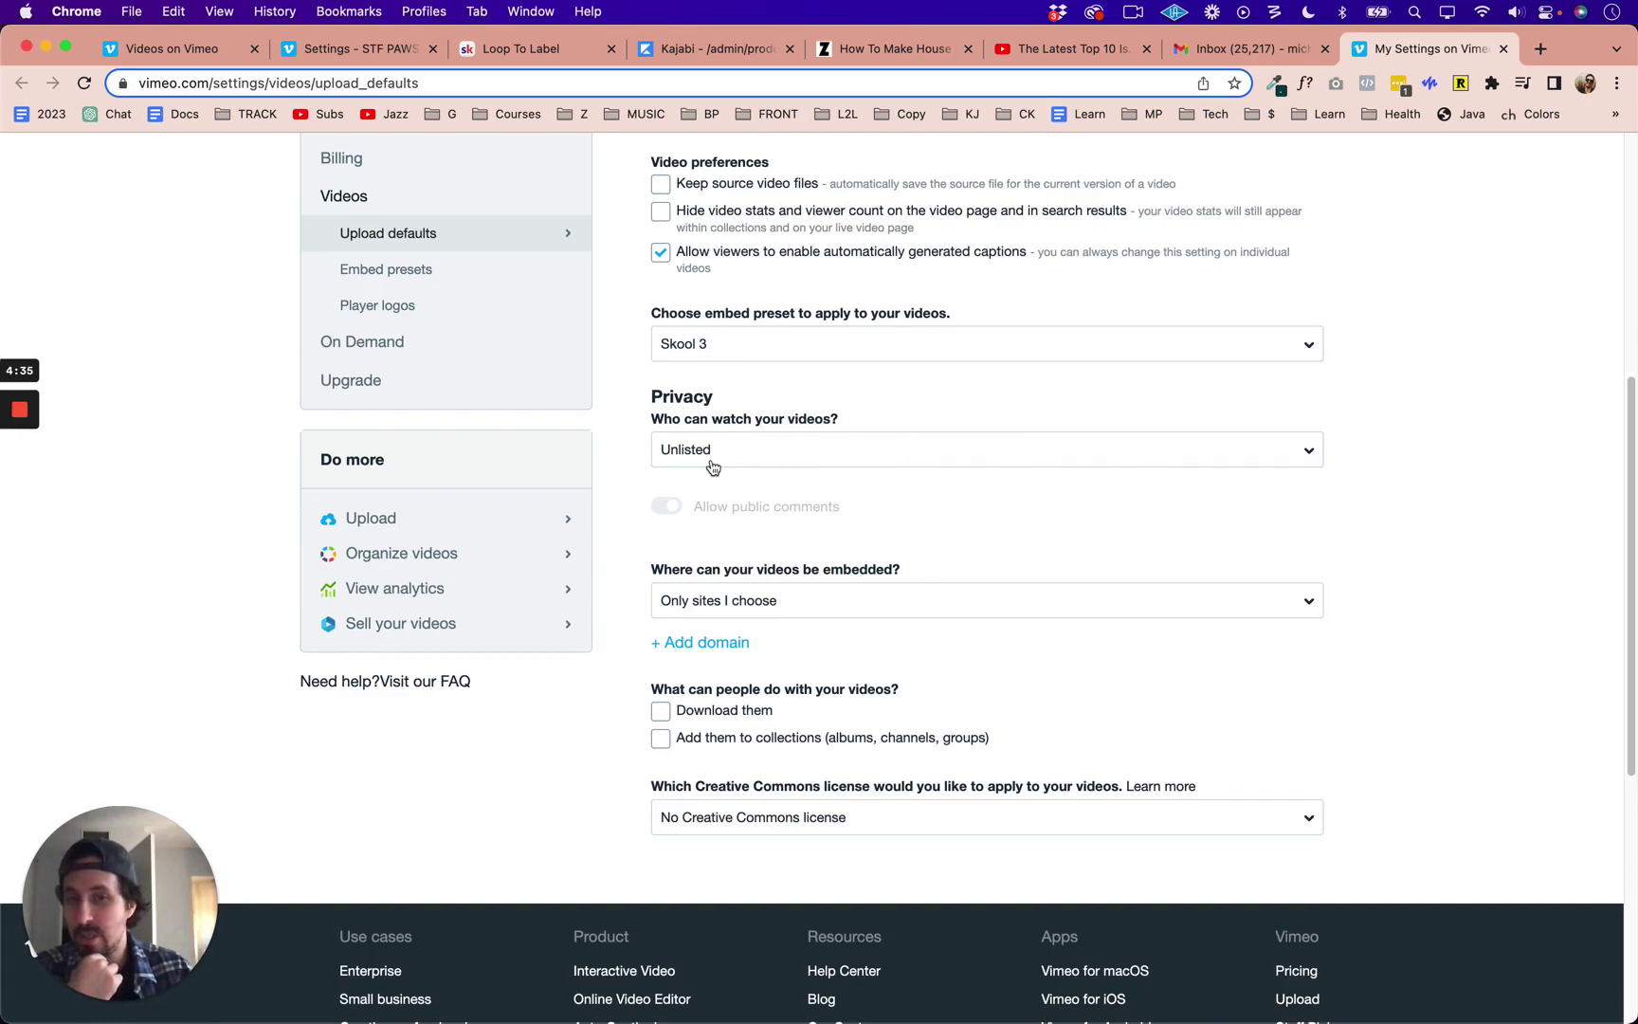
click(1502, 505)
scroll(1465, 599, down, 1)
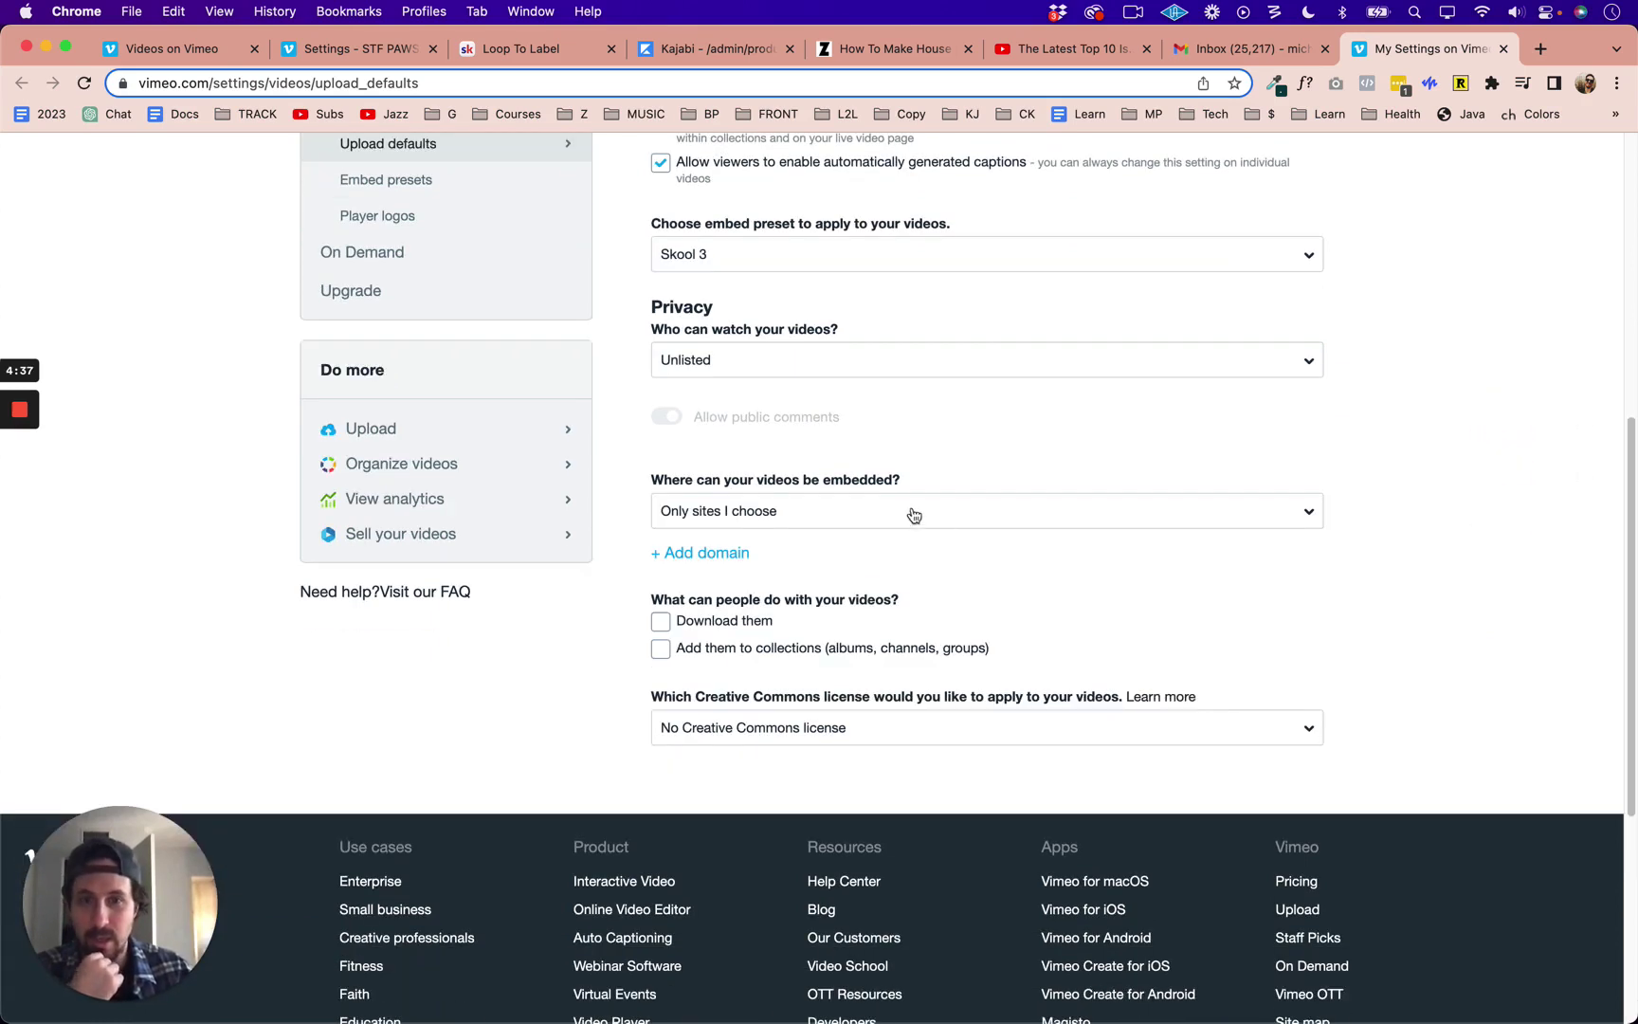
drag(667, 478, 850, 479)
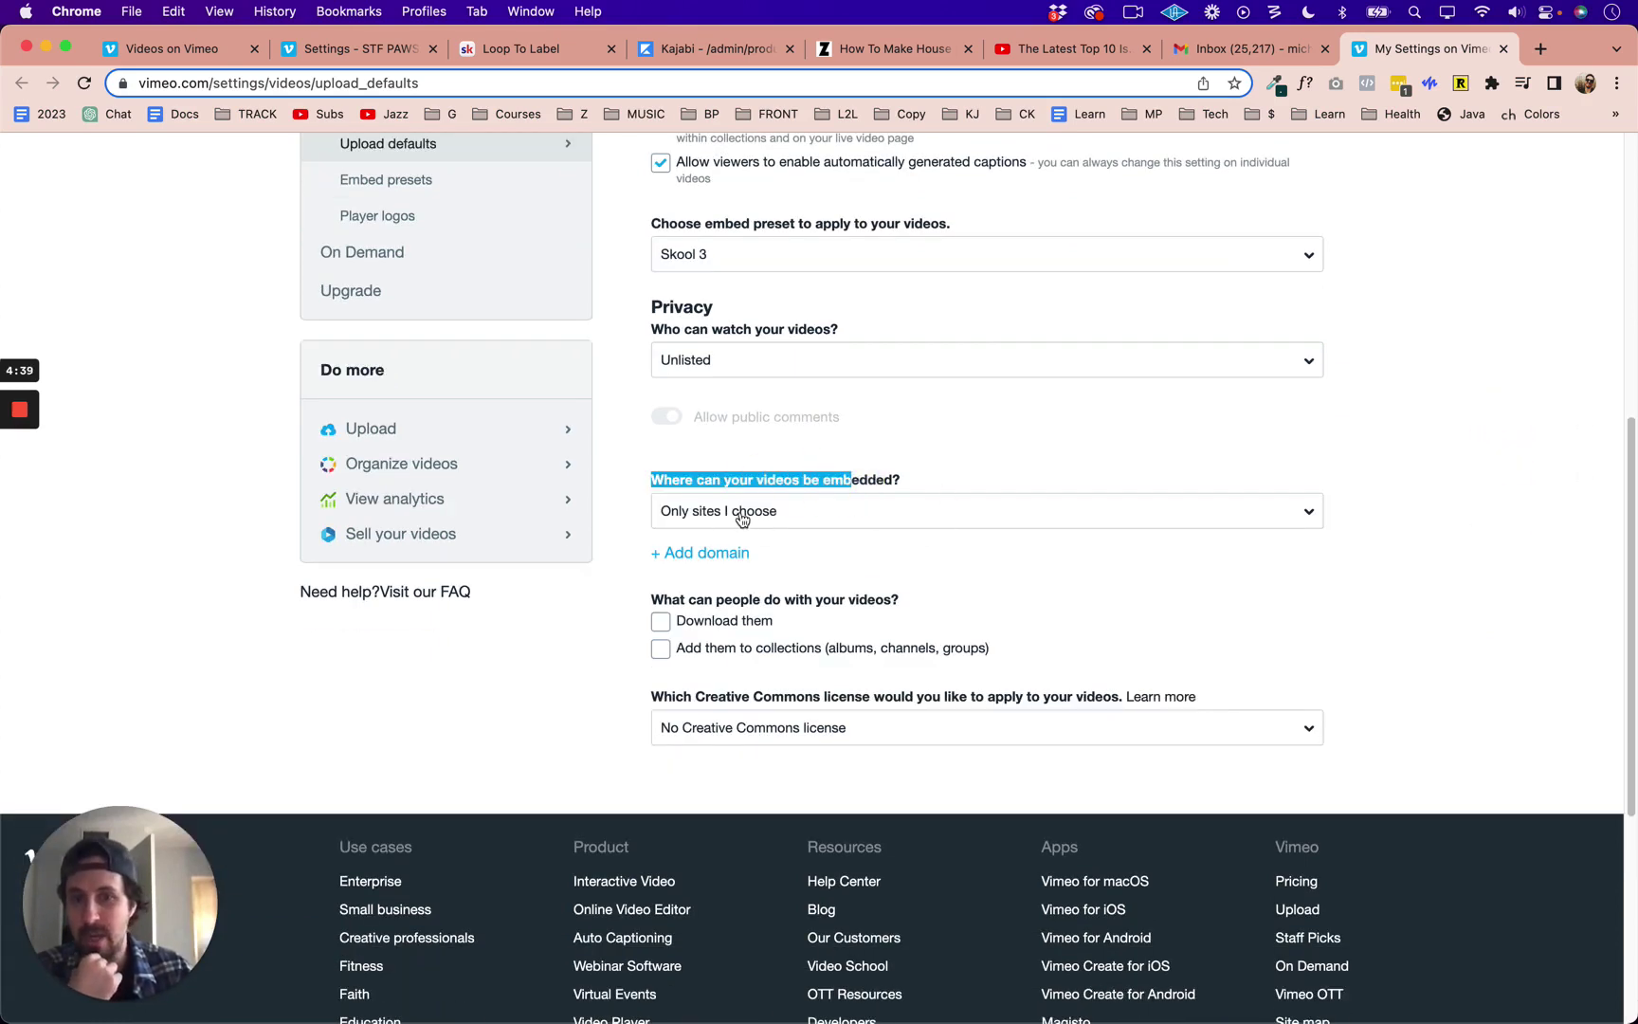
click(1506, 567)
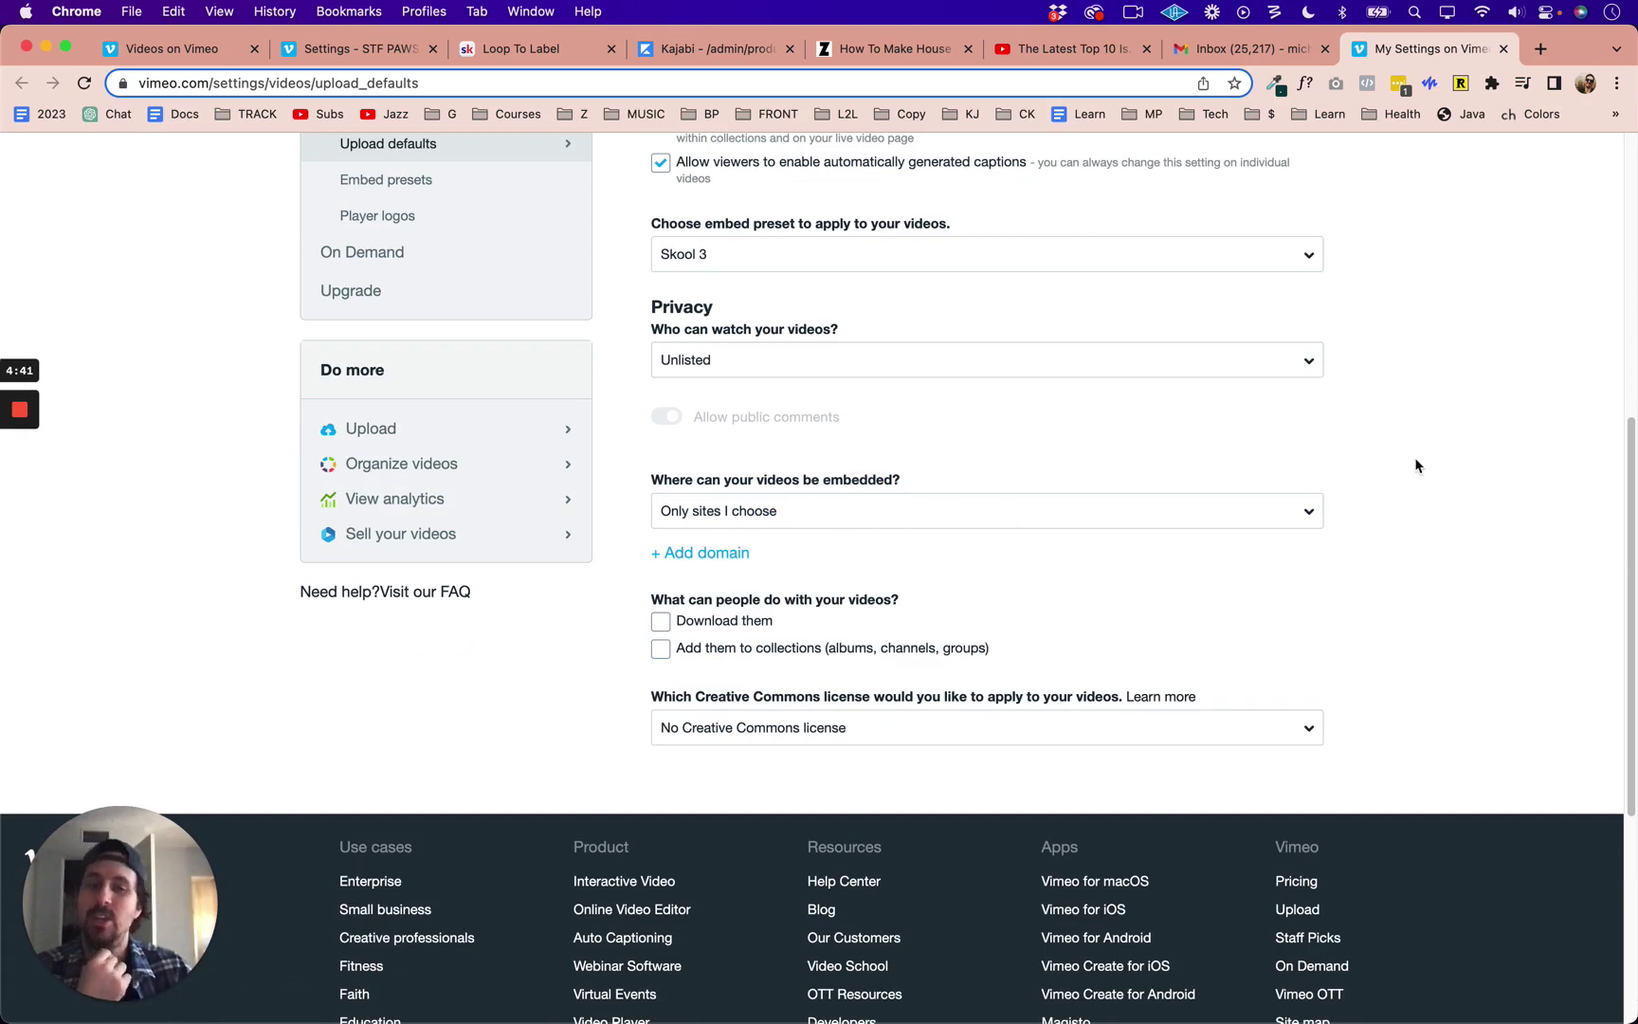
click(1464, 471)
scroll(1483, 488, down, 1)
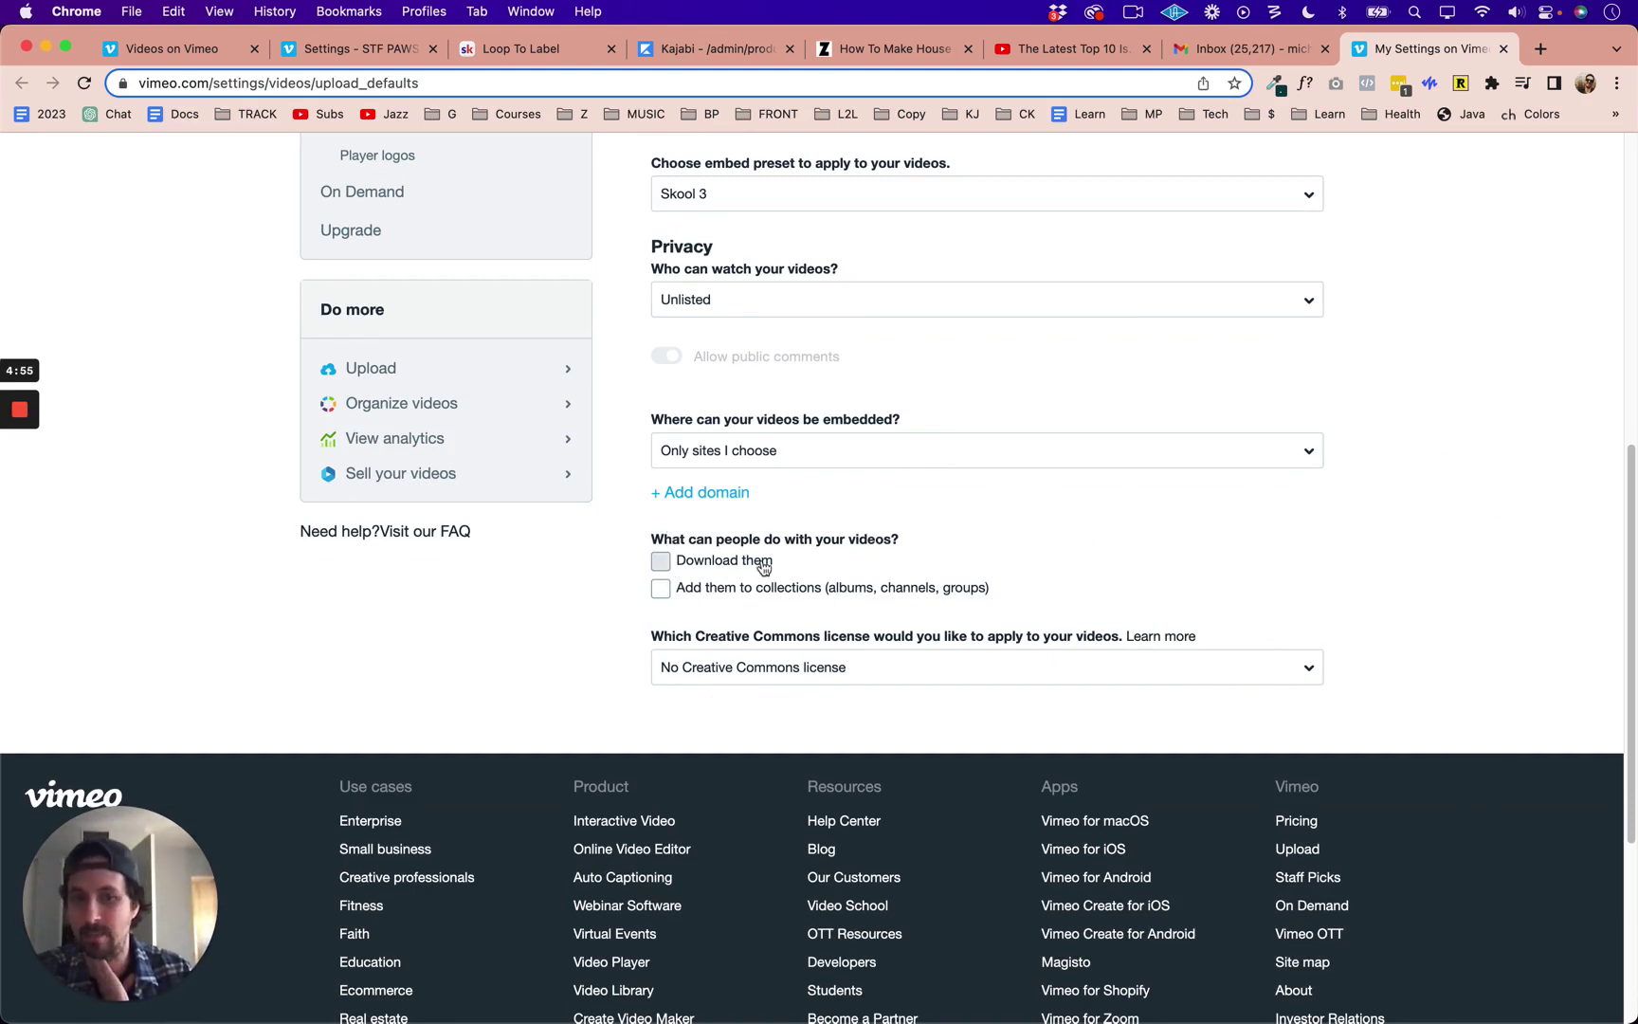
scroll(1506, 494, up, 10)
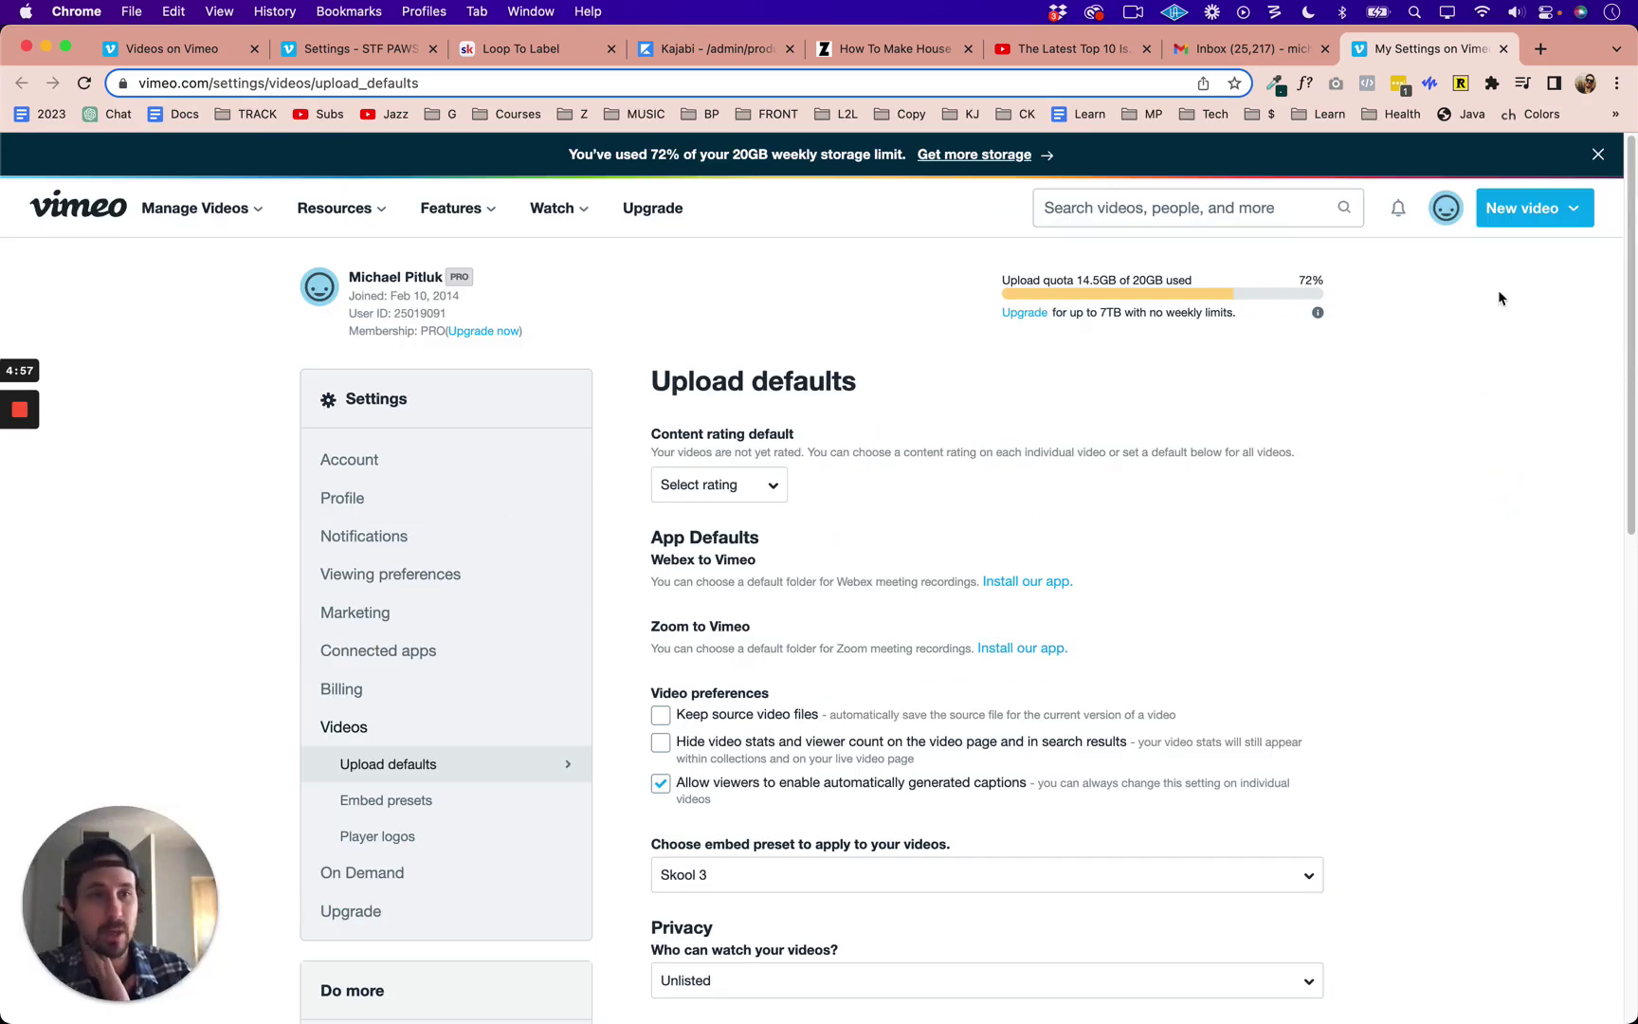
scroll(1137, 602, down, 7)
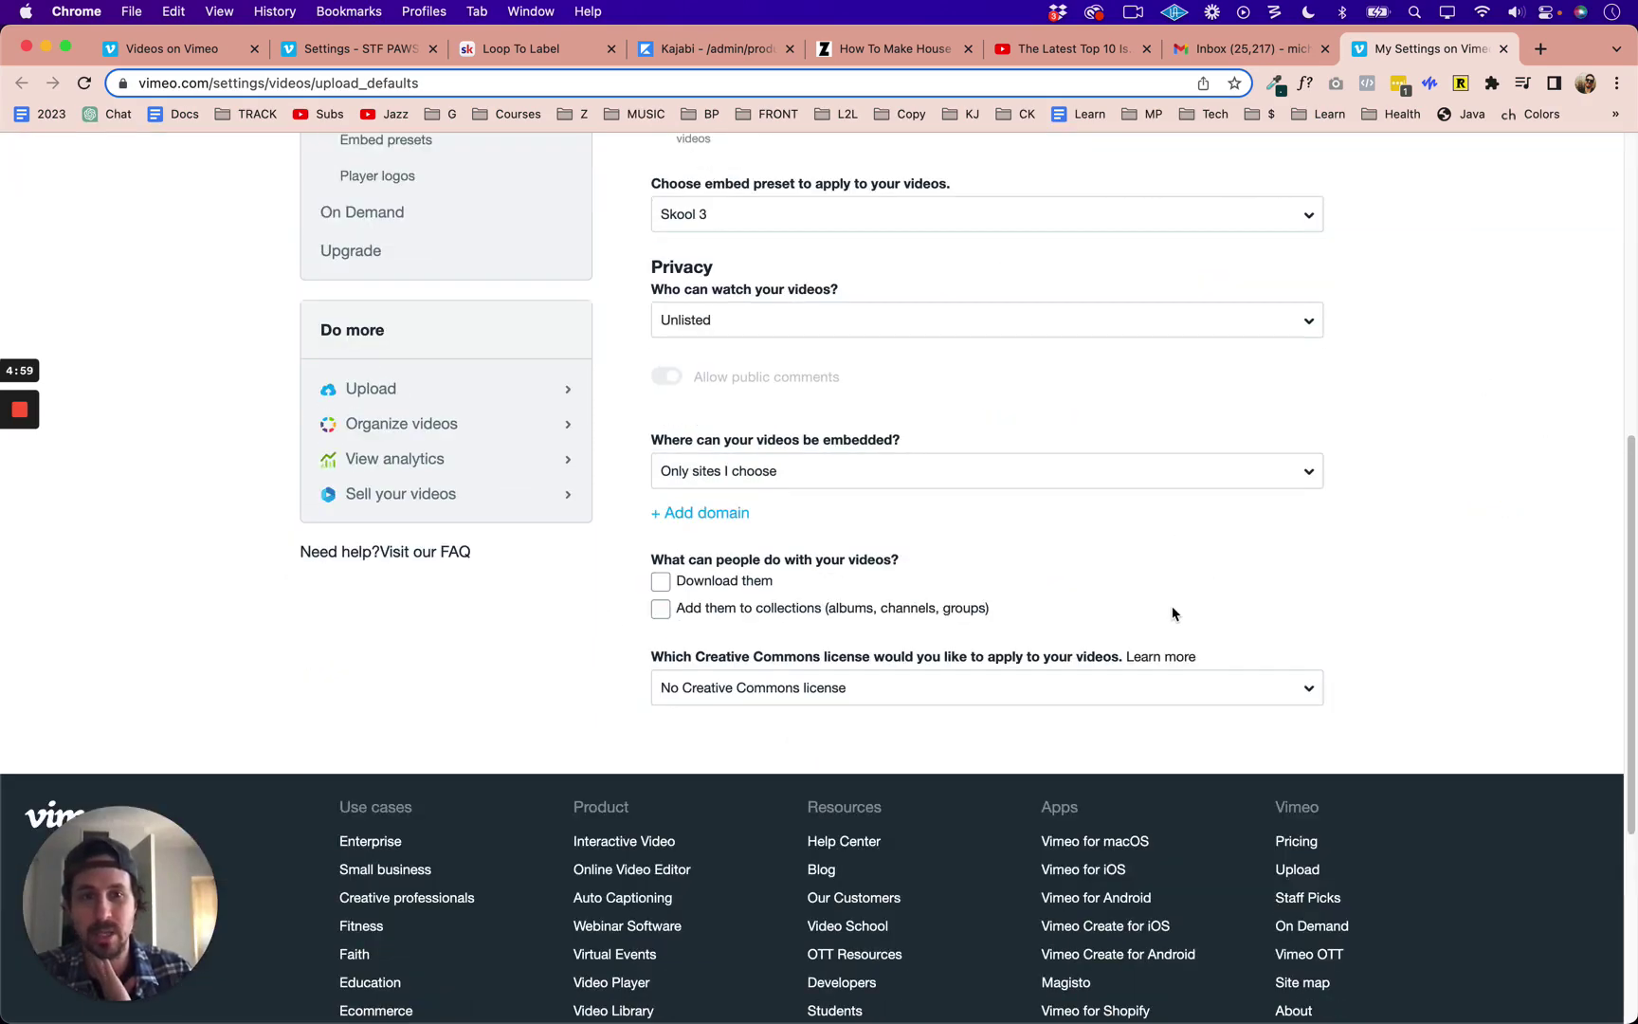
scroll(1173, 613, up, 10)
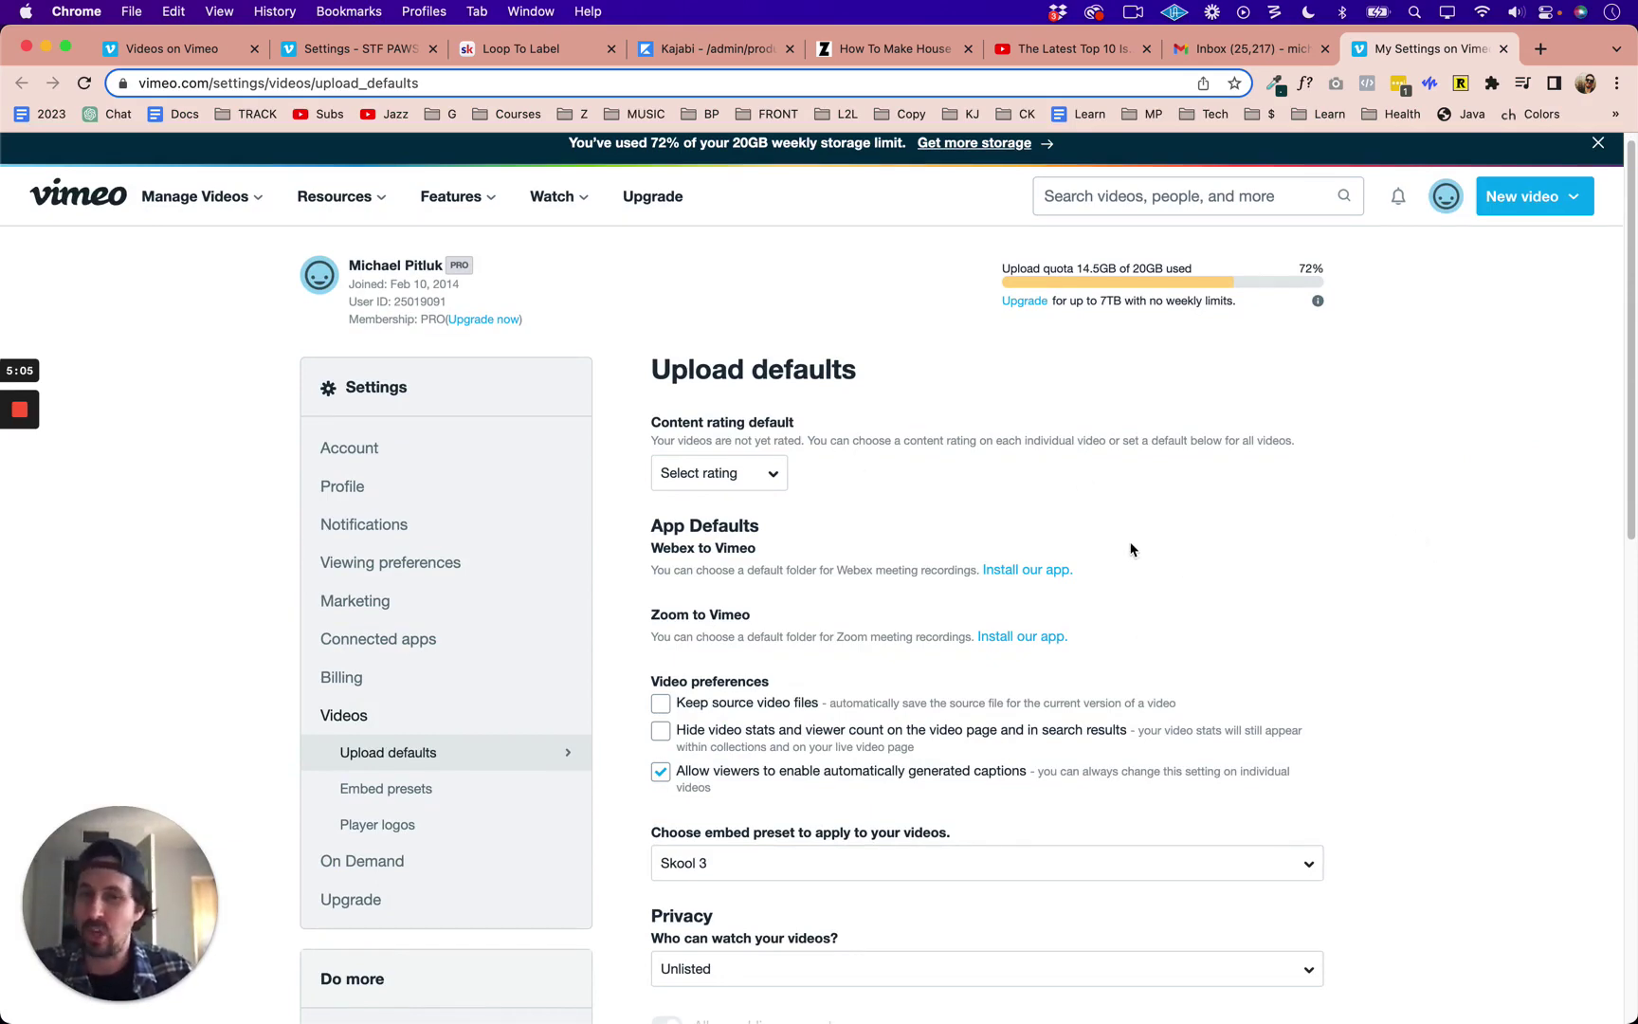
scroll(1100, 609, down, 3)
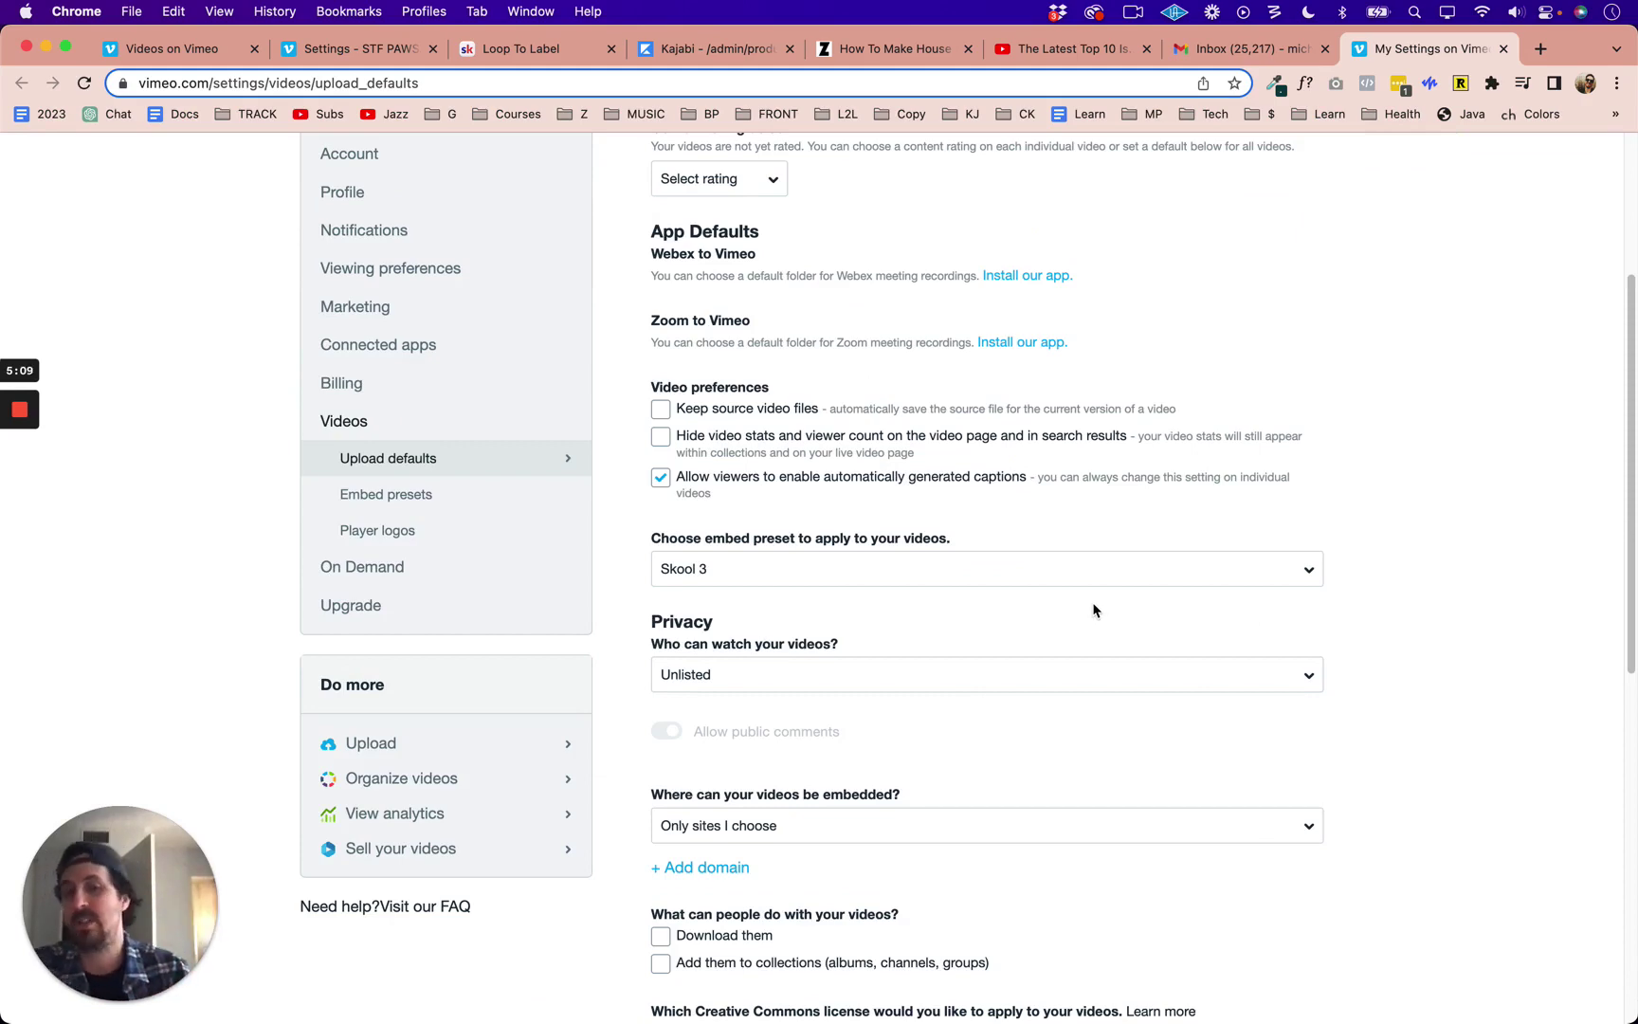
scroll(1466, 504, up, 3)
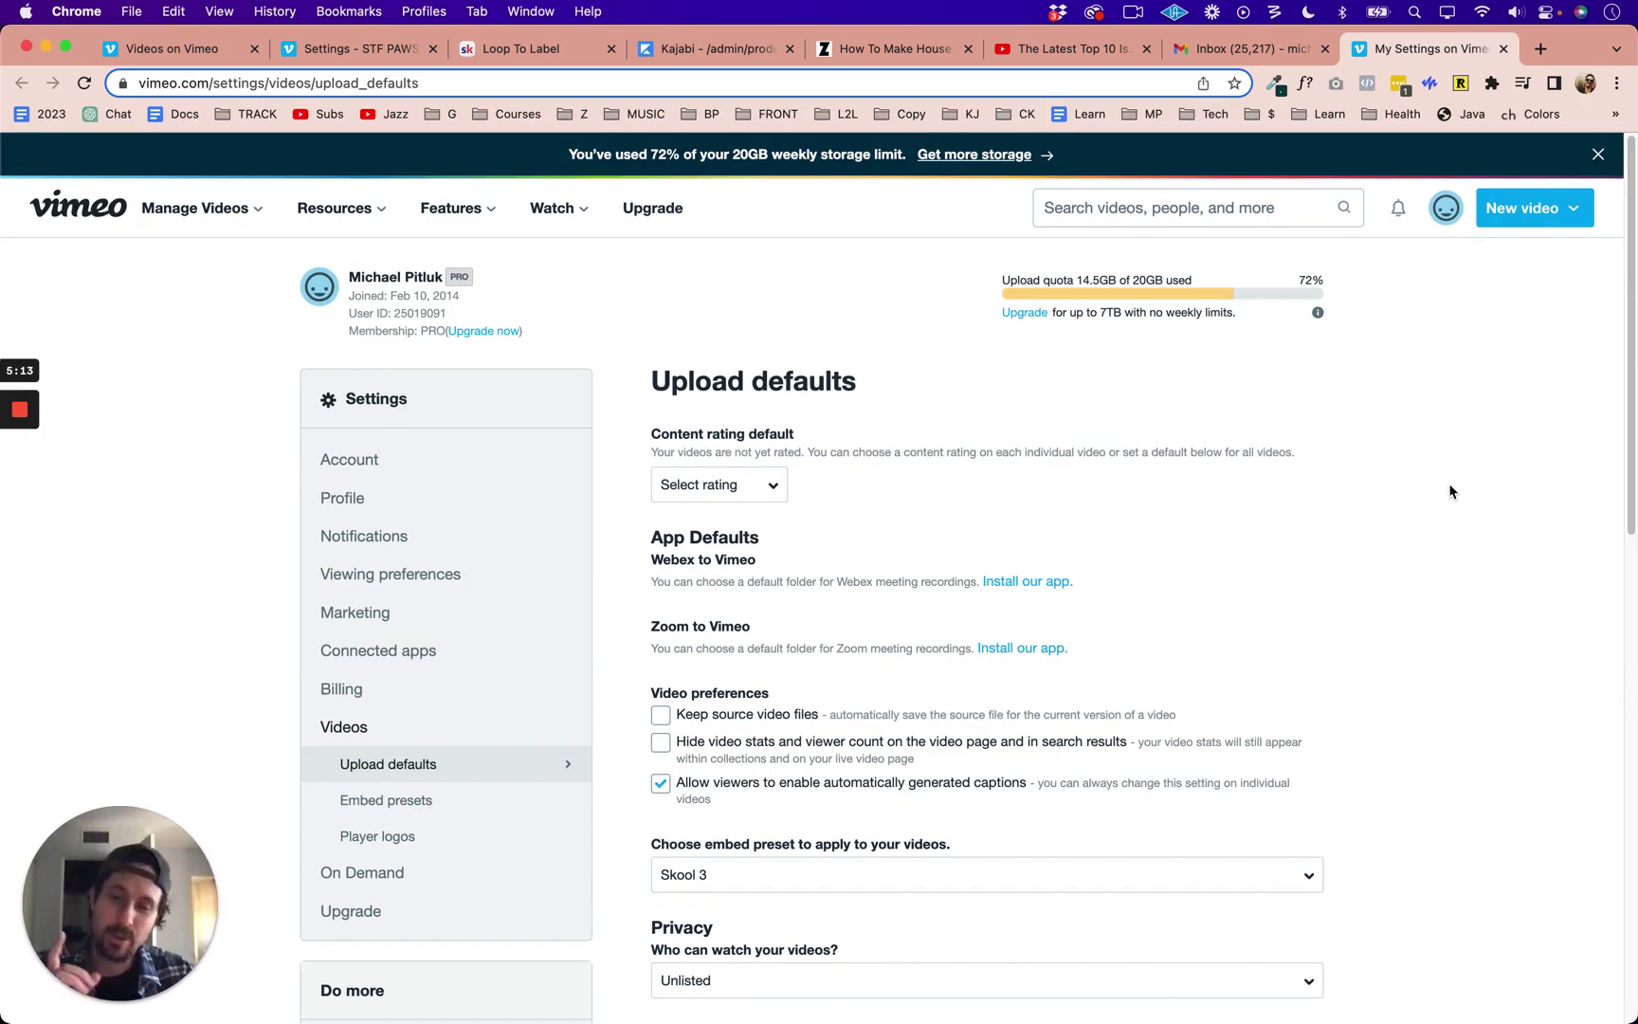
mouse_move(31, 396)
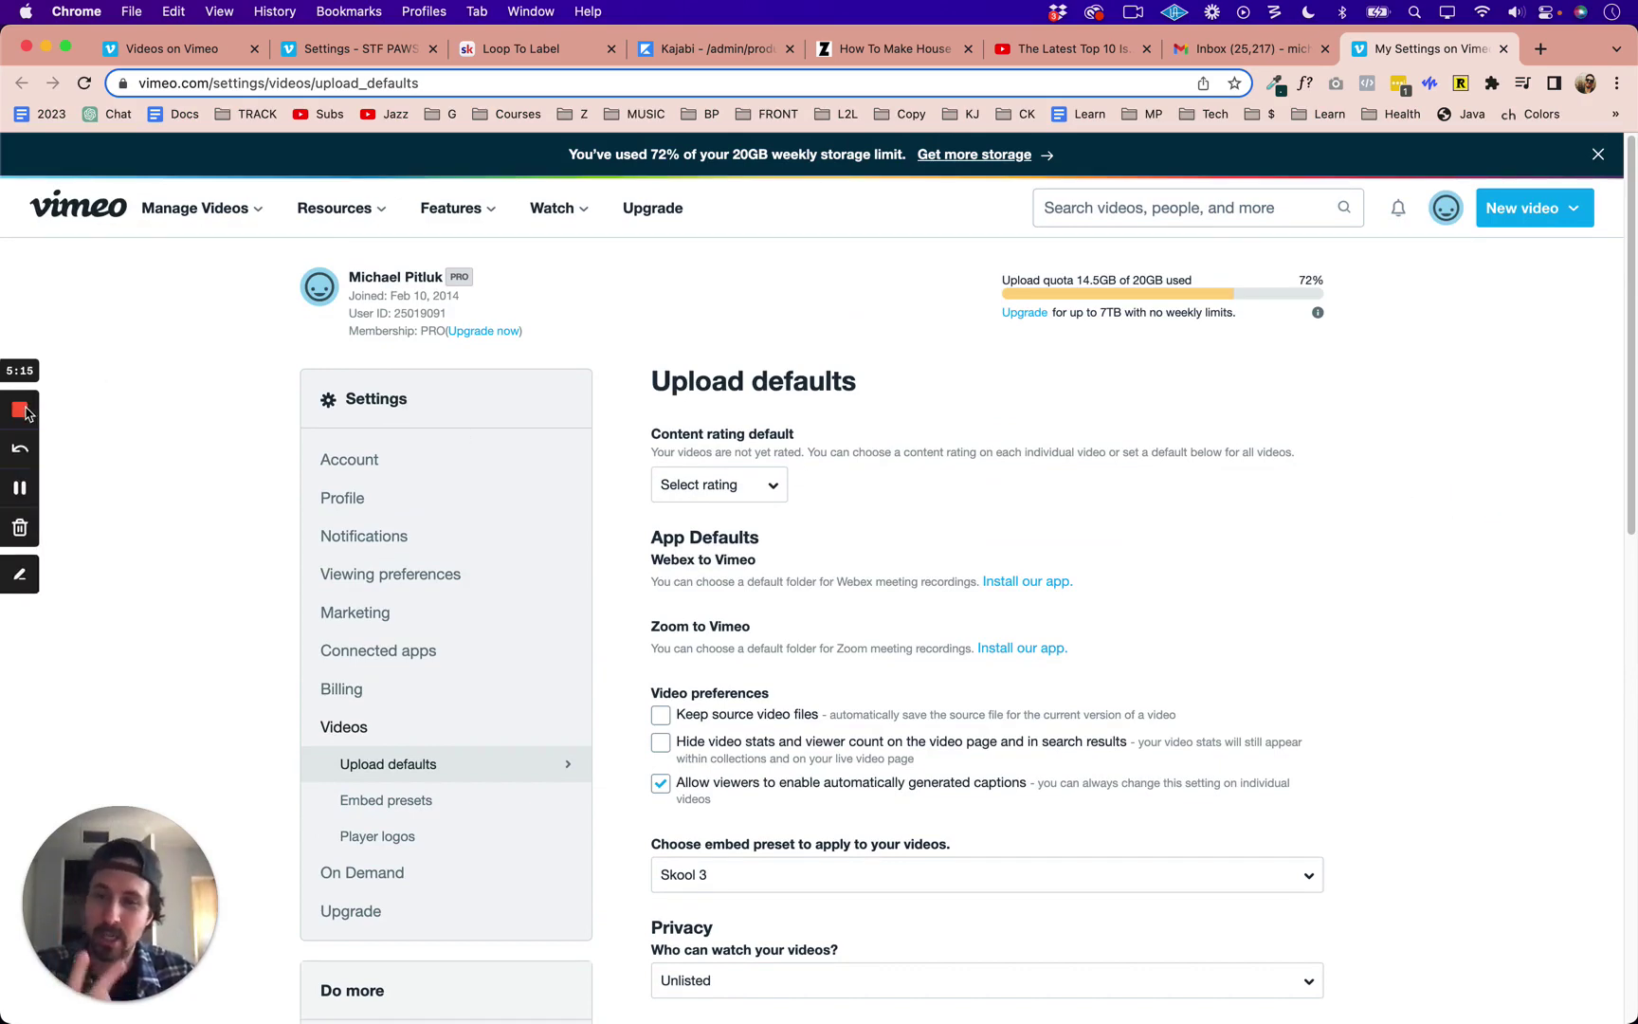